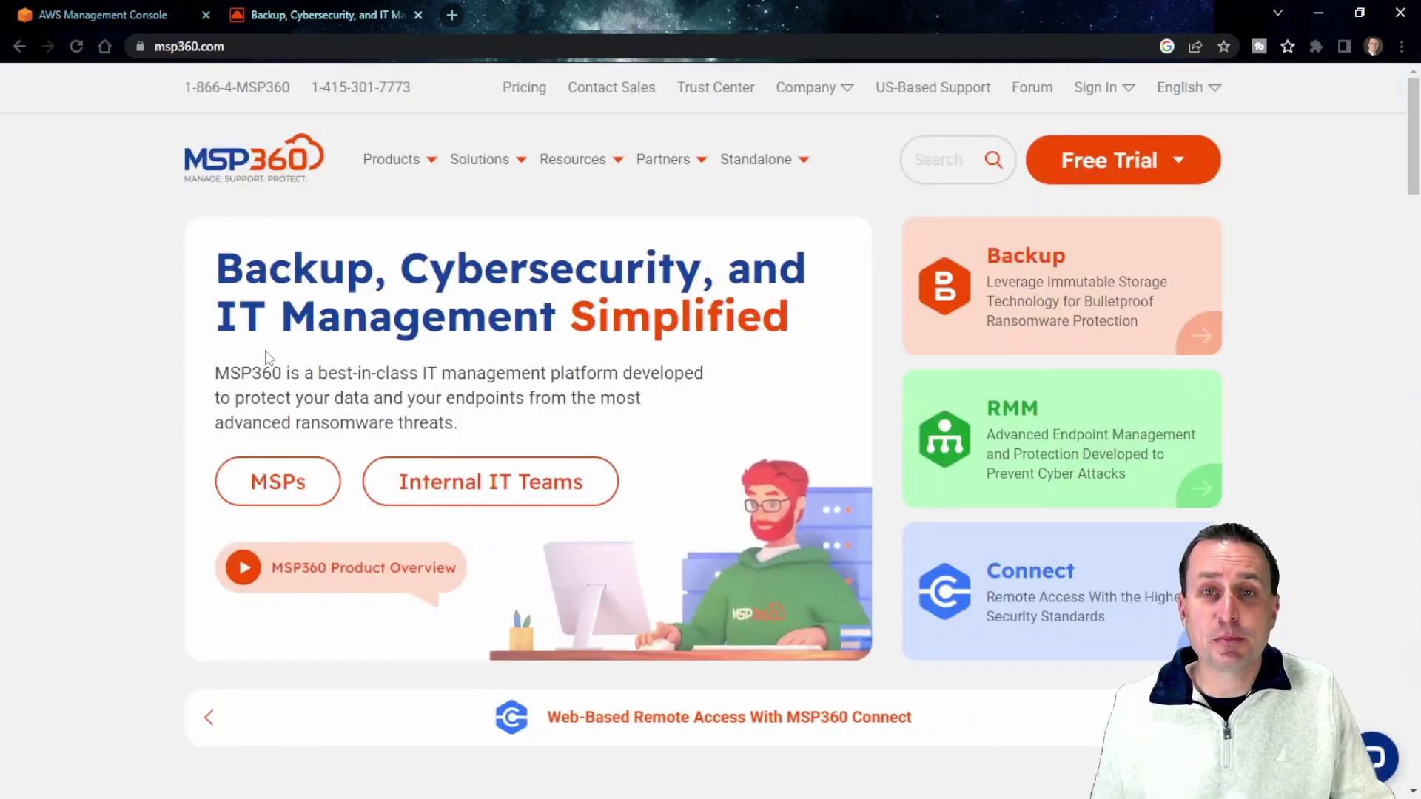
- Open the CloudBerry Backup product page and review the PRO storage allowance in the Windows Desktop features
mouse_move(767, 178)
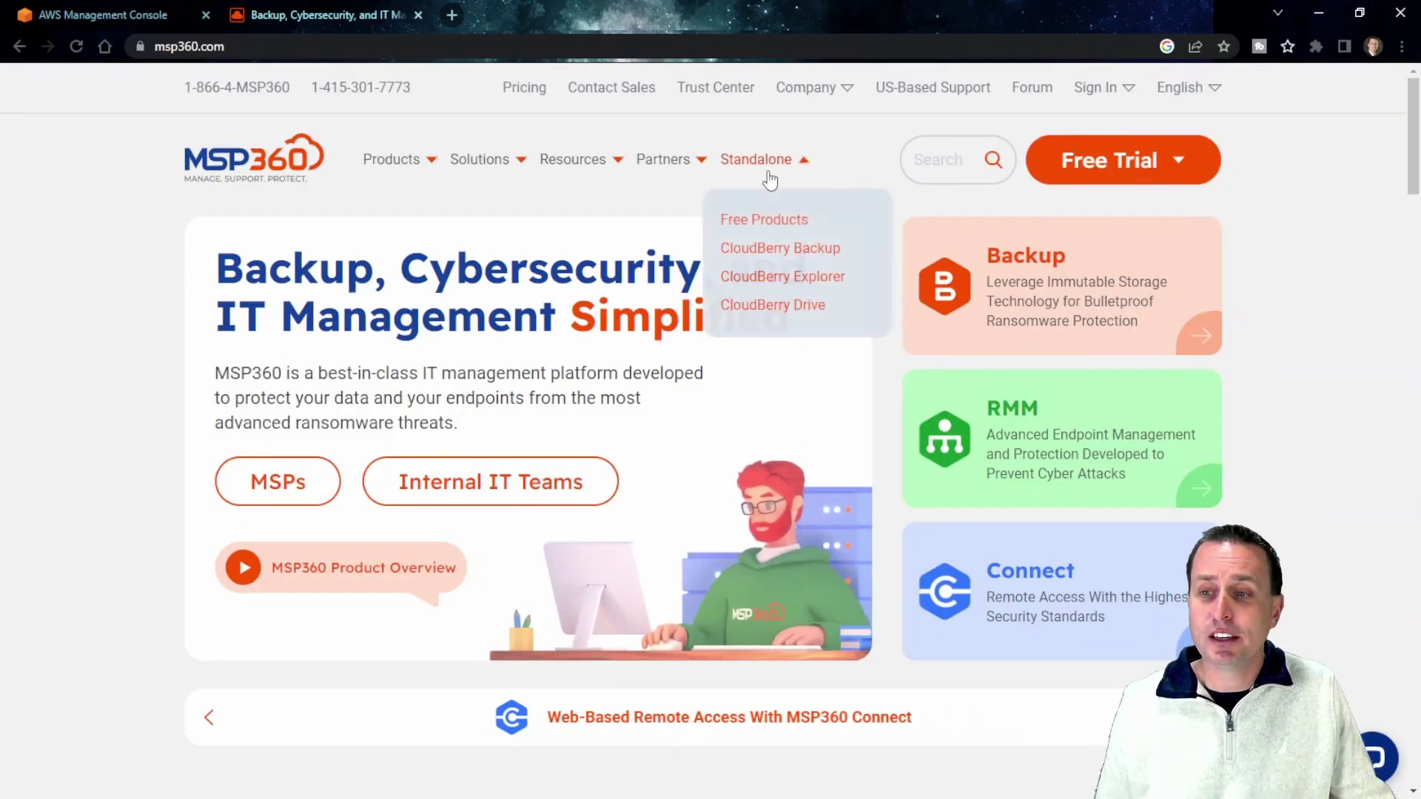
click(771, 247)
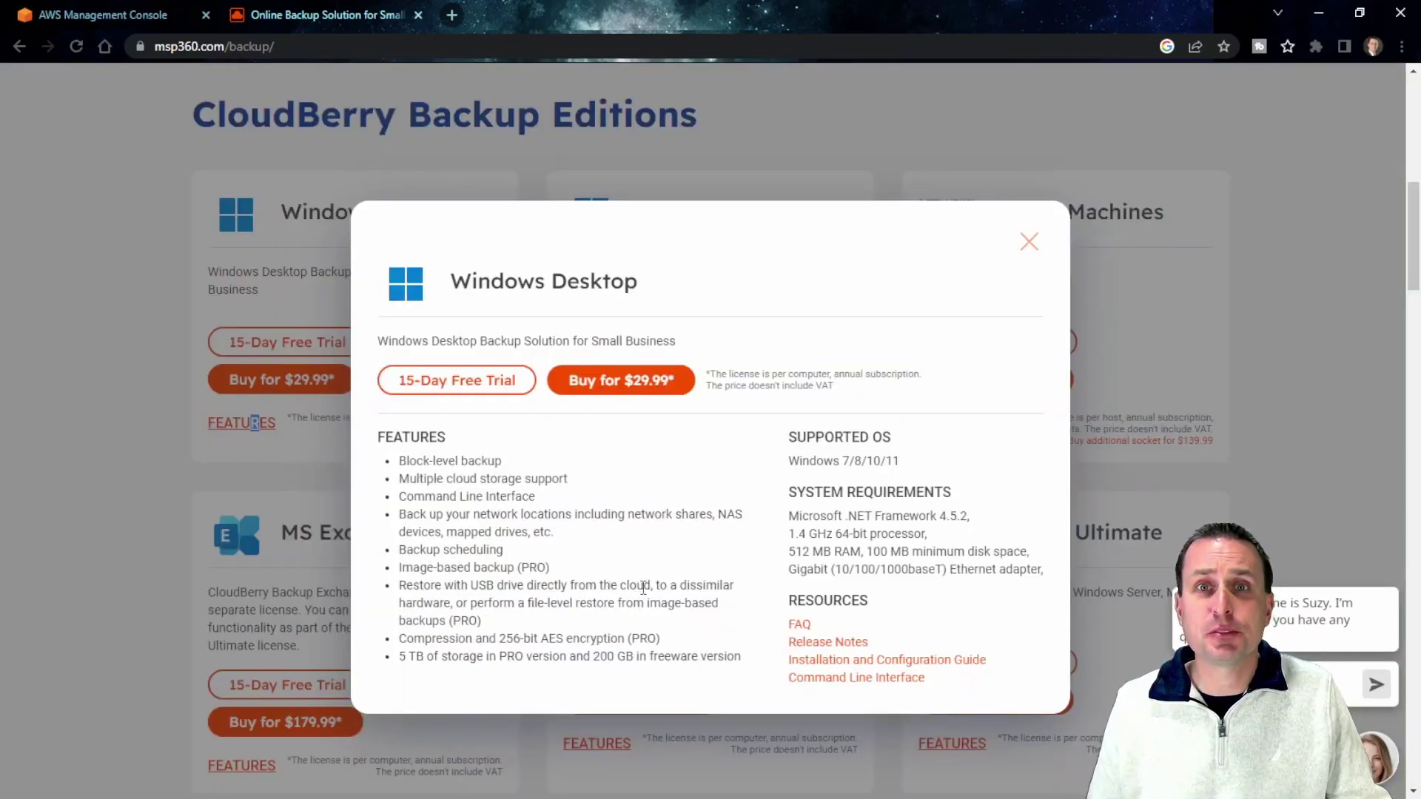
drag(405, 654, 540, 657)
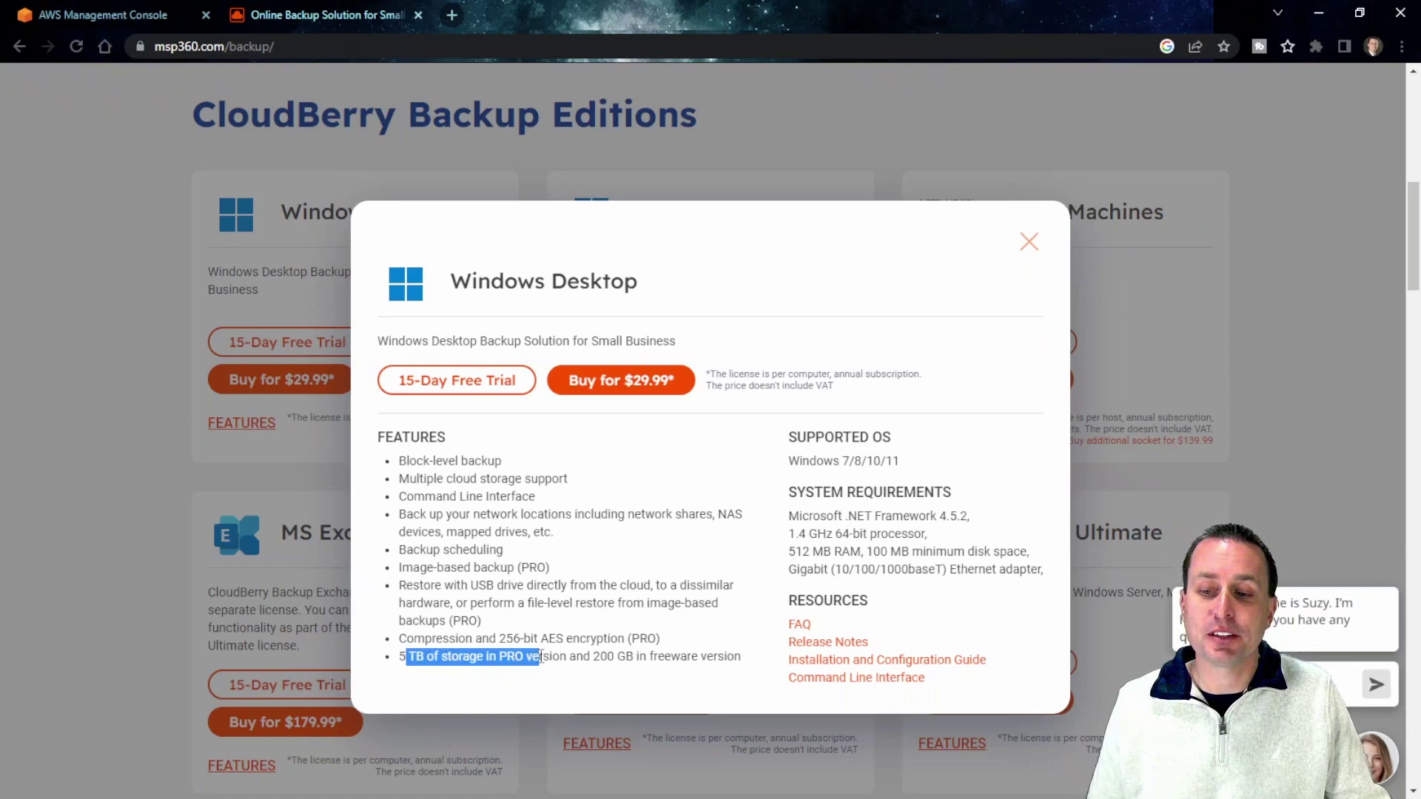
click(587, 641)
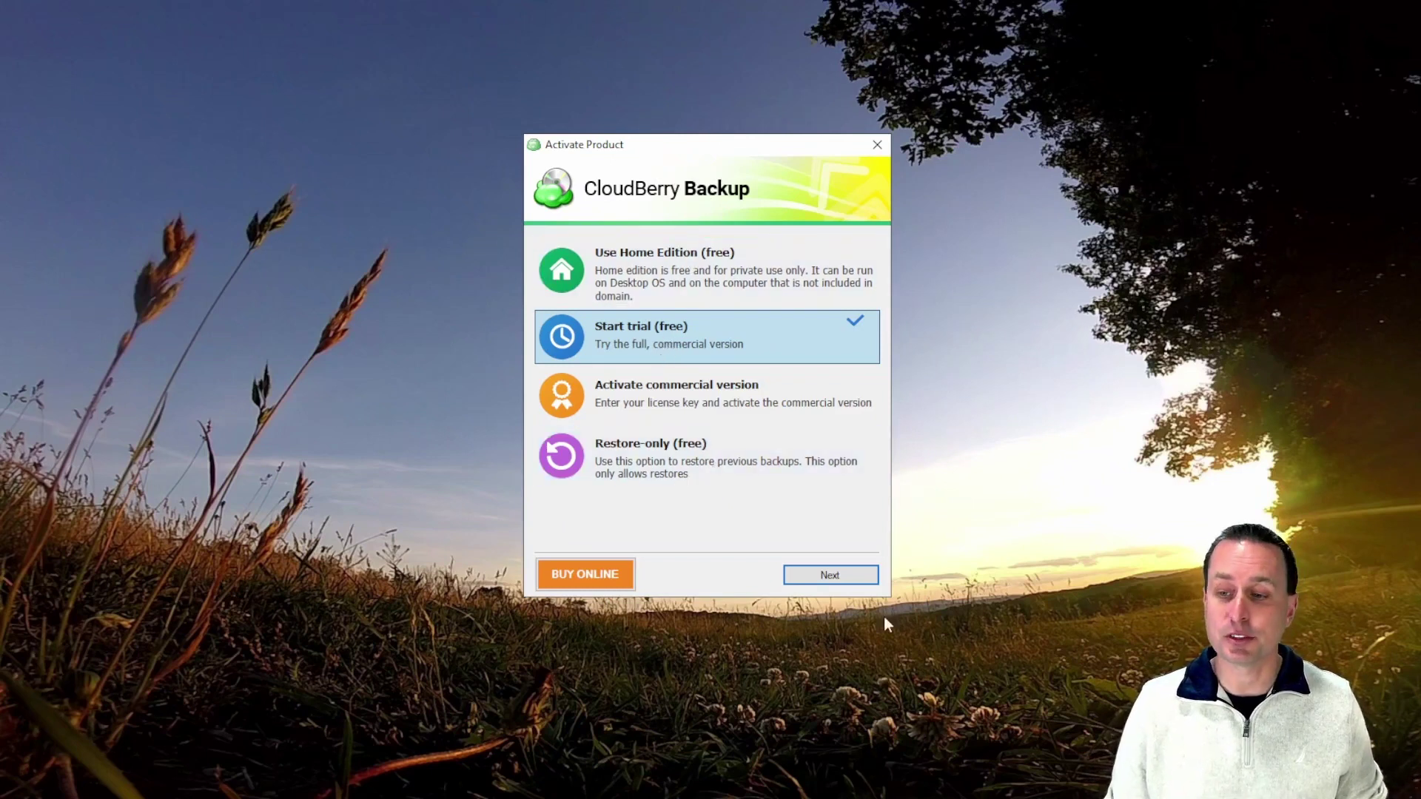
- Start the free CloudBerry Backup trial with Desktop as the product edition
click(829, 575)
click(715, 294)
click(713, 293)
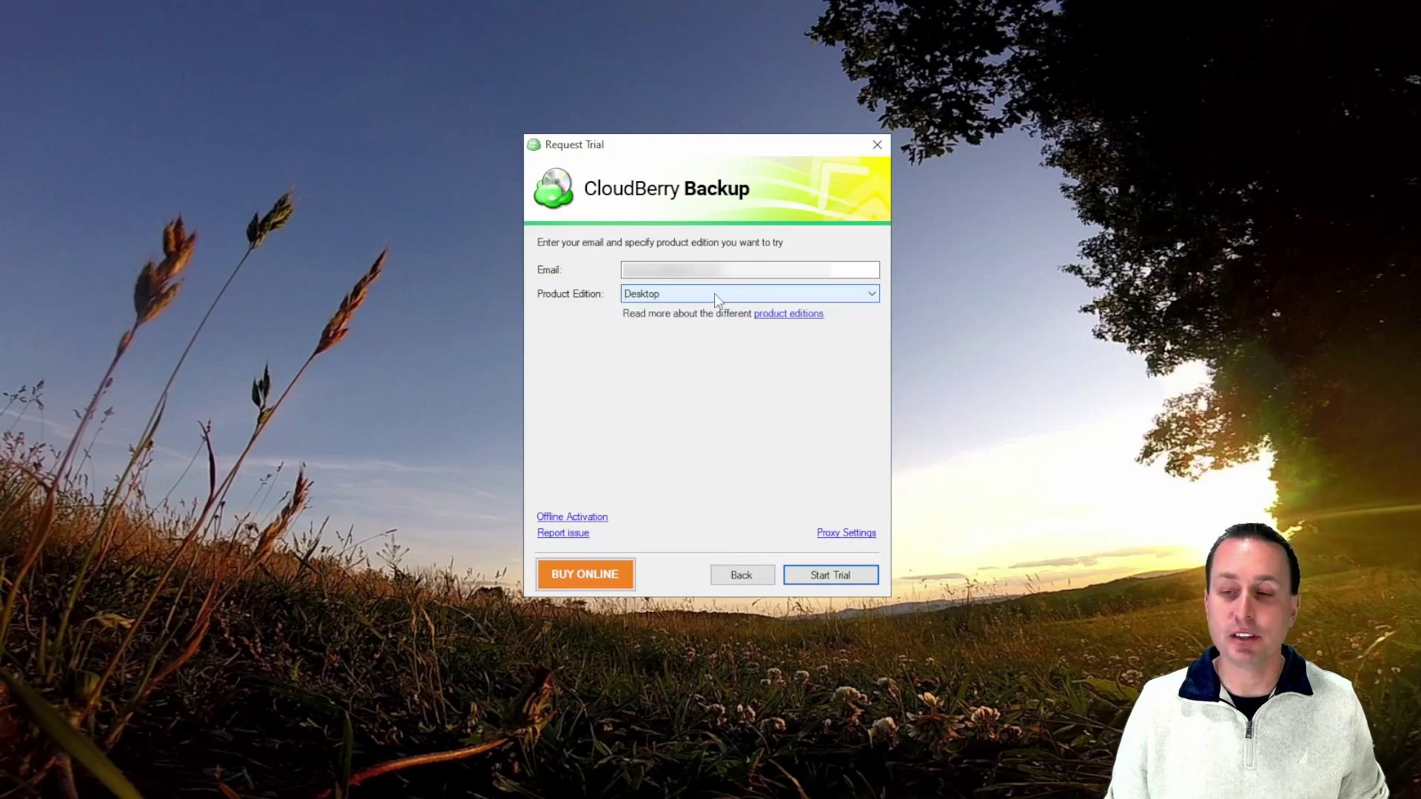
click(837, 578)
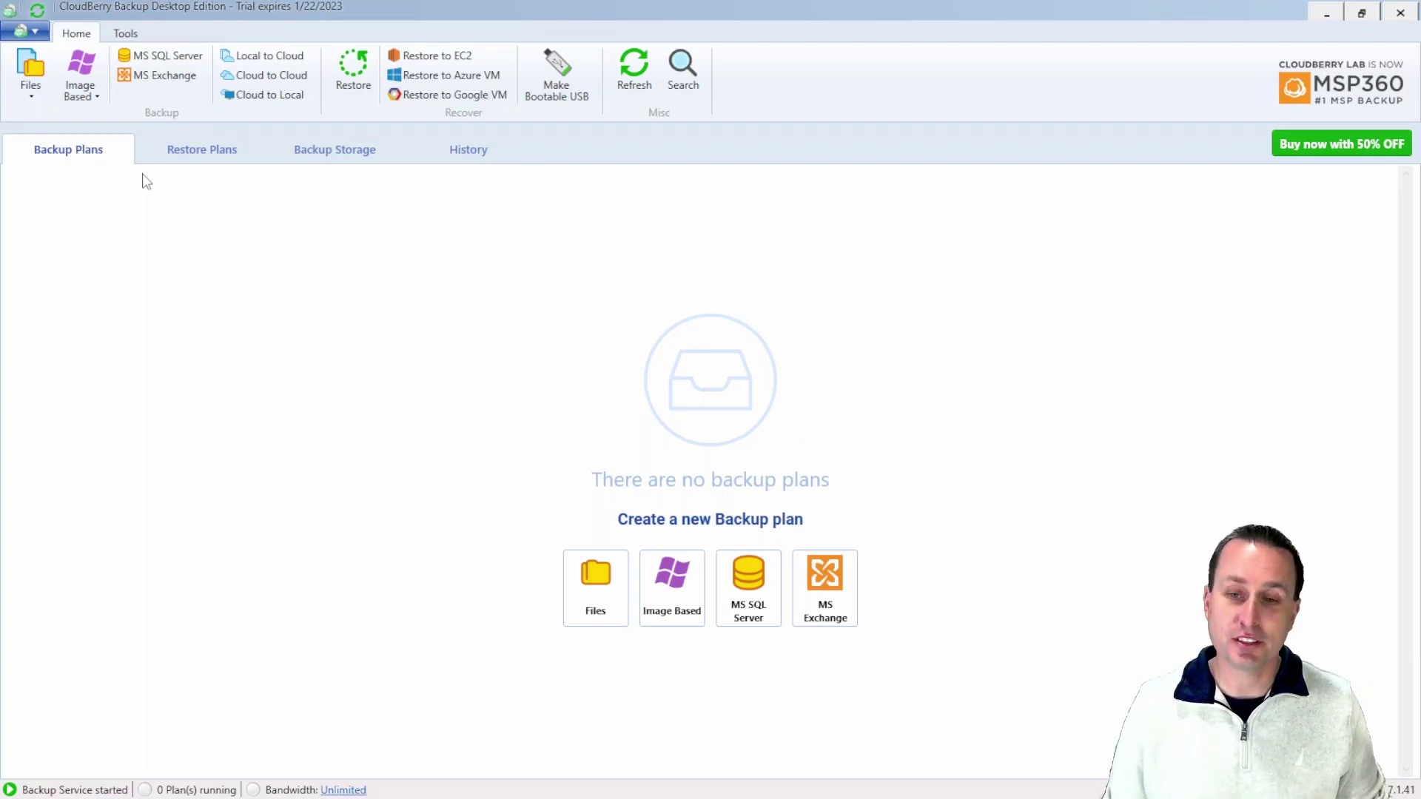
- Browse the Restore Plans, Backup Storage and History views
click(203, 150)
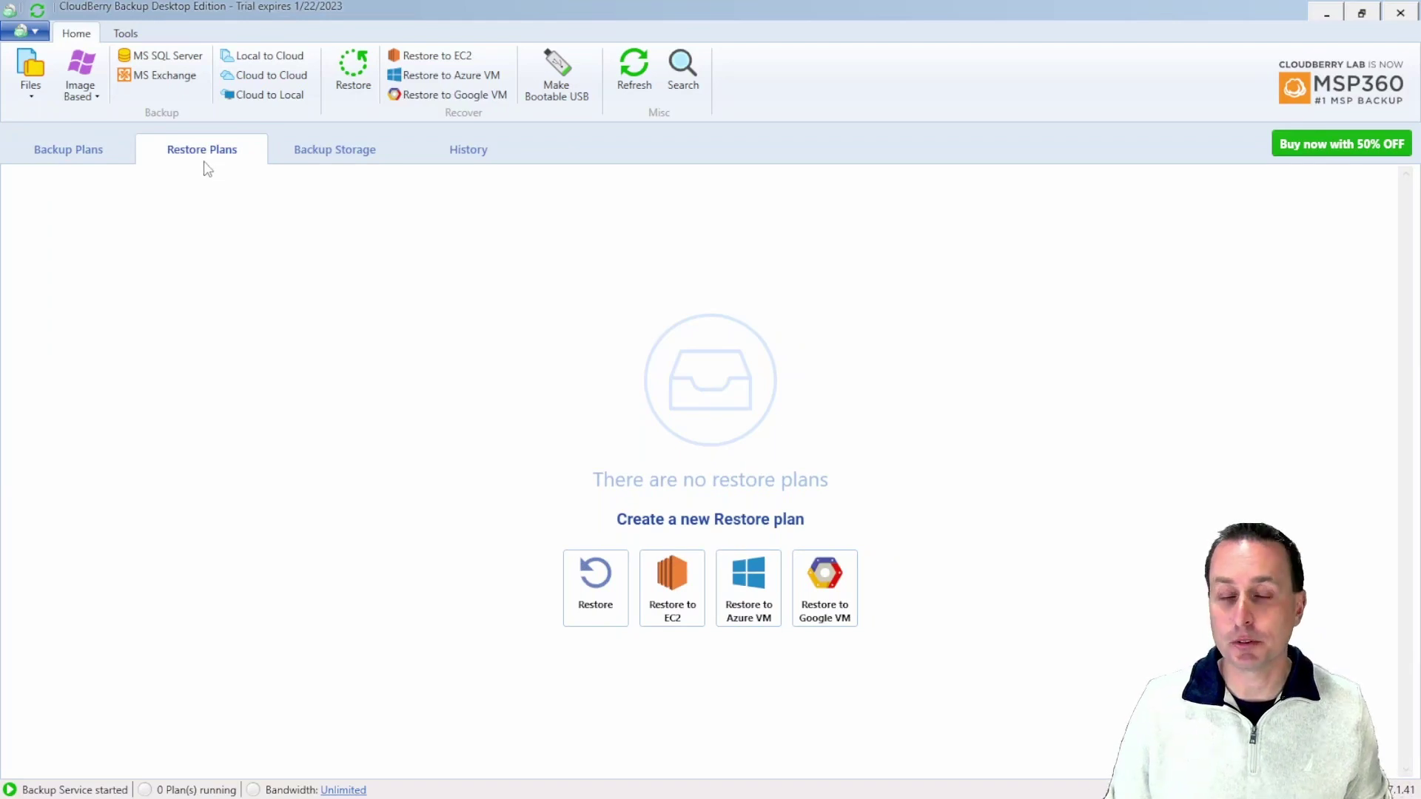
click(335, 149)
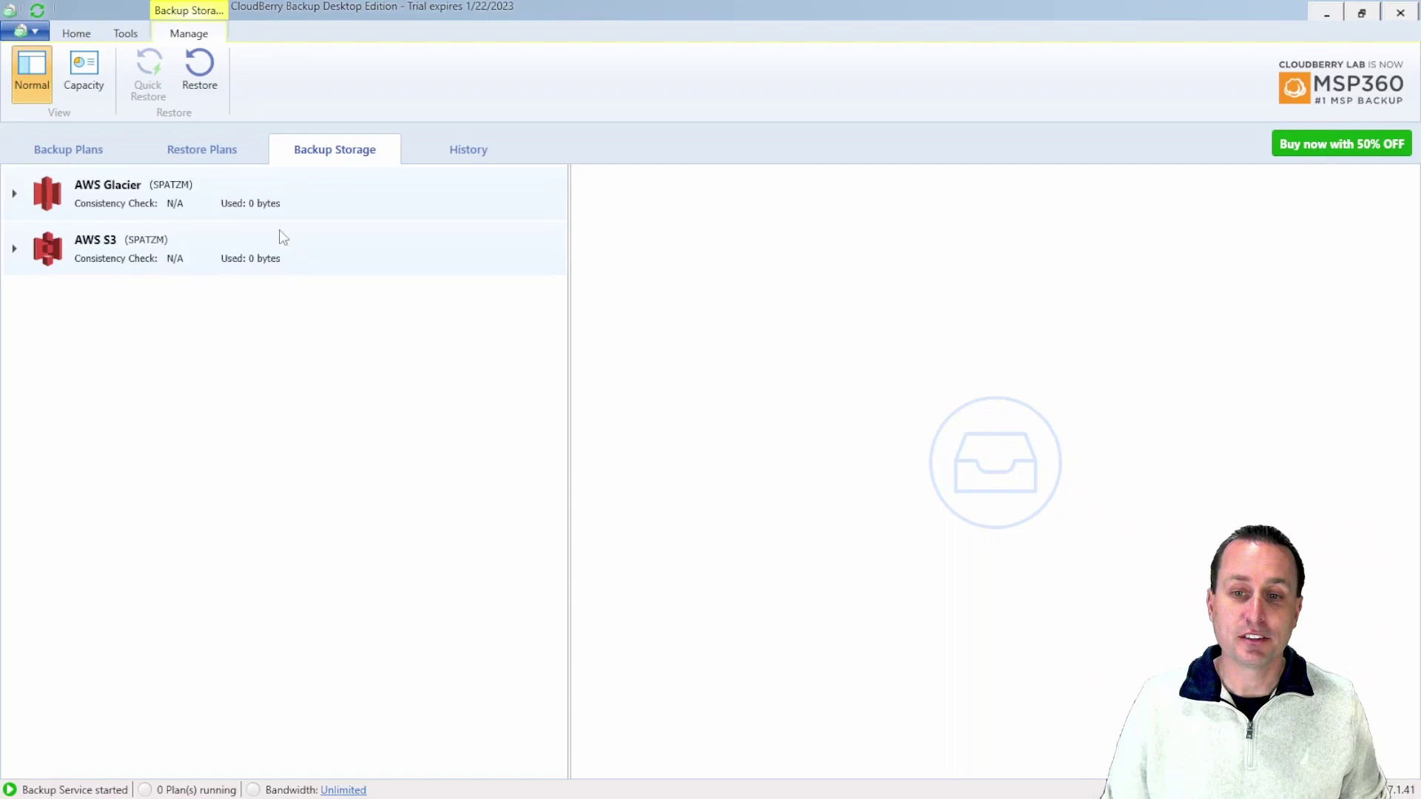
key(ctrl+Tab)
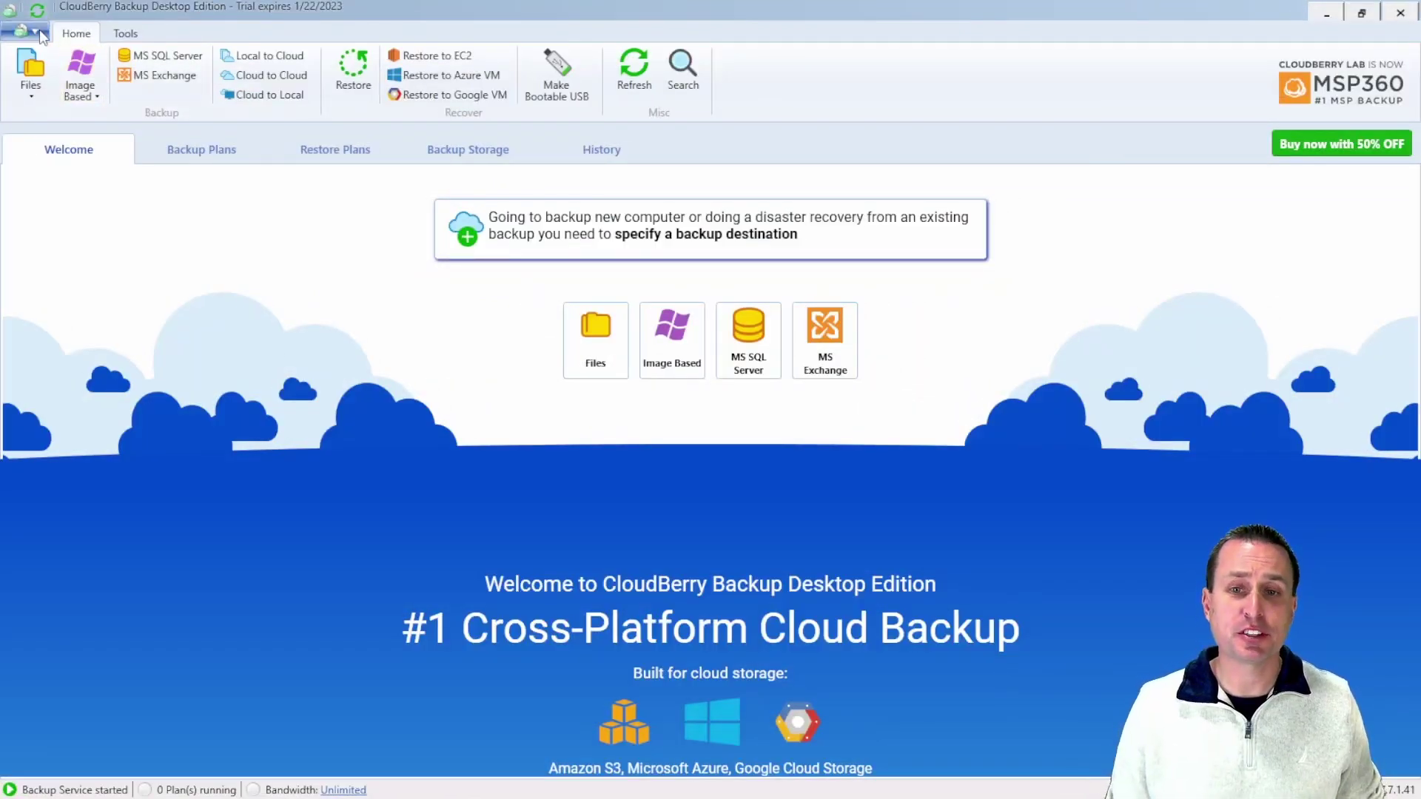
- Add an Amazon S3 / Glacier storage account with display name 'Spatz' and account type Amazon S3
click(32, 31)
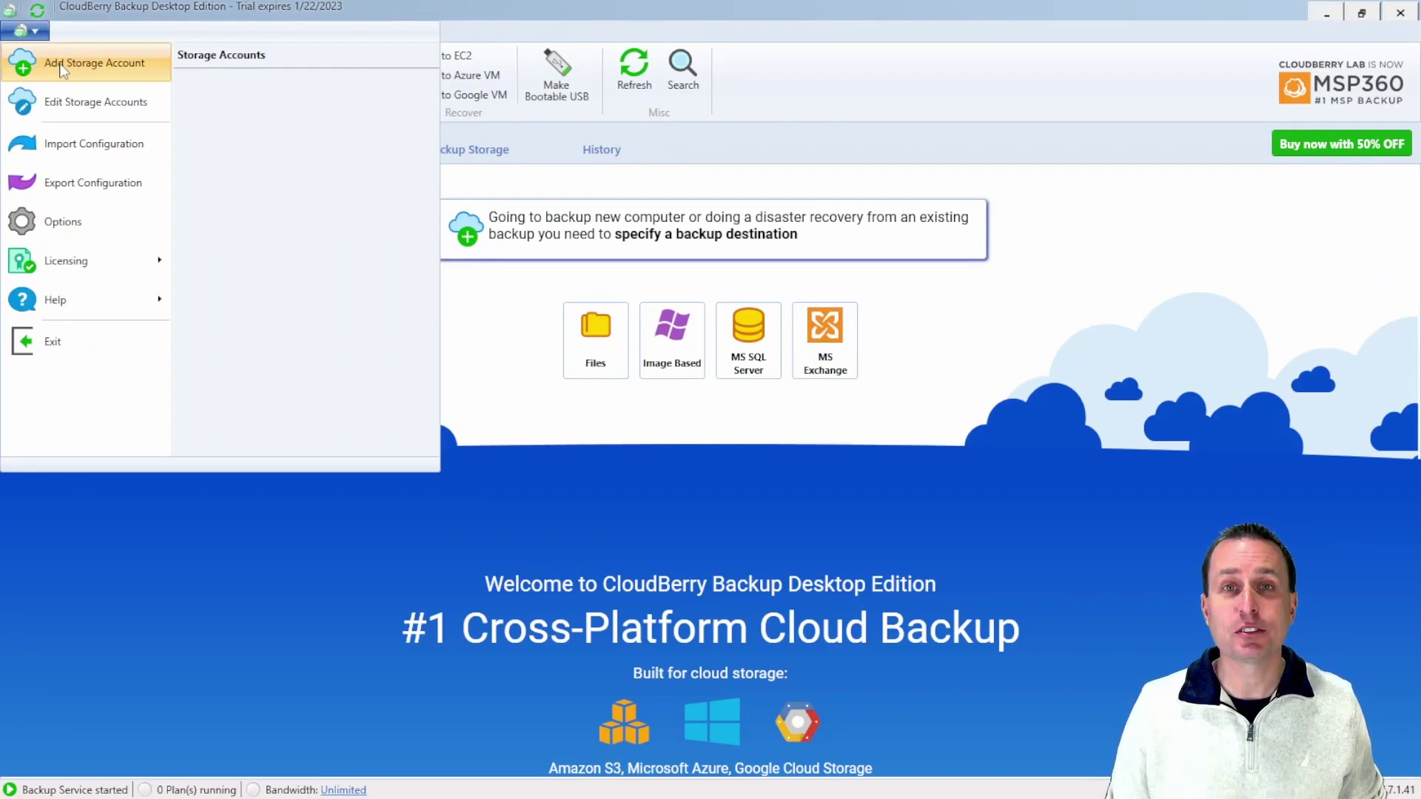
click(92, 63)
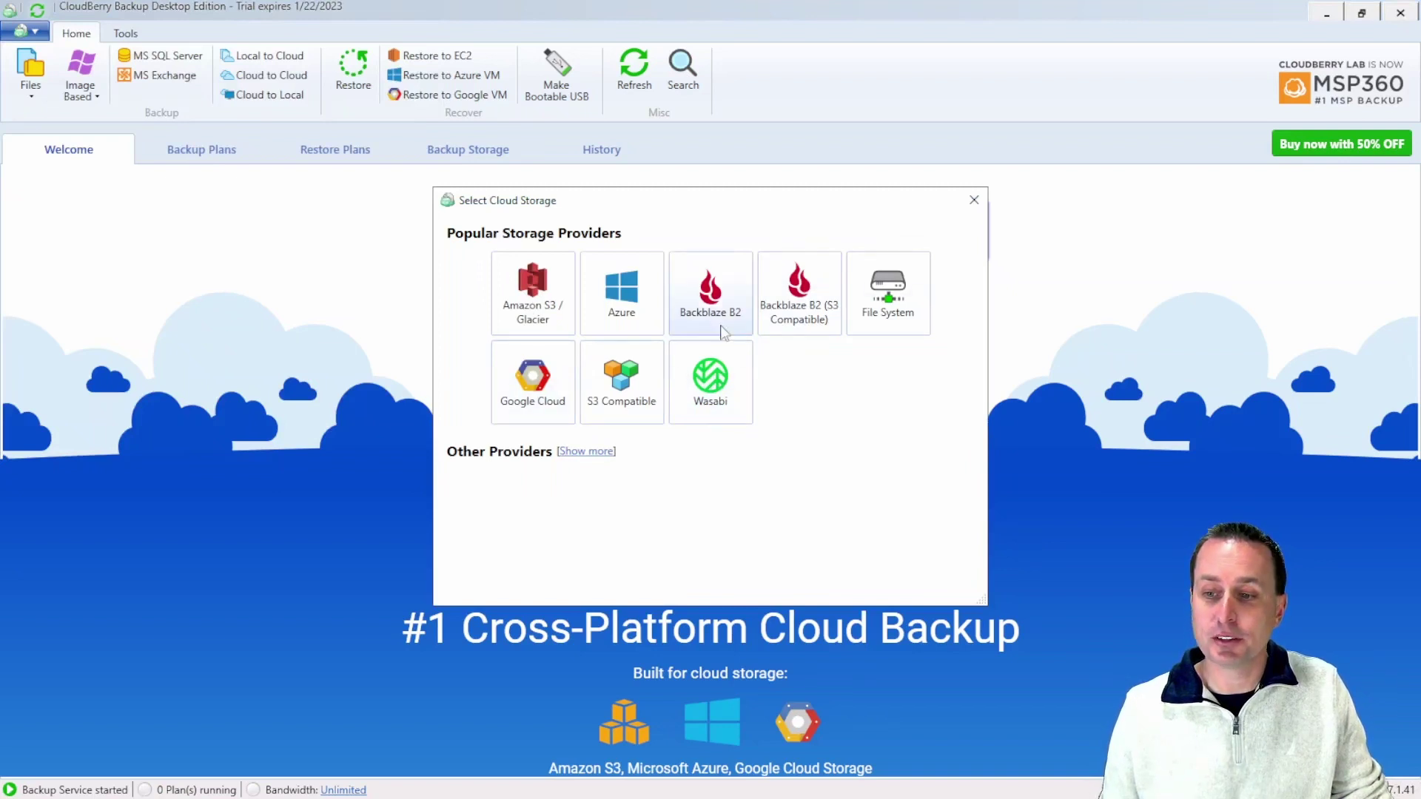
click(537, 288)
text(Spatz)
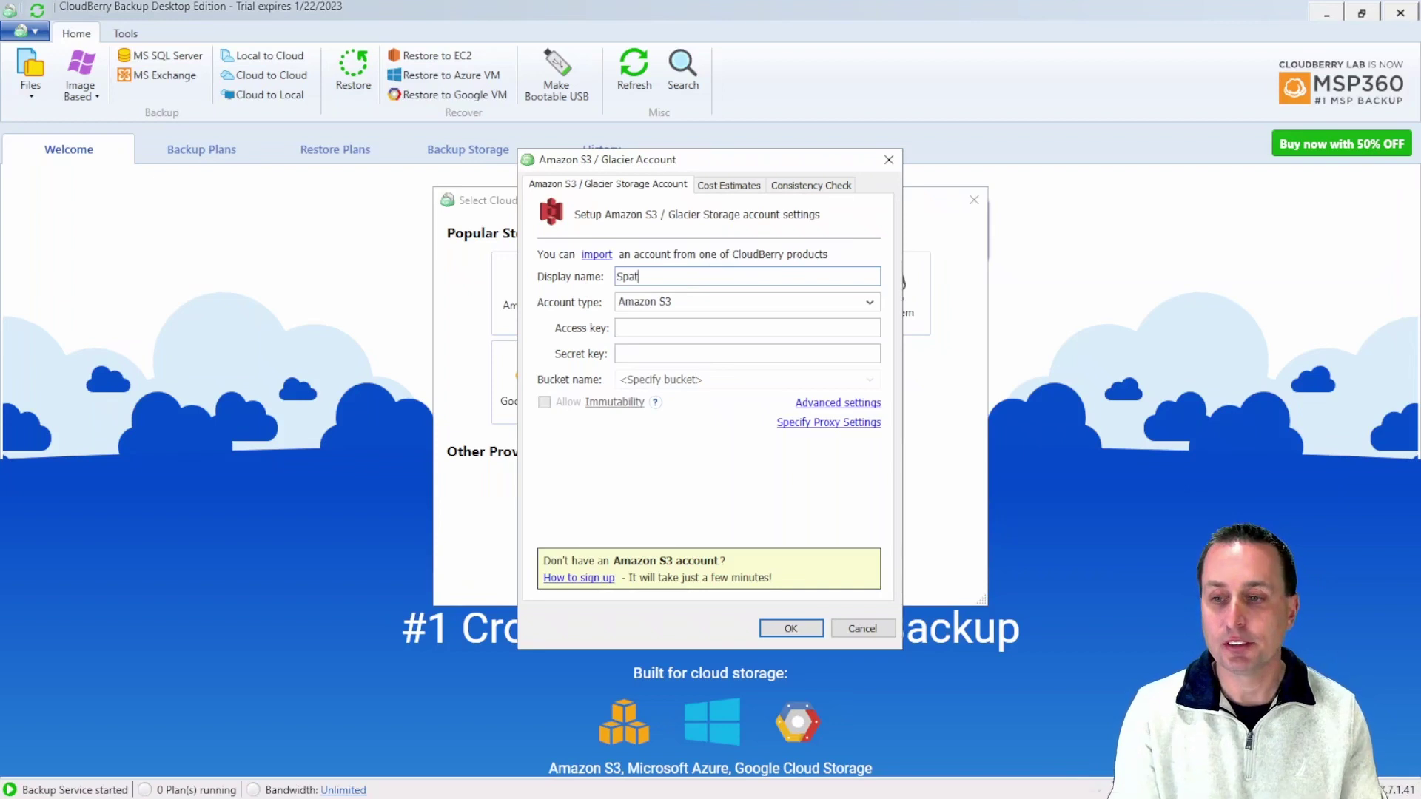
click(777, 302)
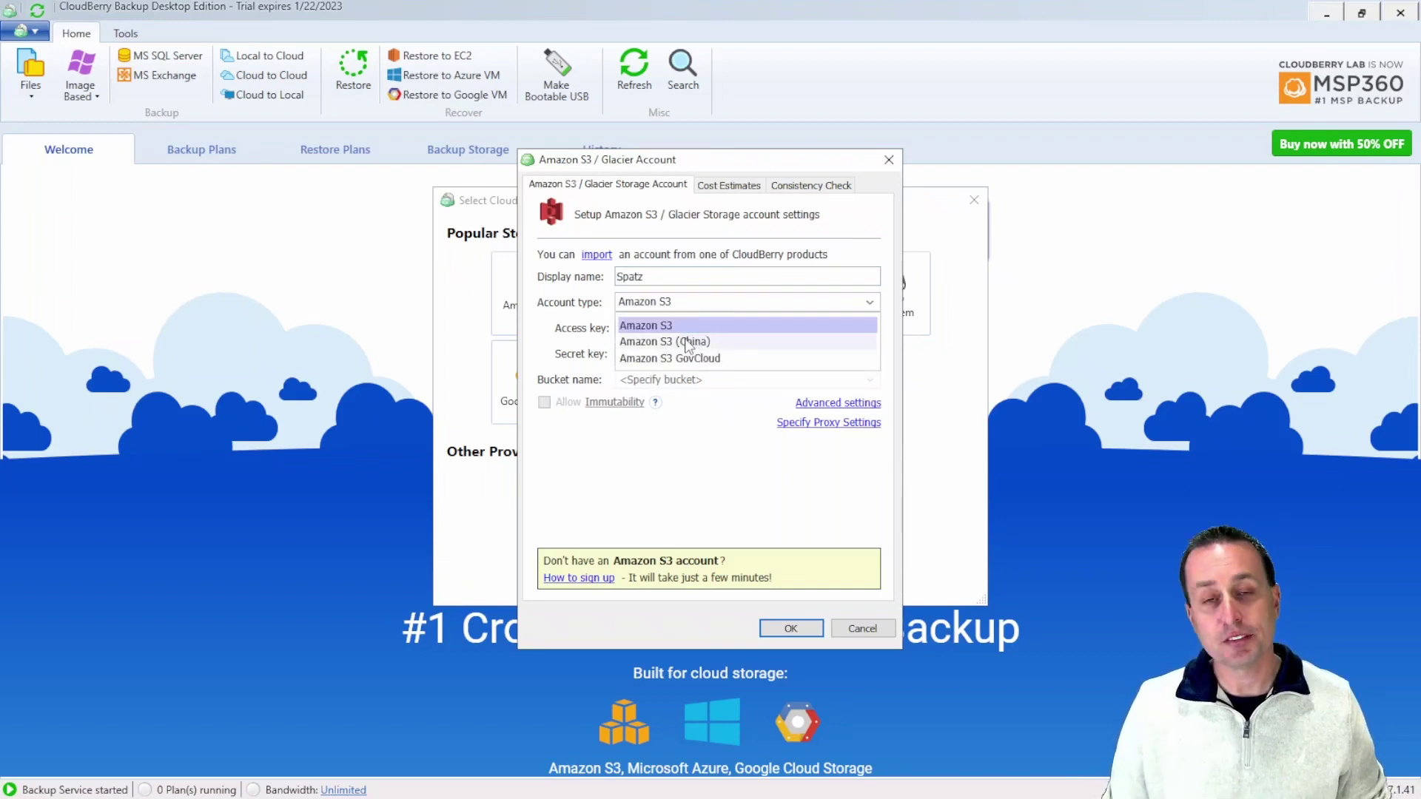
click(645, 327)
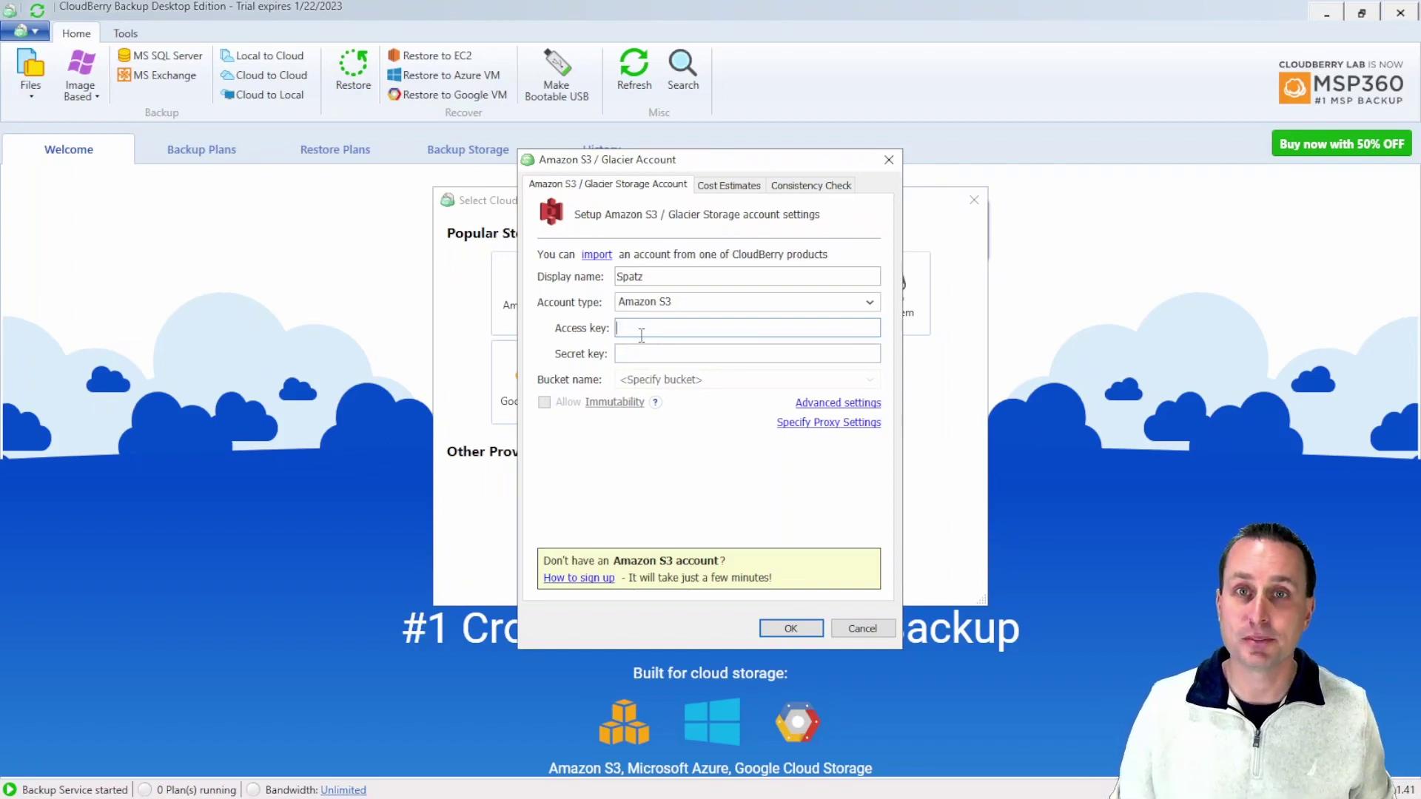
- Go to the IAM Users page in the AWS Management Console
key(alt+Tab)
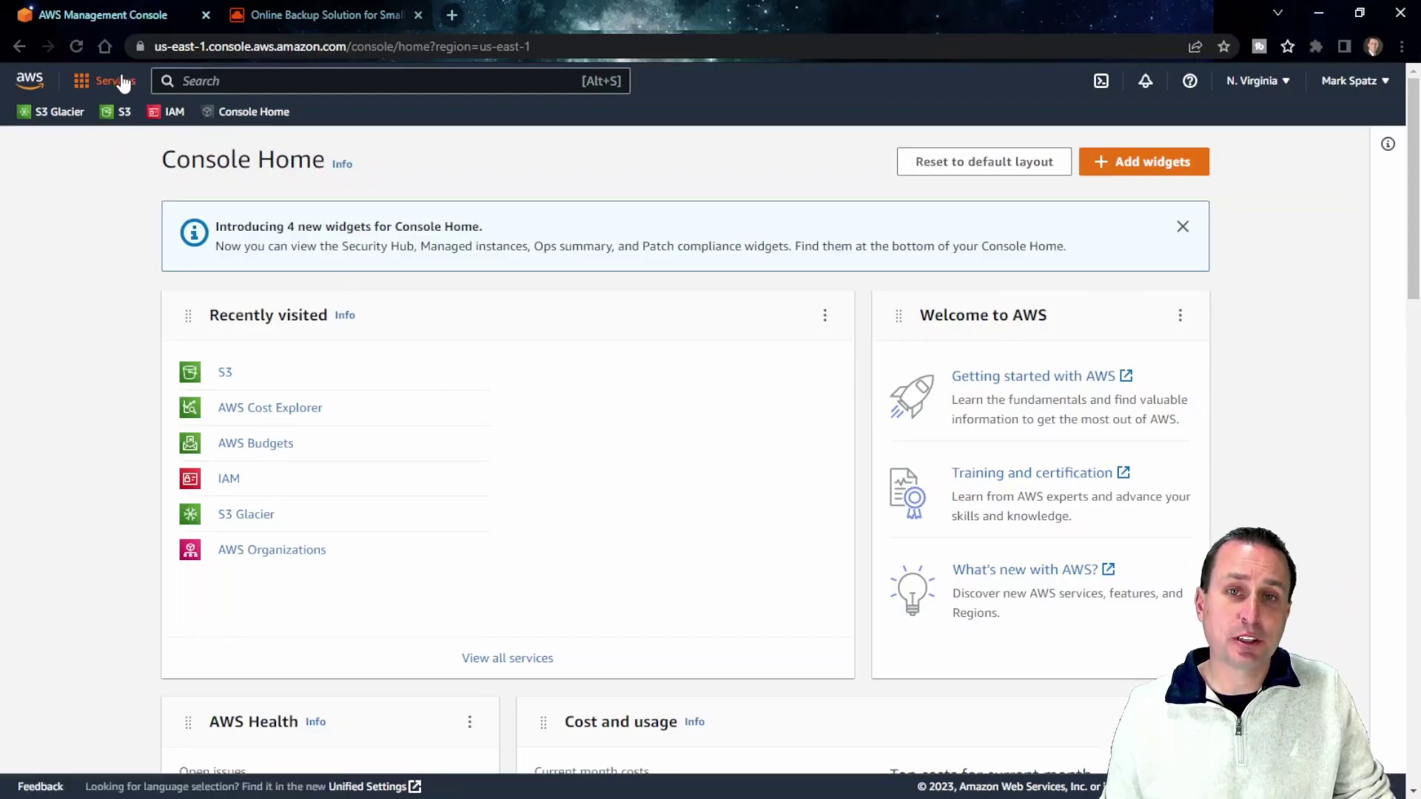
click(124, 81)
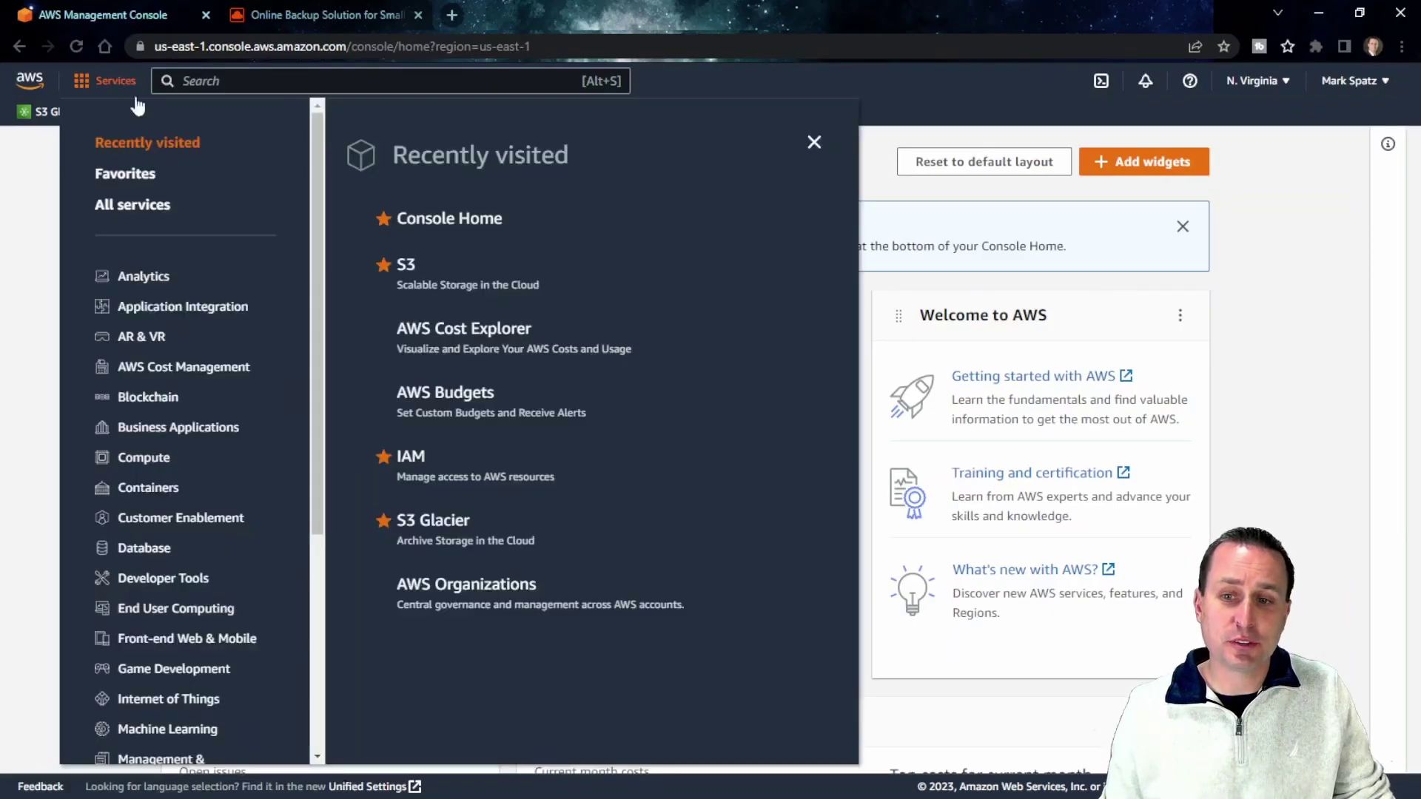
click(434, 477)
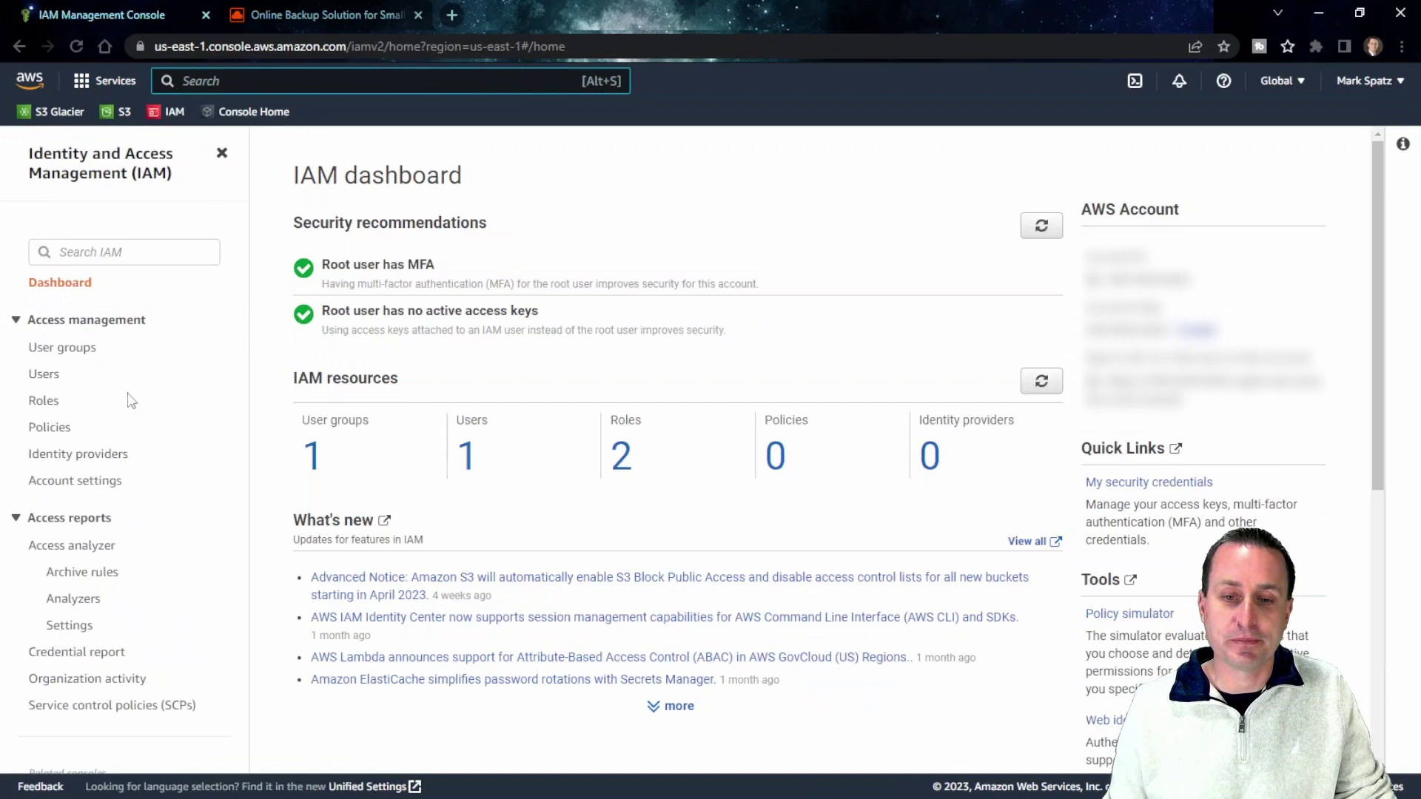
click(44, 375)
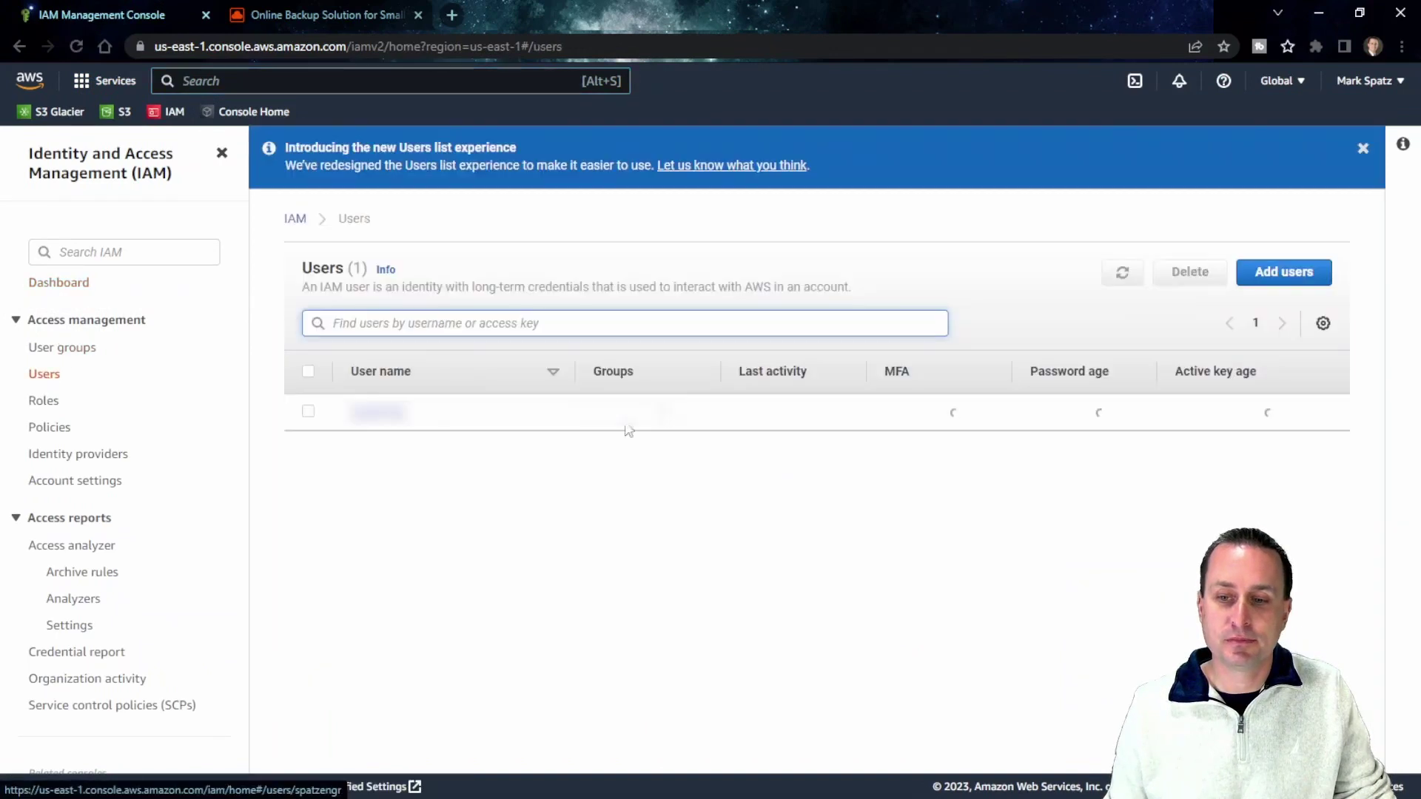
- Create an IAM user with programmatic access keys in the Administrator group
click(1277, 275)
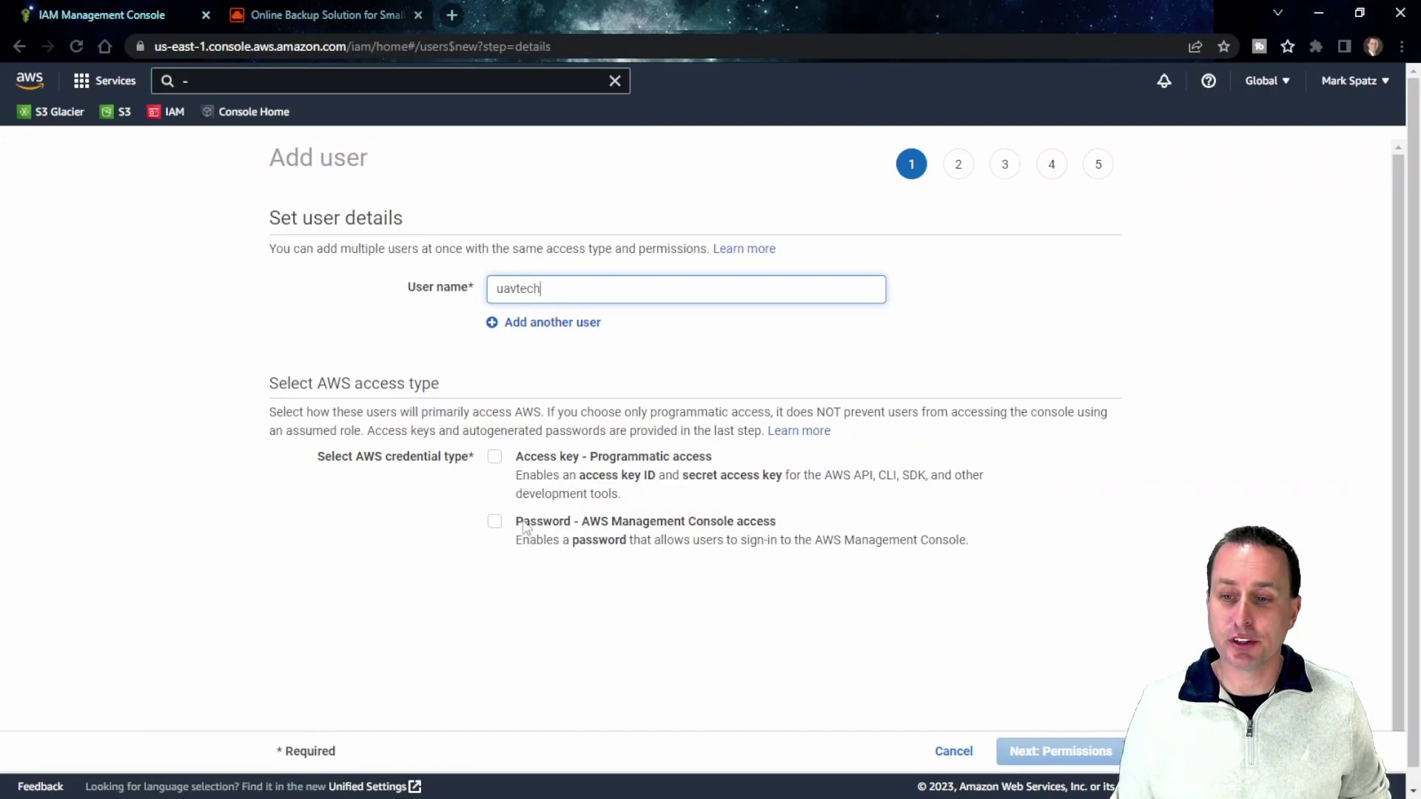
click(495, 459)
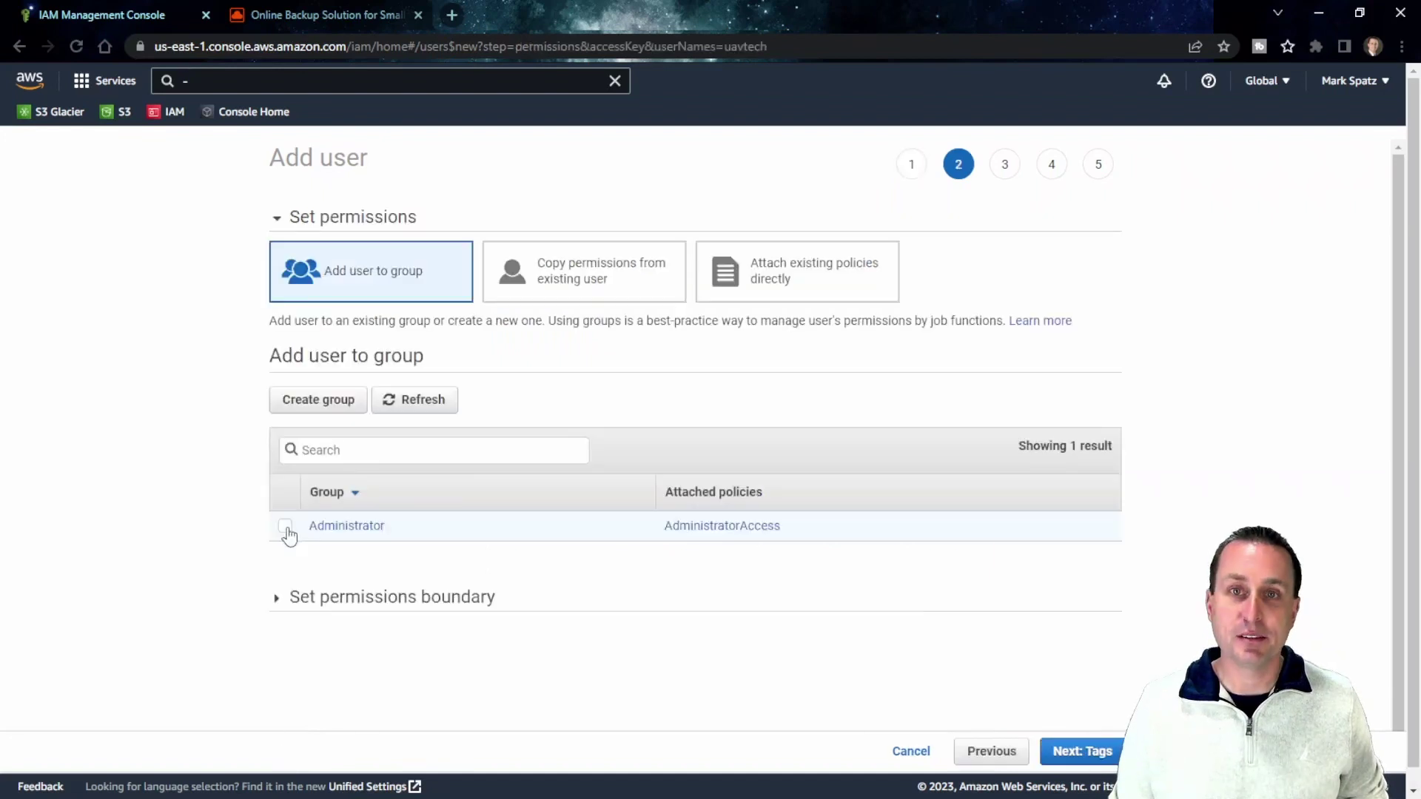
click(285, 526)
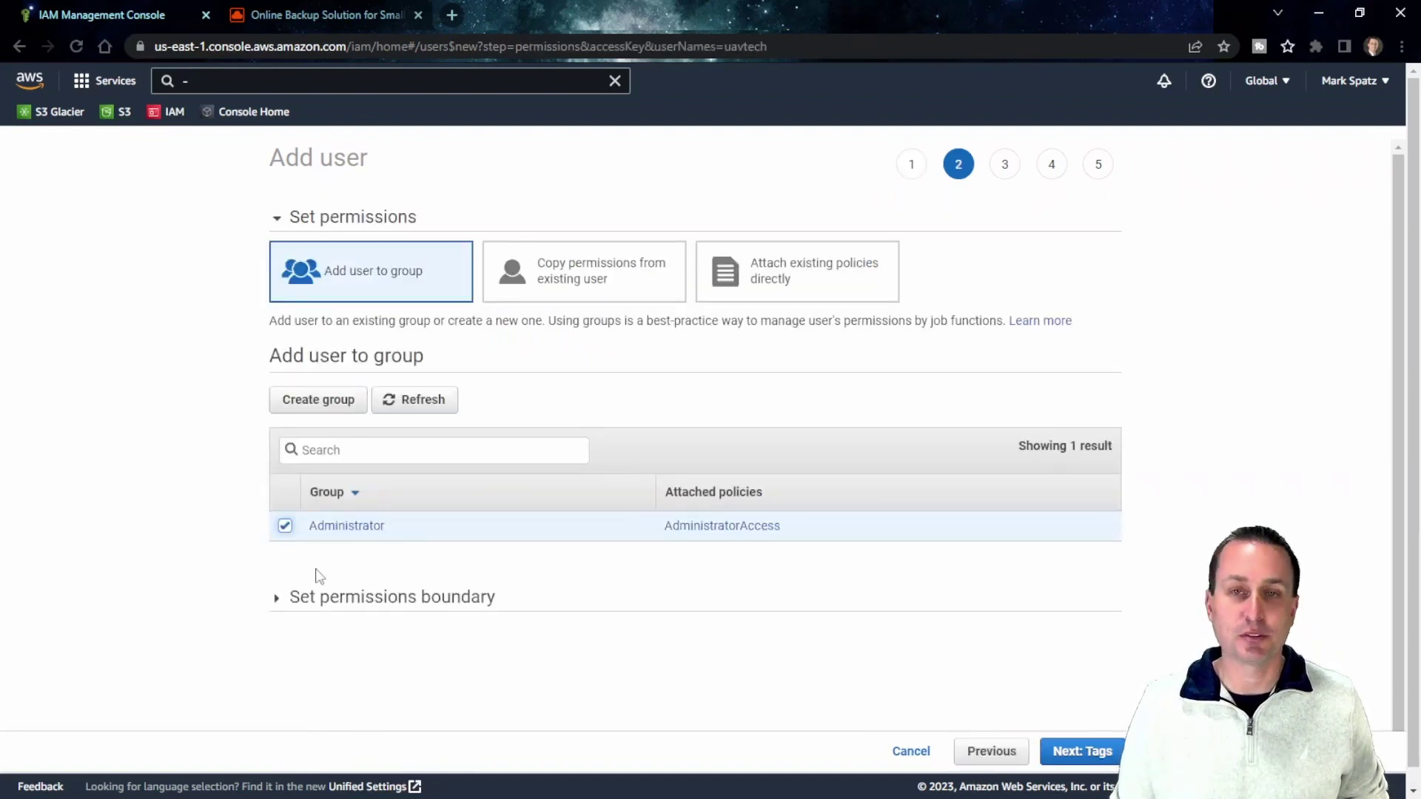
click(1049, 749)
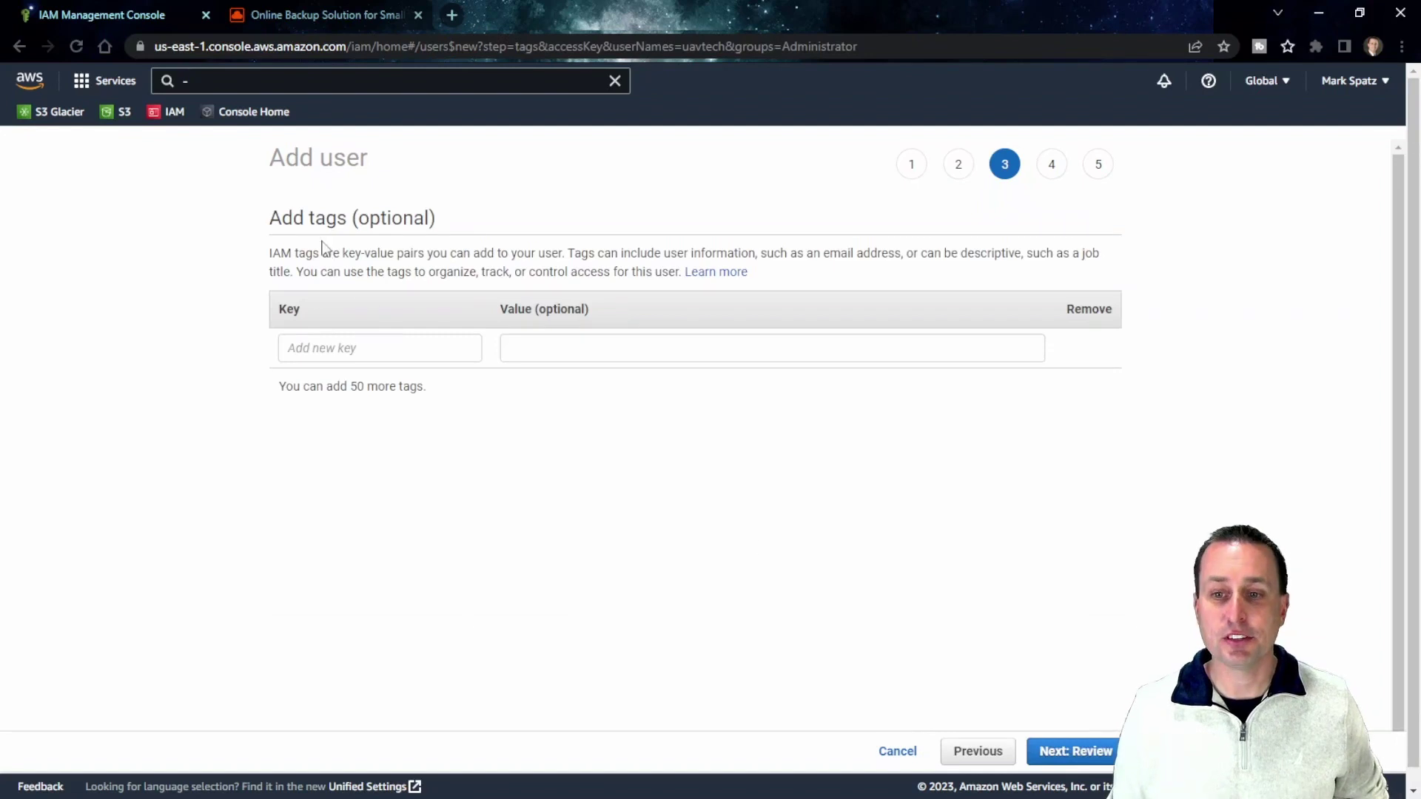
click(1073, 751)
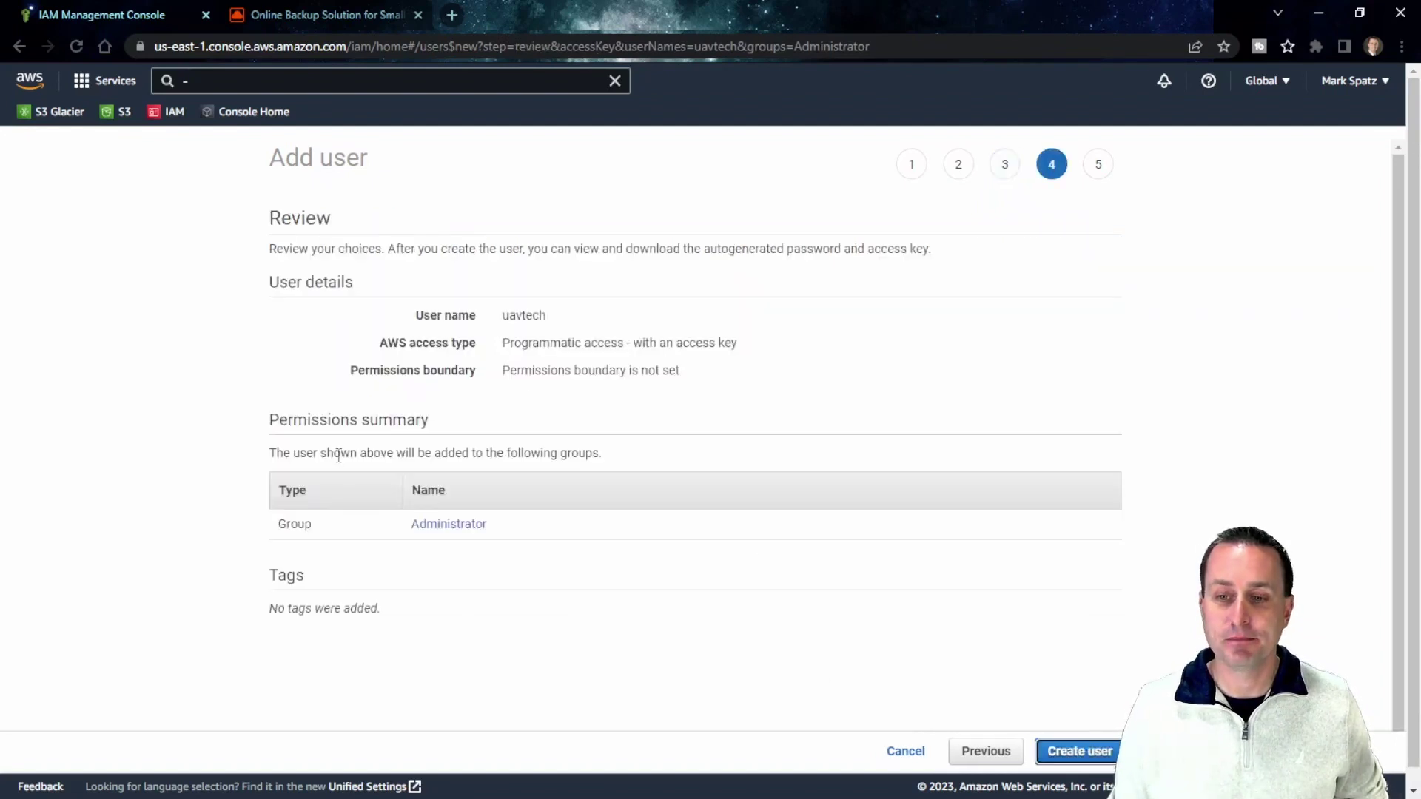
click(1080, 751)
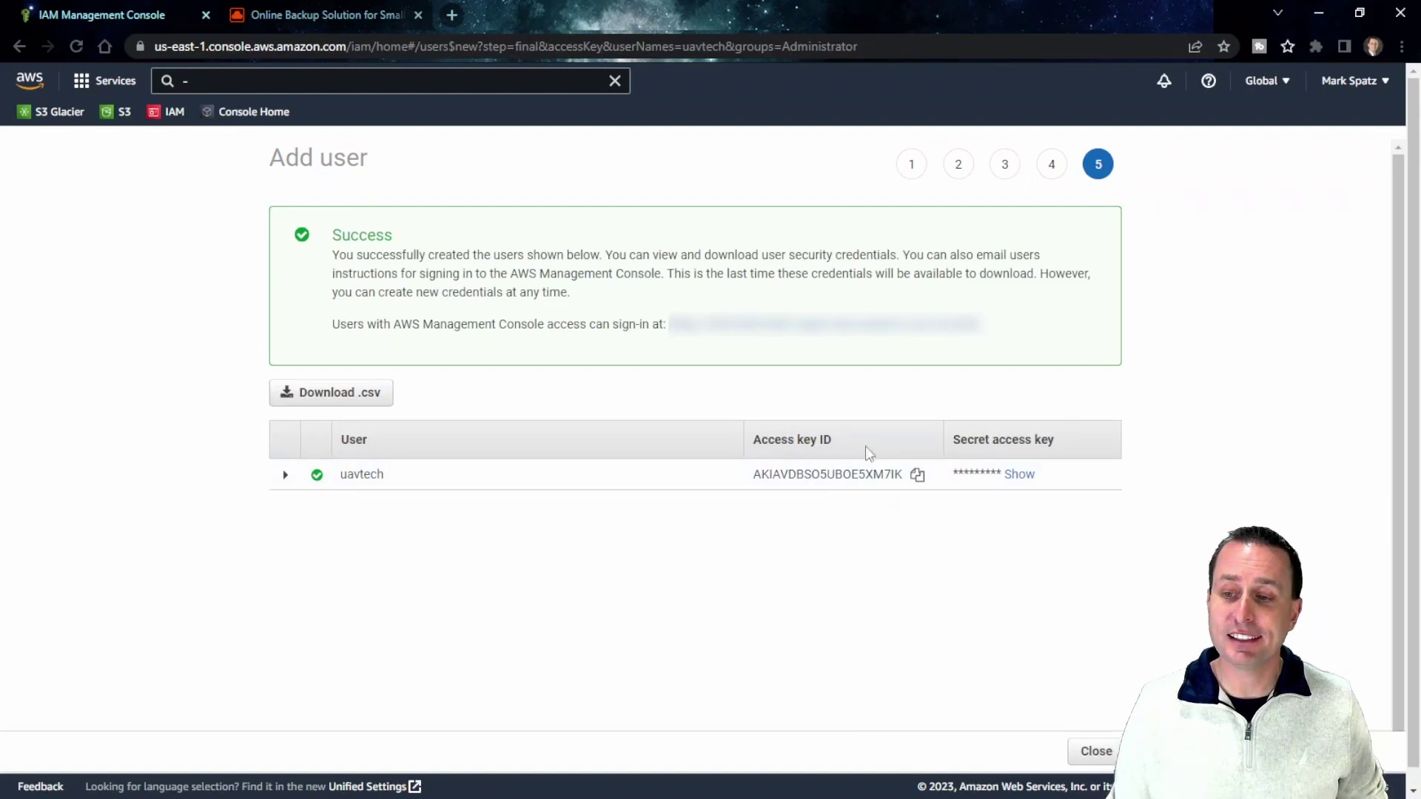
- Reveal the new user's keys, download the credentials CSV, and paste the access key ID into CloudBerry
click(1019, 475)
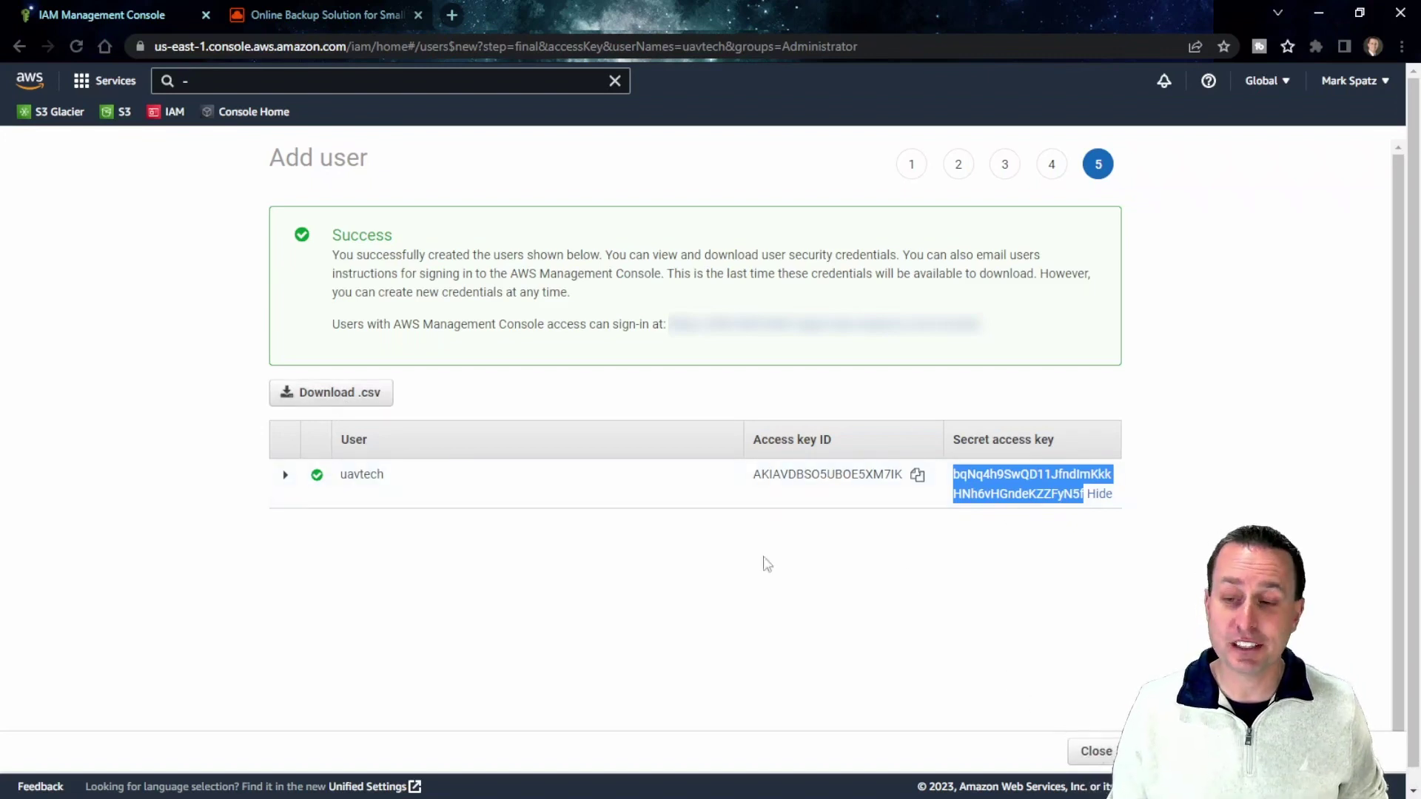
click(331, 406)
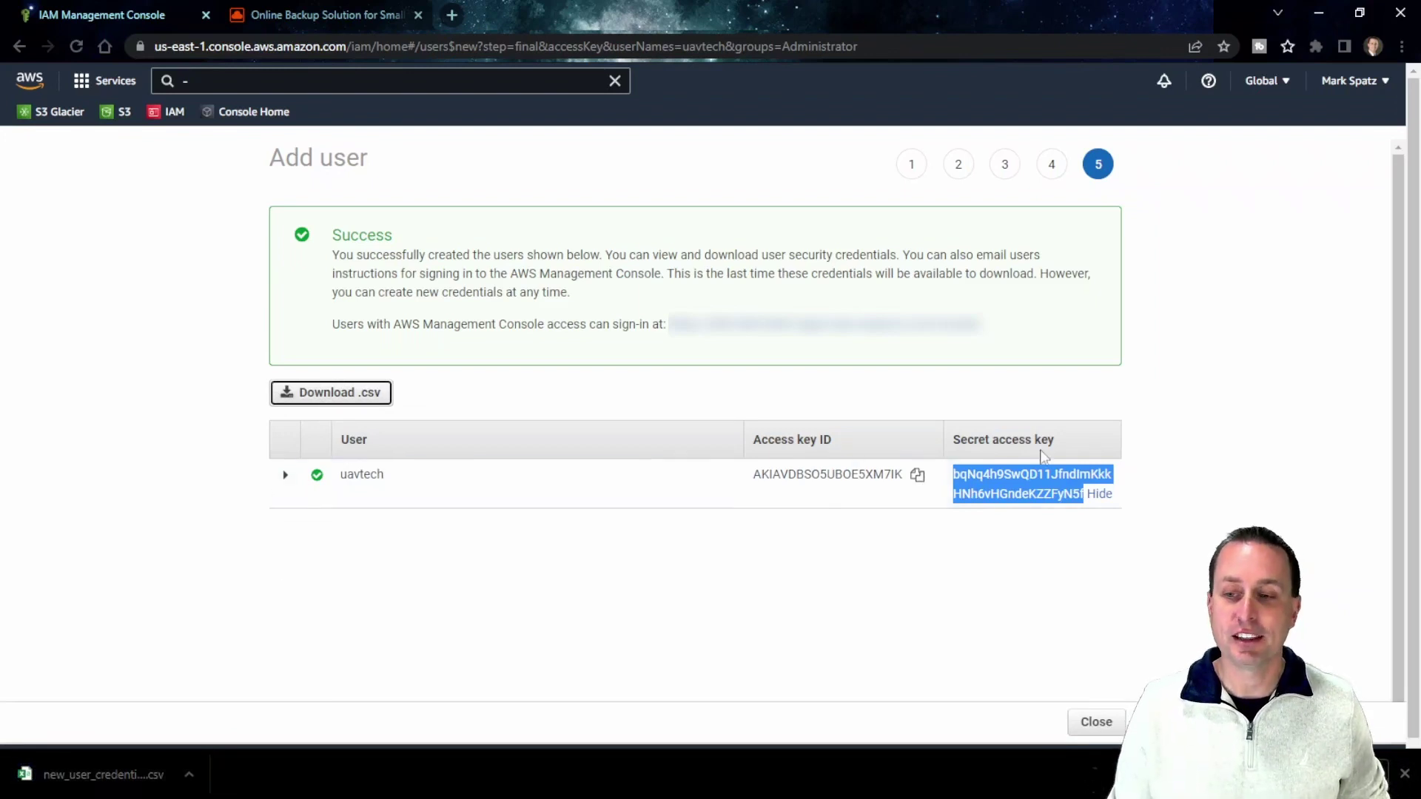
click(918, 475)
key(alt+Tab)
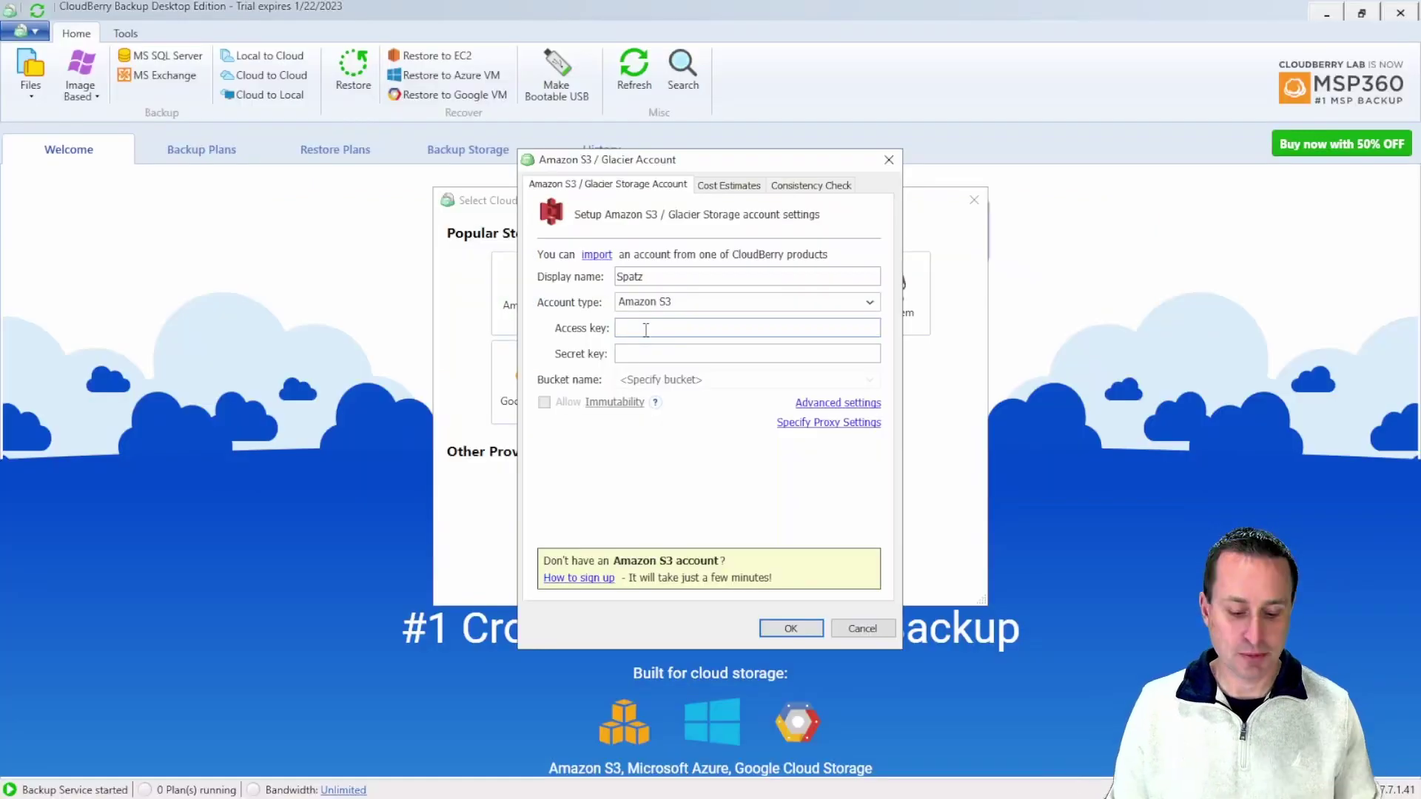
key(ctrl+v)
- Copy the secret access key from the AWS console for the CloudBerry account form
key(alt+Tab)
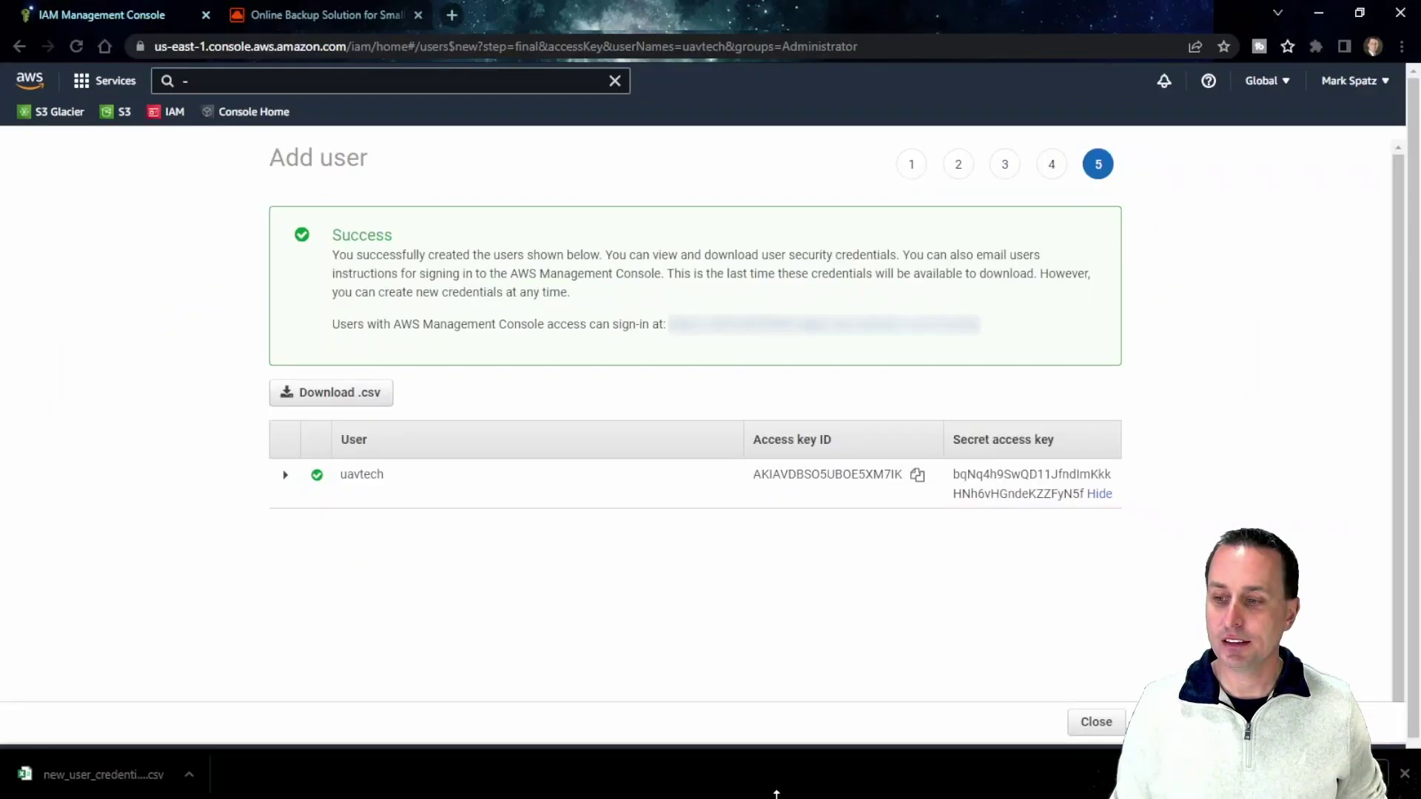
double_click(989, 481)
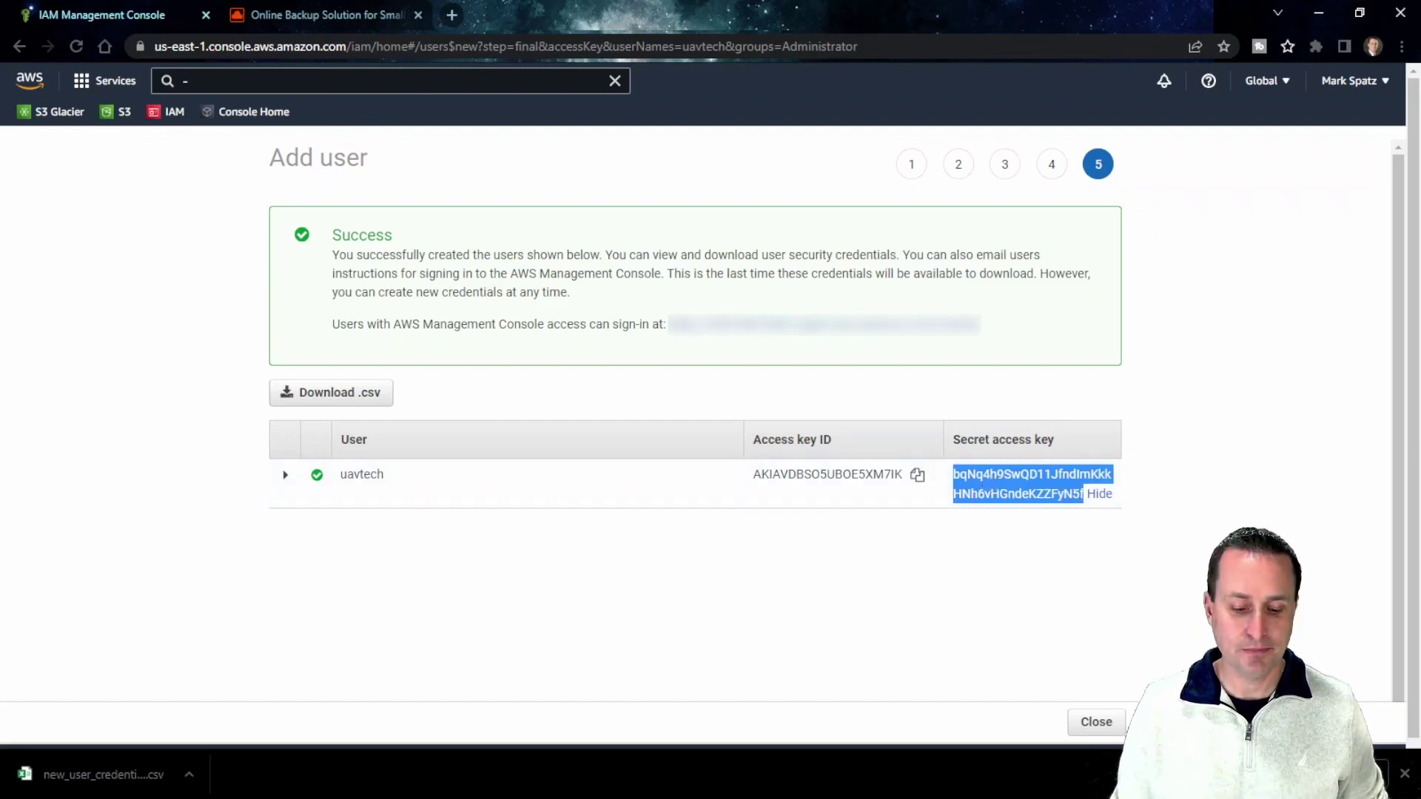
key(alt+Tab)
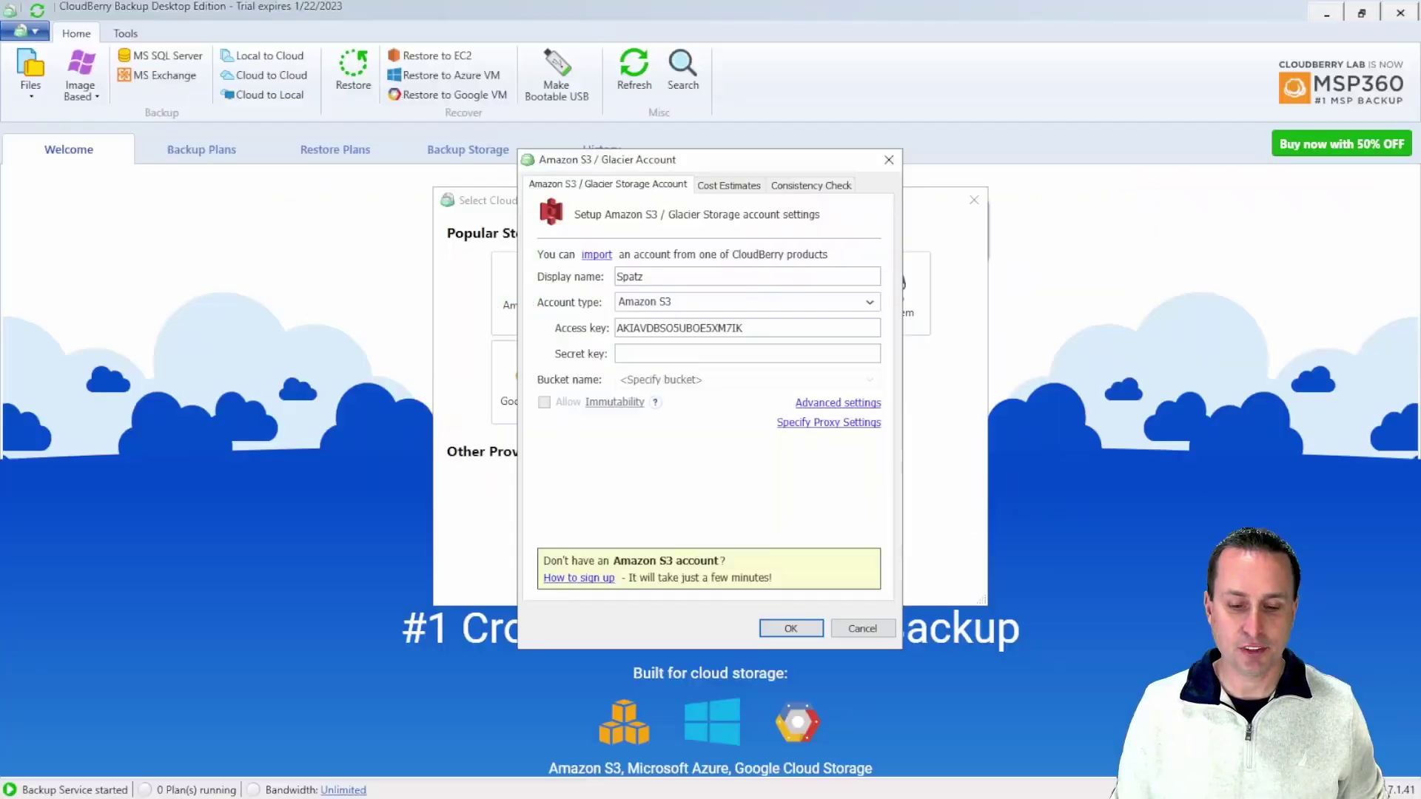
- Paste the secret key and start a new bucket named 'uavtech'
click(683, 352)
key(ctrl+v)
click(870, 381)
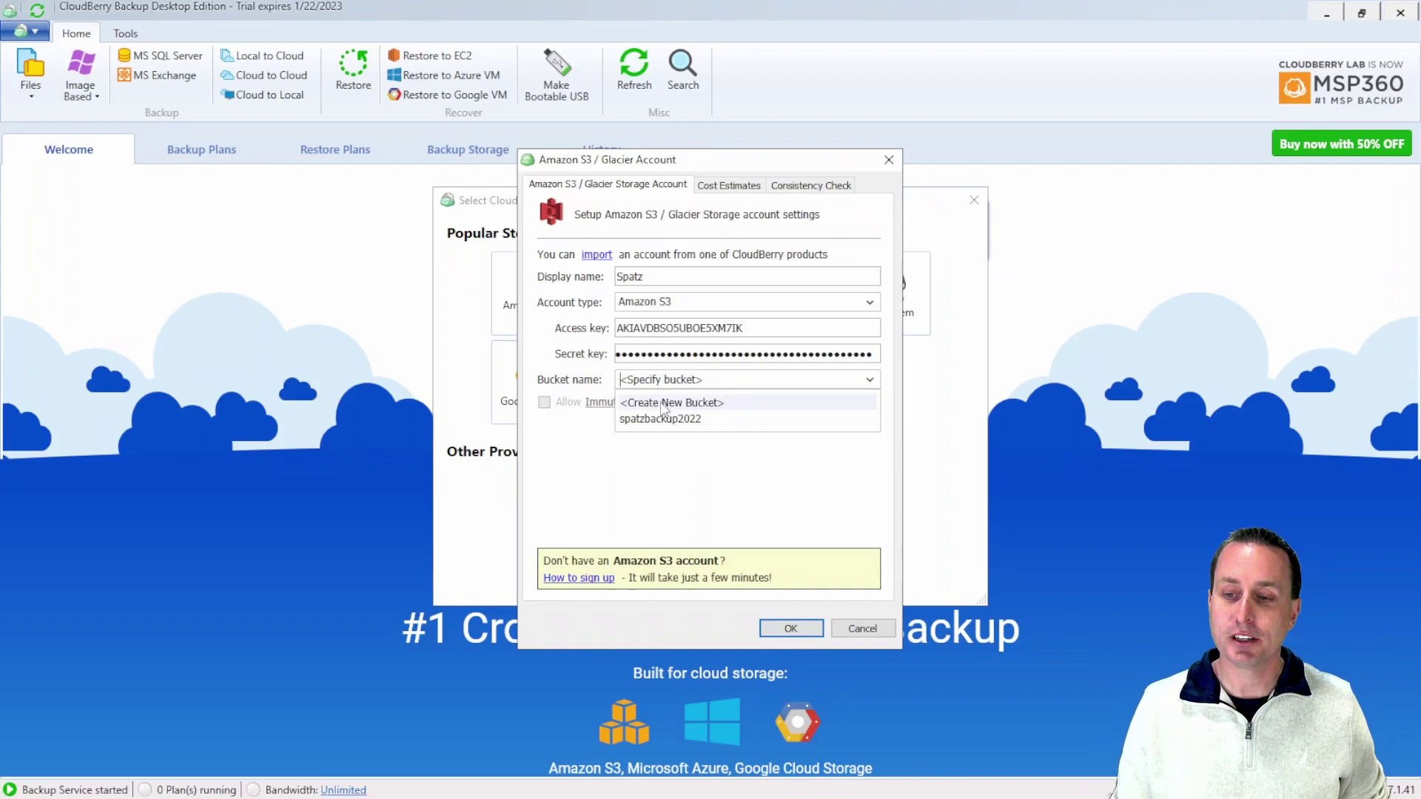
click(663, 406)
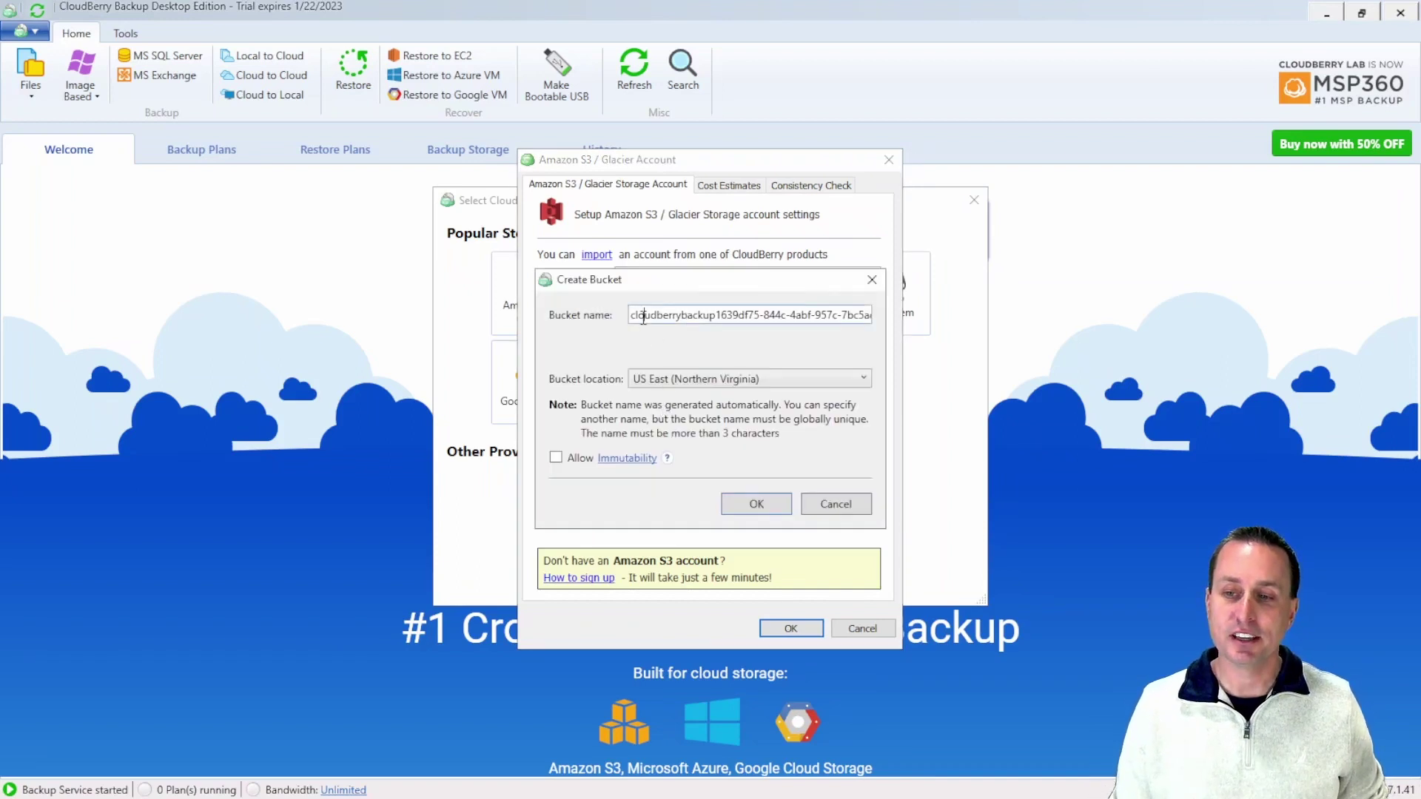
drag(643, 317, 1034, 333)
text(c)
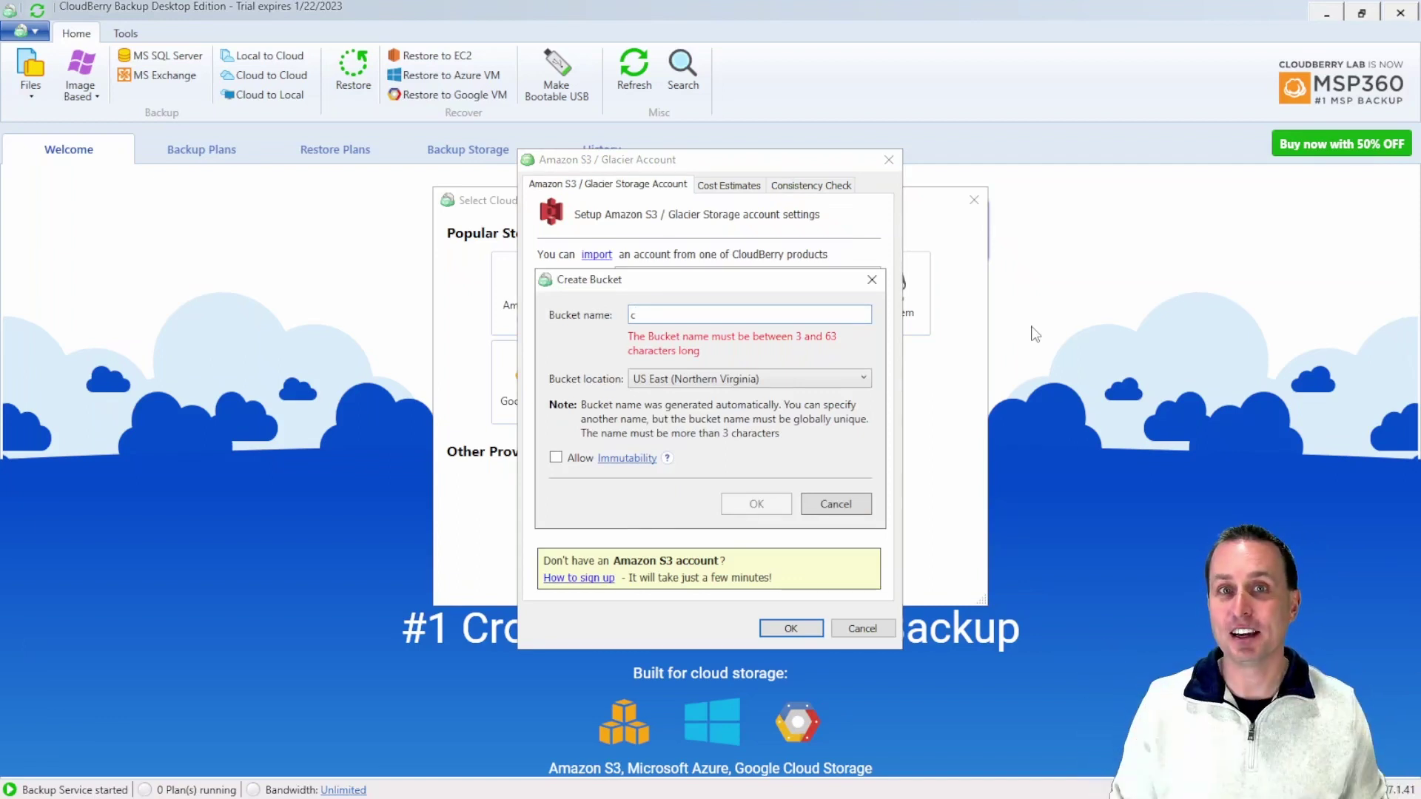
text(avtech)
- Create the uavtech bucket in US East (Northern Virginia) and save the Amazon S3 account
click(844, 378)
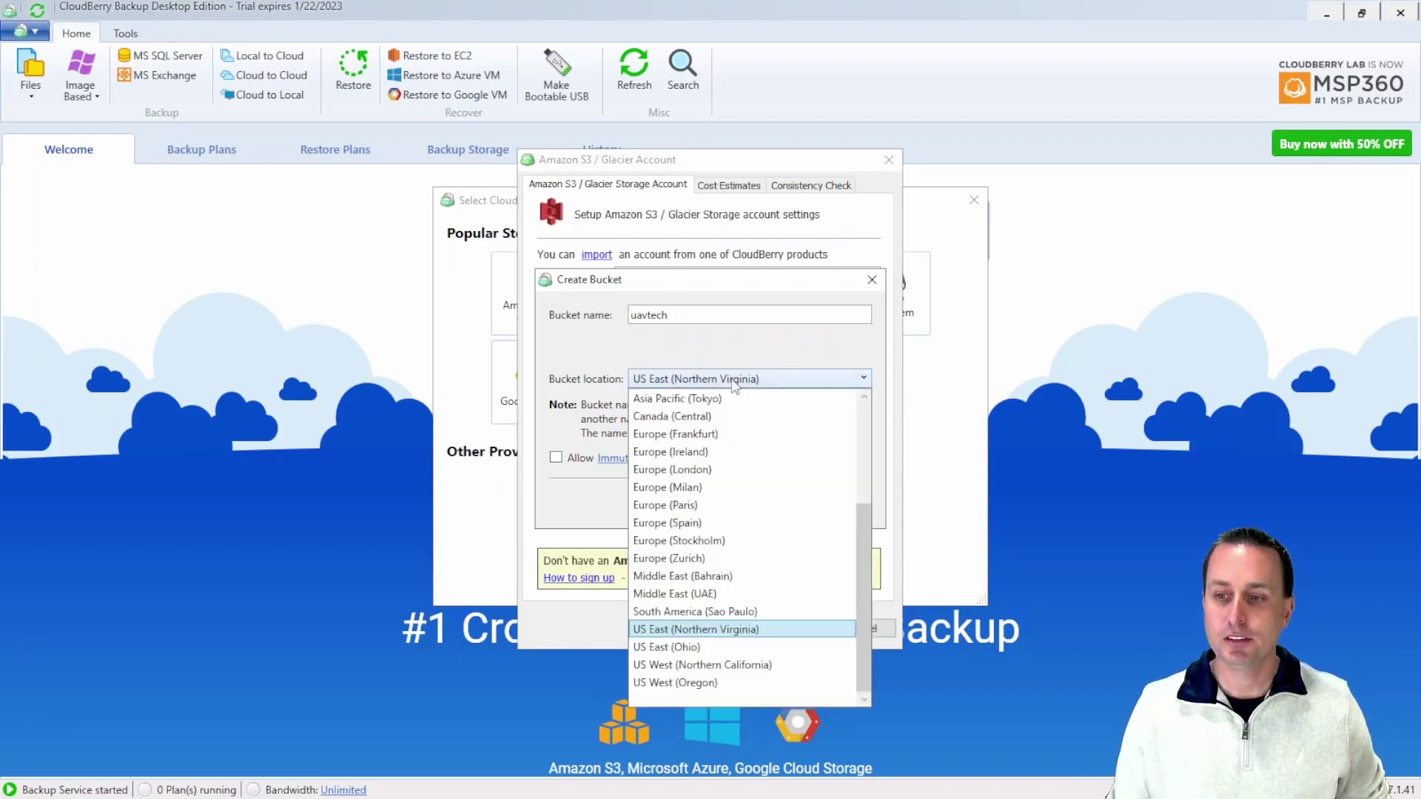
scroll(847, 518, up, 5)
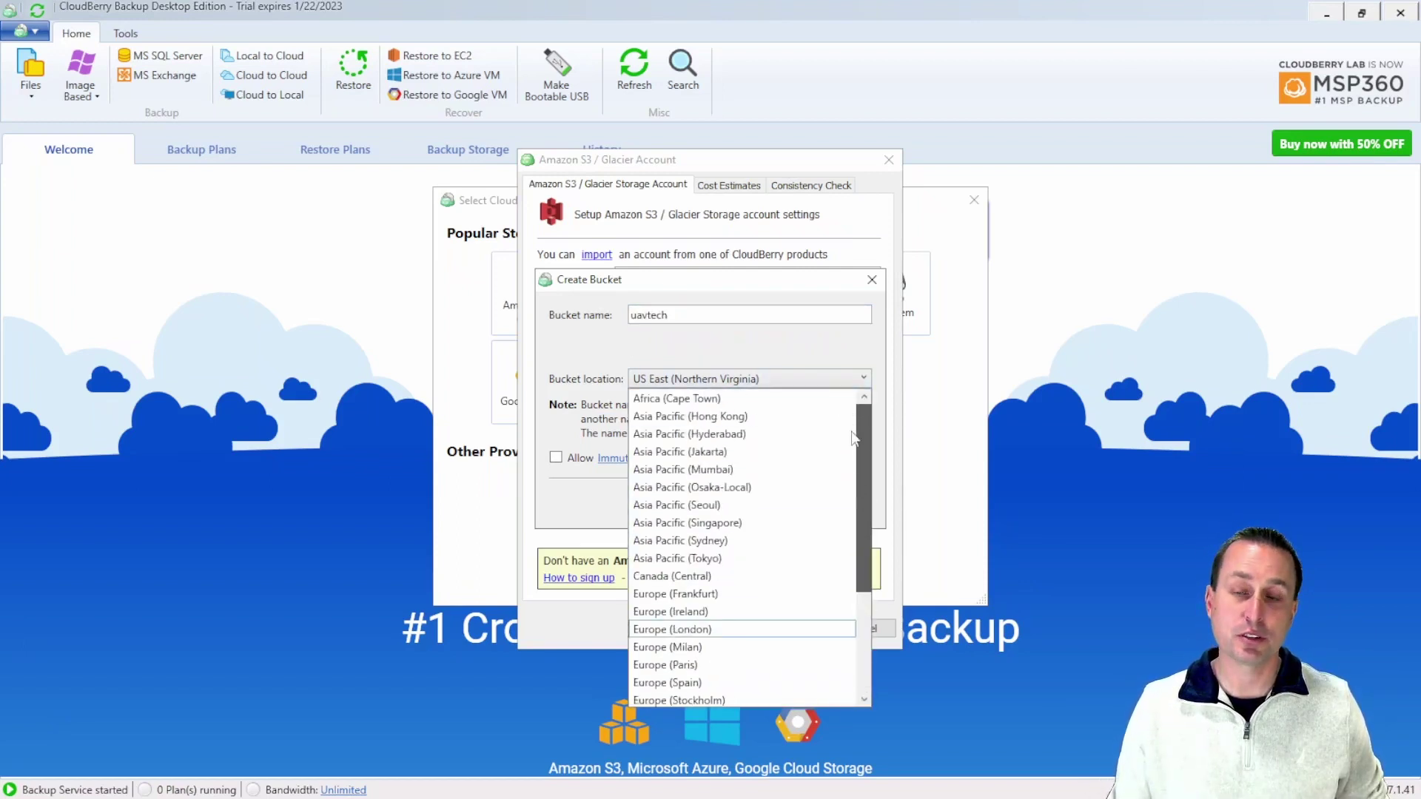
scroll(855, 437, down, 3)
scroll(858, 429, up, 3)
scroll(858, 410, down, 1)
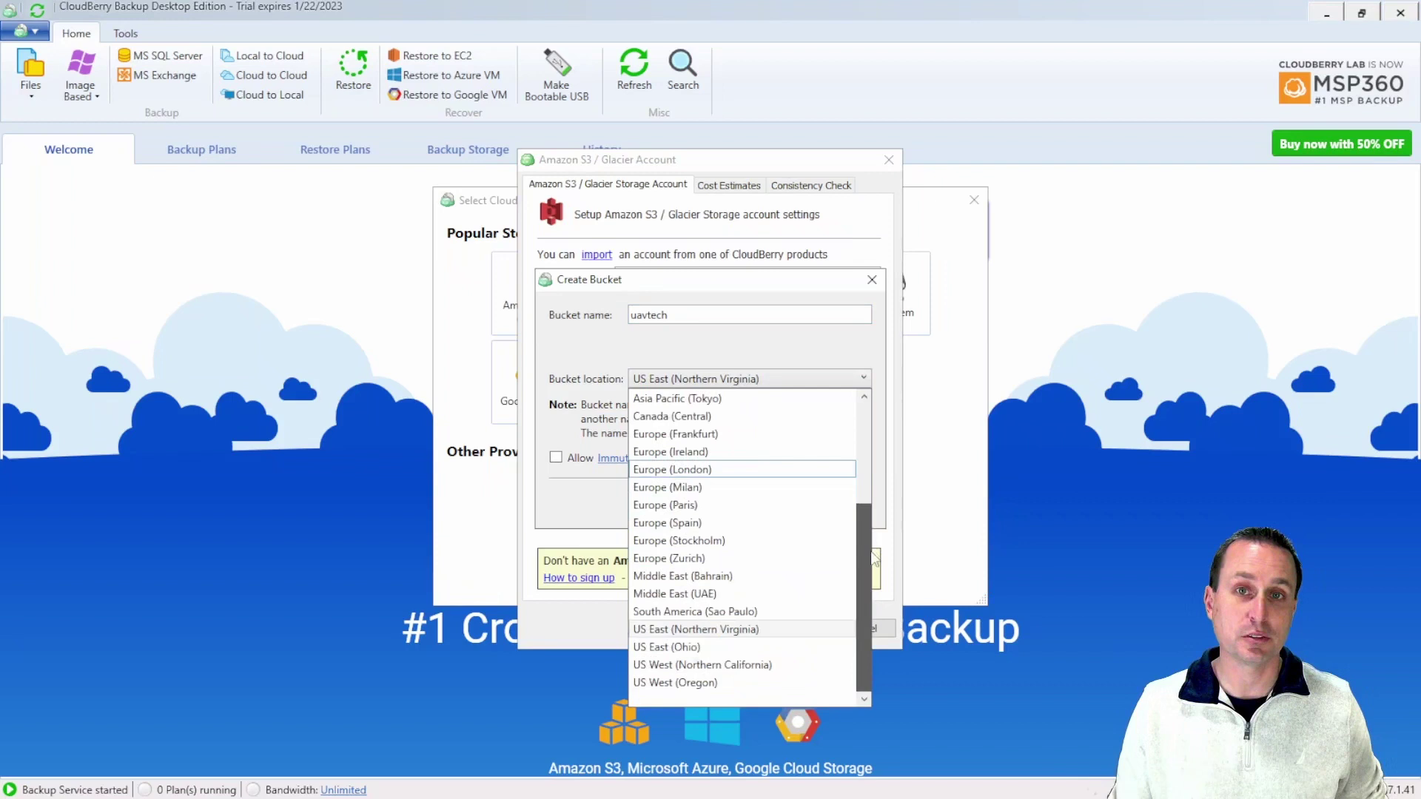
click(814, 629)
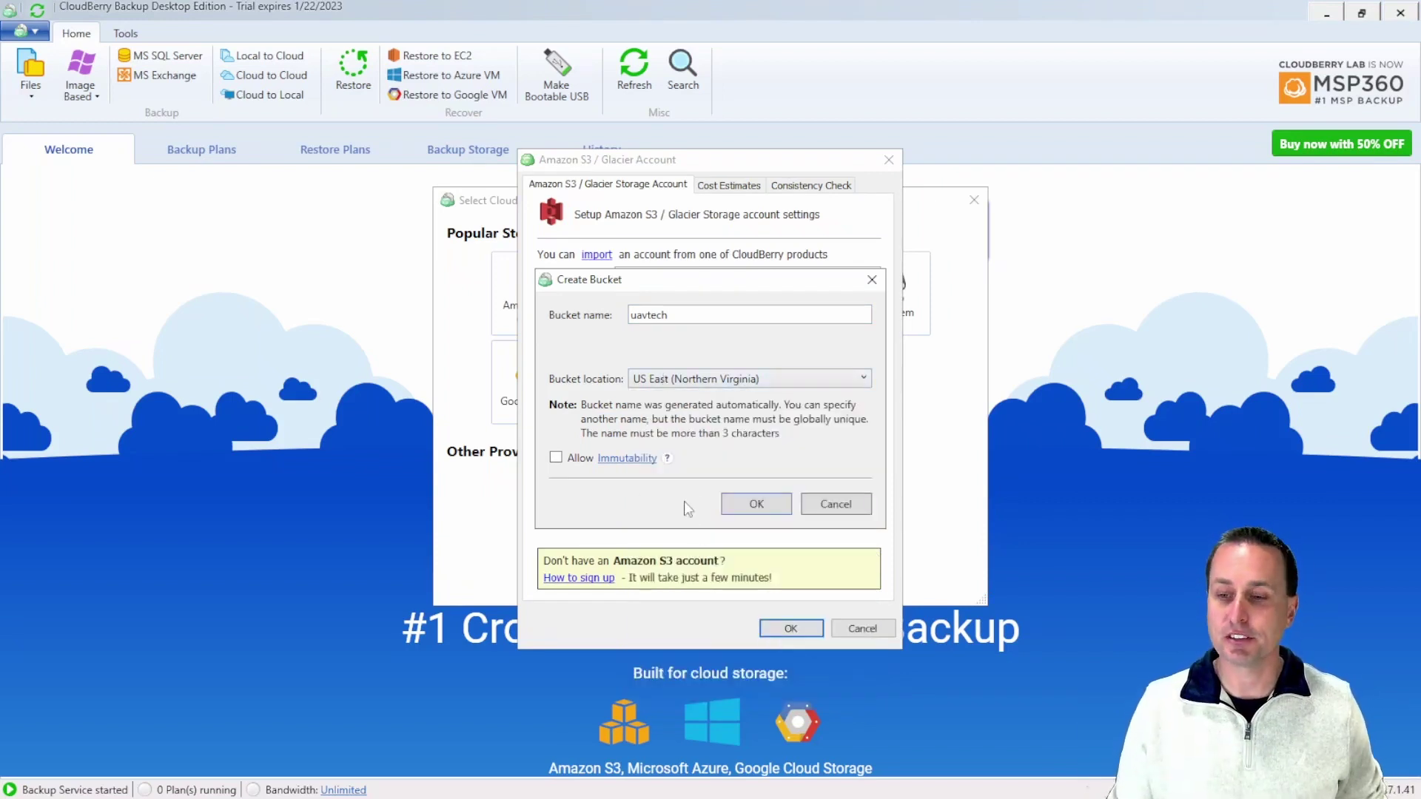
click(756, 504)
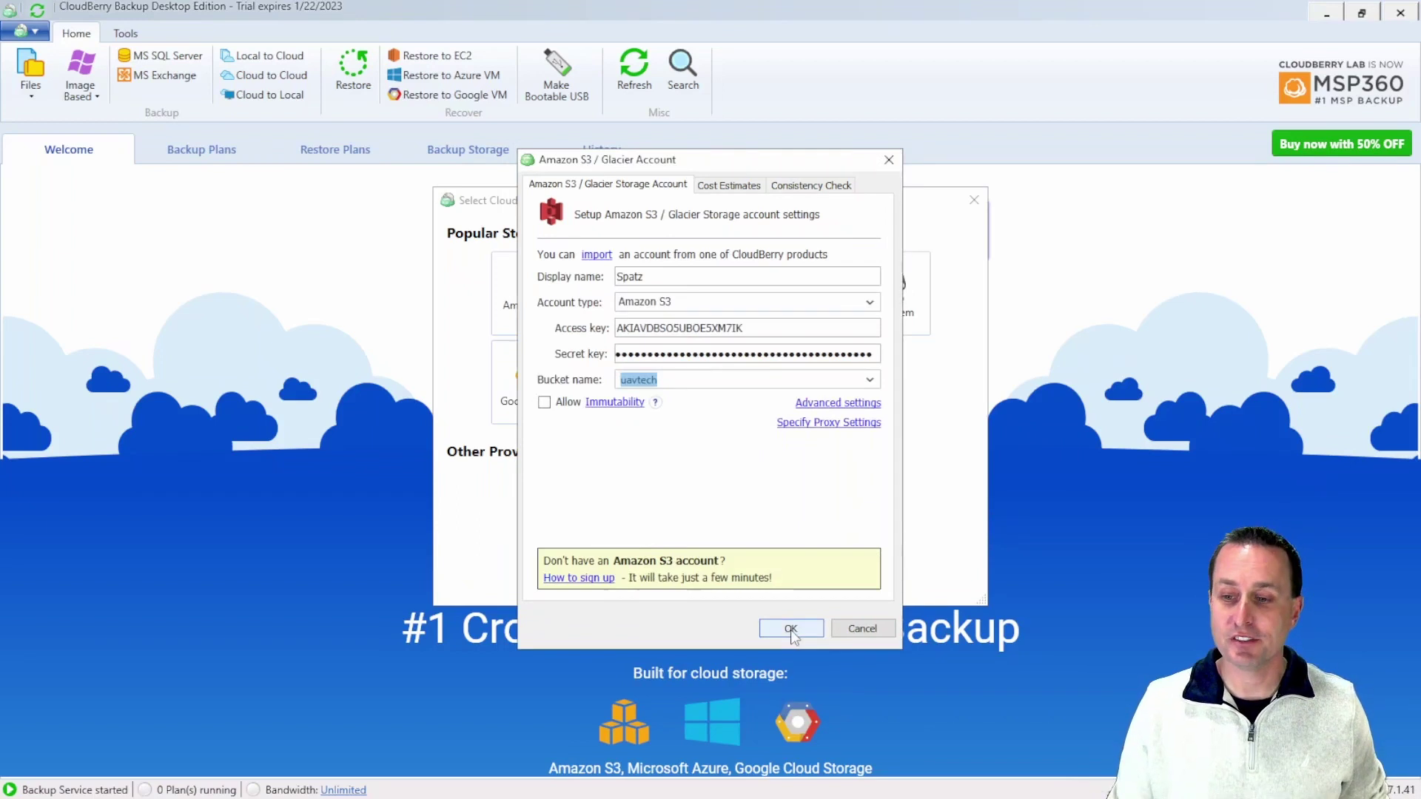
click(791, 628)
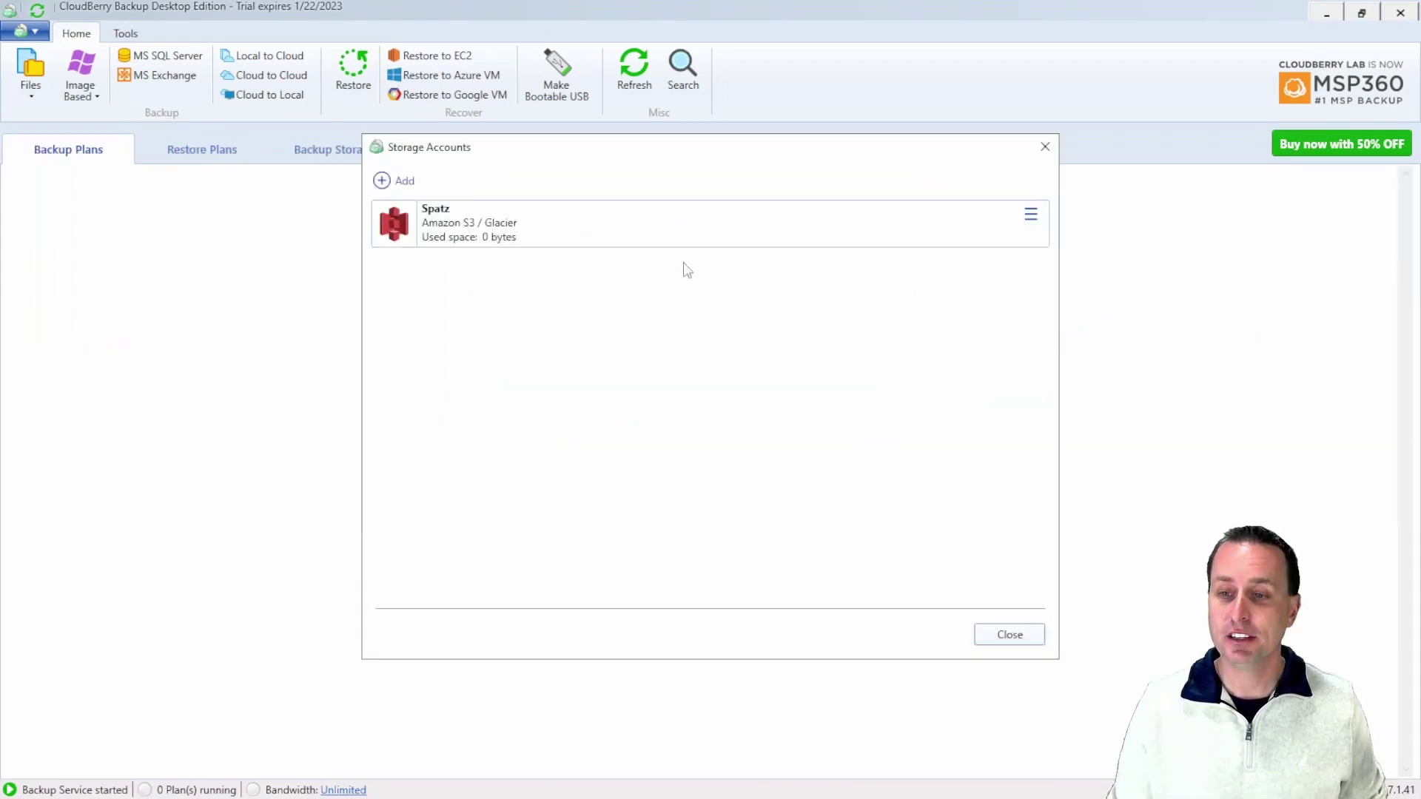
click(1007, 634)
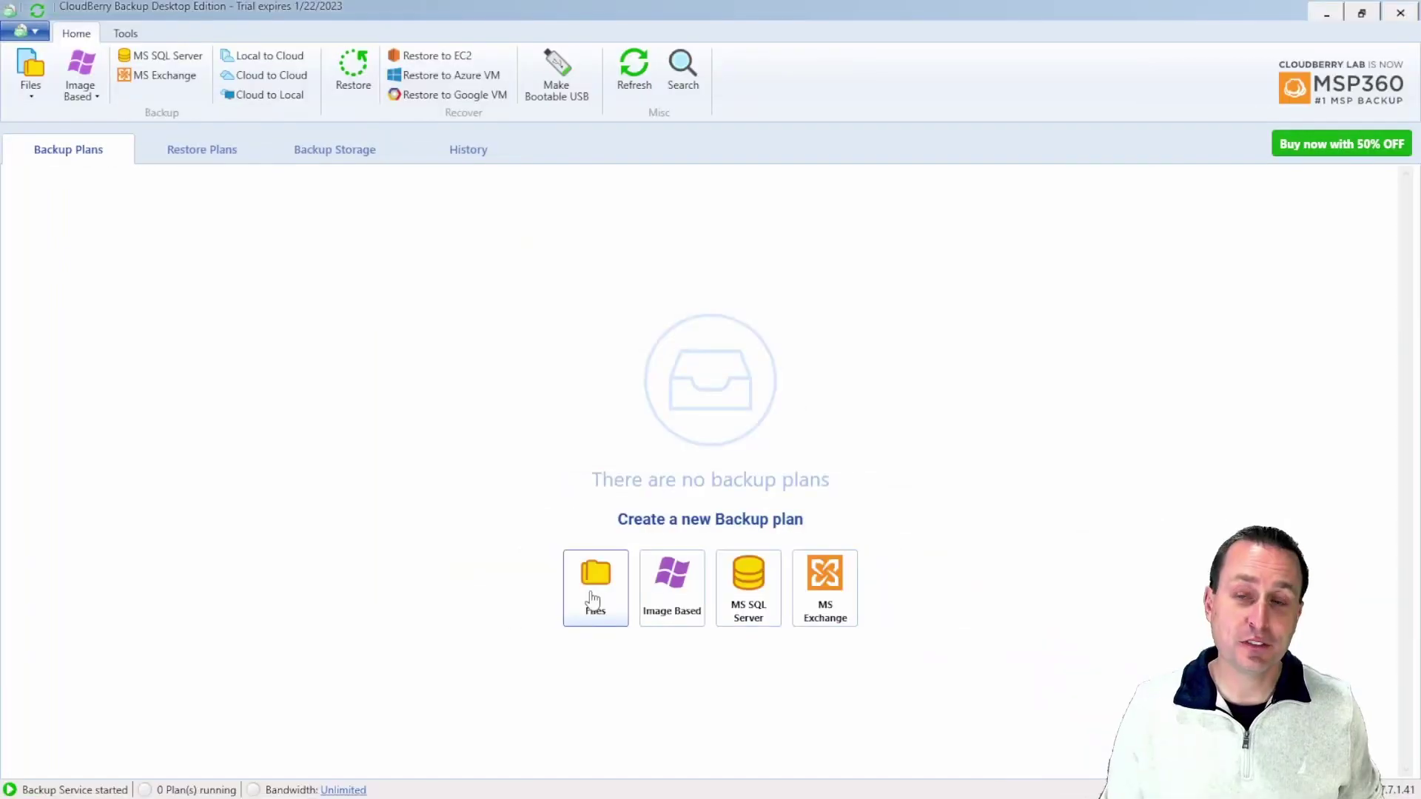
- Start a Files backup plan on the Amazon S3 storage account, keeping the default plan name
click(593, 600)
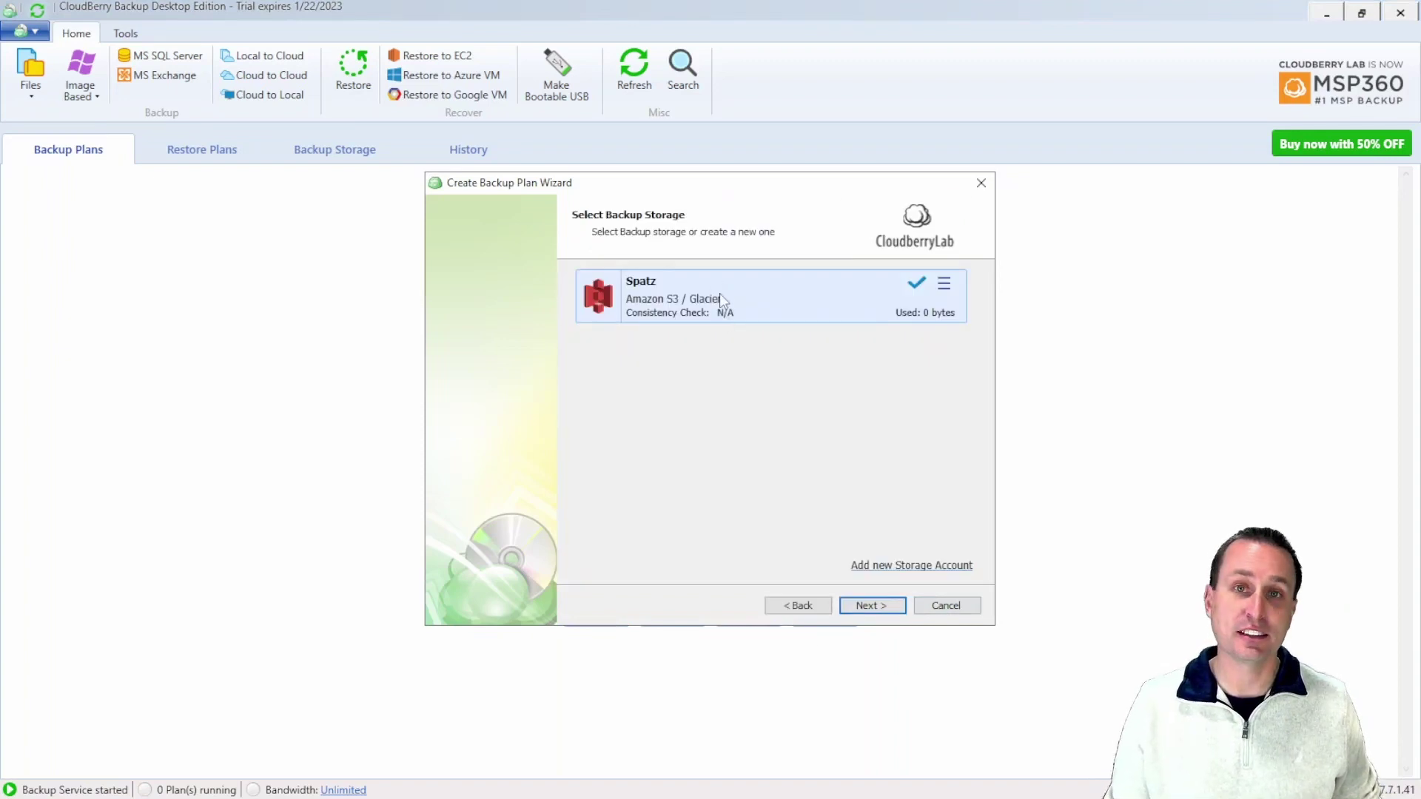
click(943, 285)
click(806, 409)
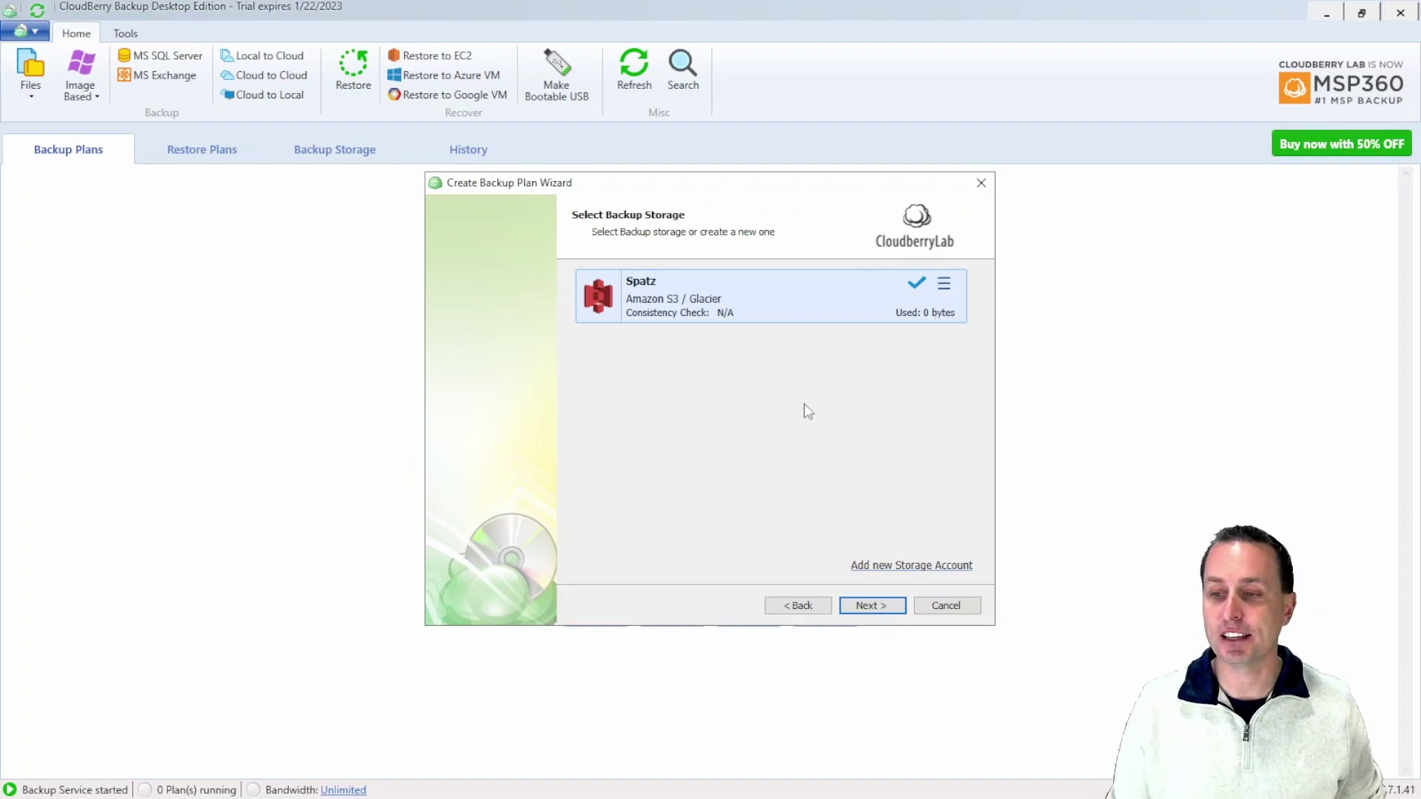
click(864, 605)
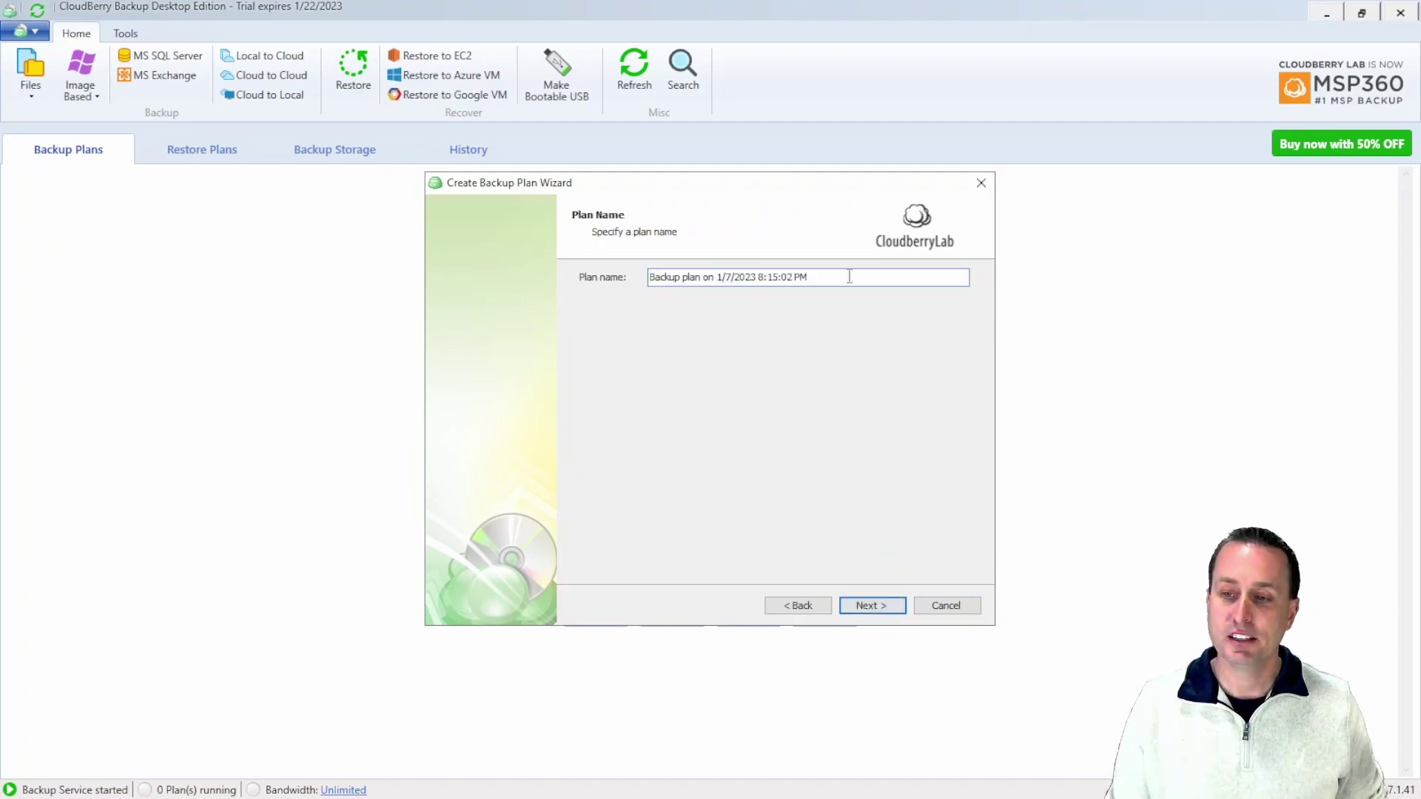
key(ctrl+a)
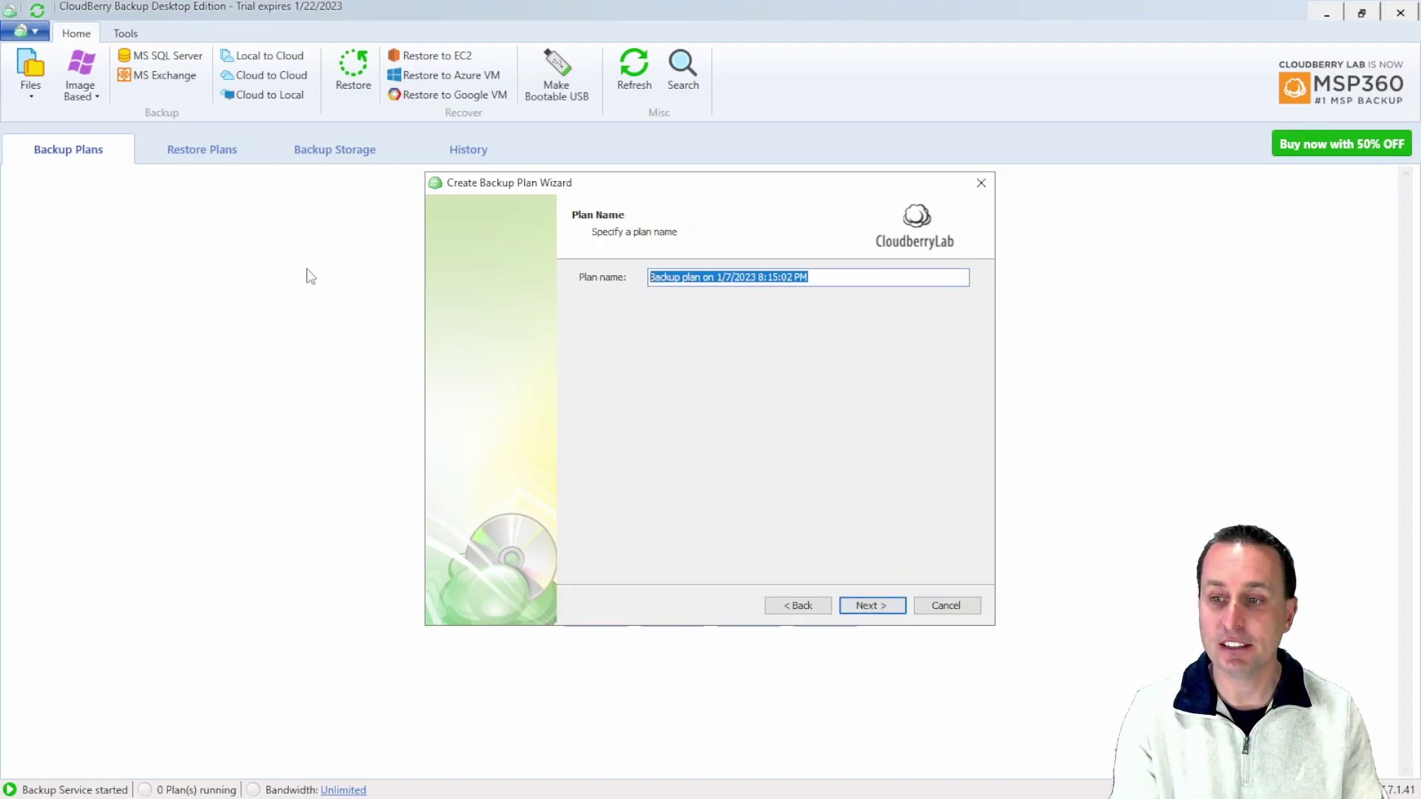
key(Return)
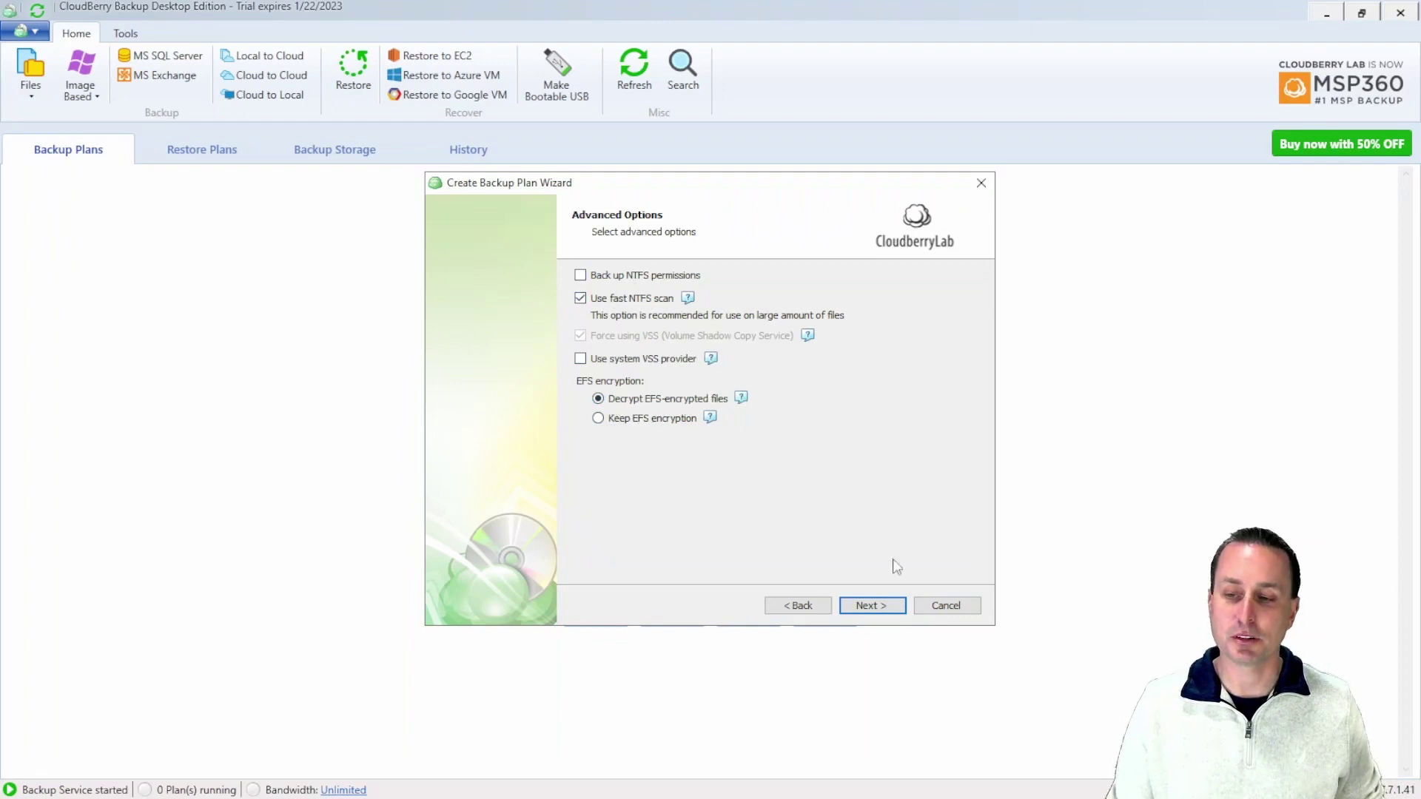
- Choose the backup source folders under C:\Users in the user's home folder
click(875, 606)
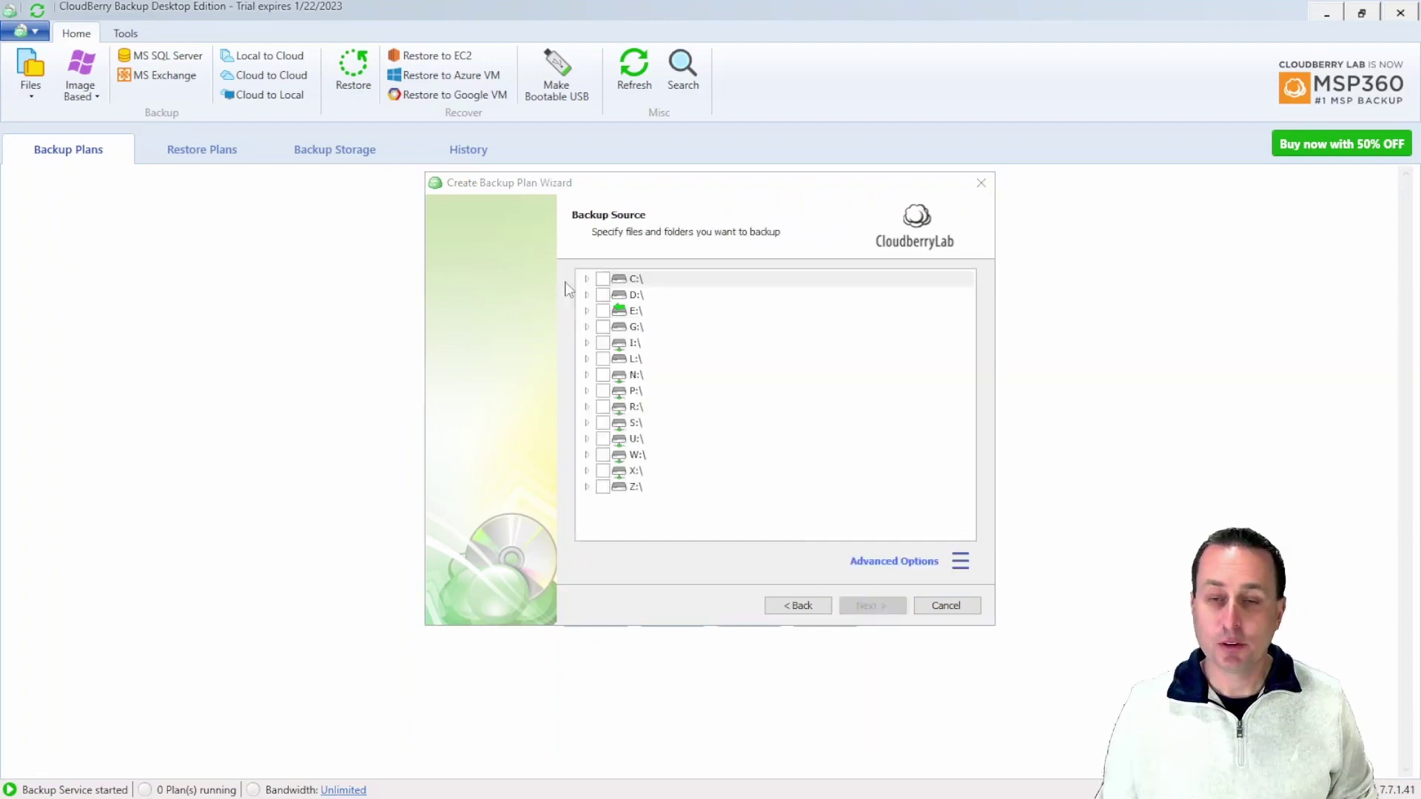
click(587, 279)
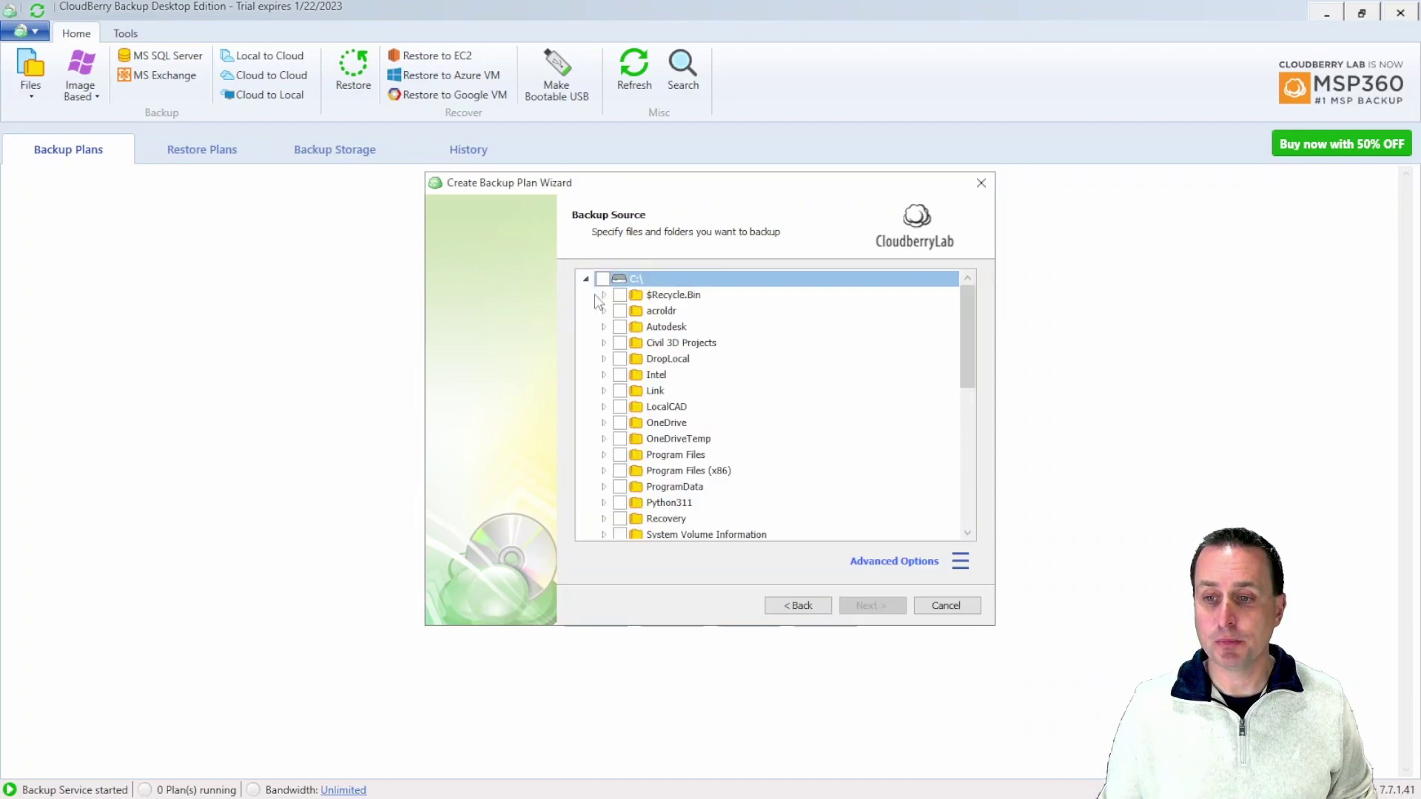
scroll(615, 345, down, 4)
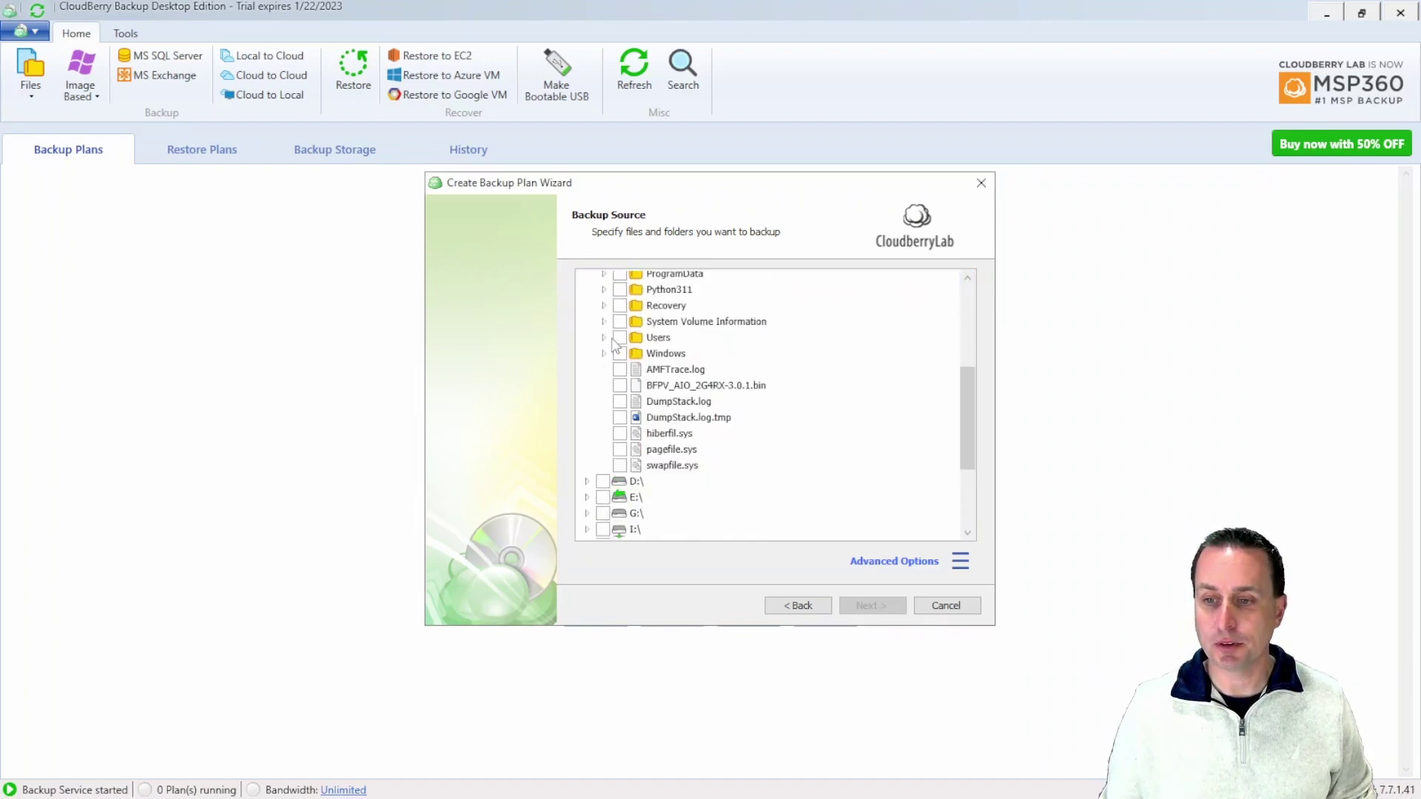
click(604, 337)
click(621, 434)
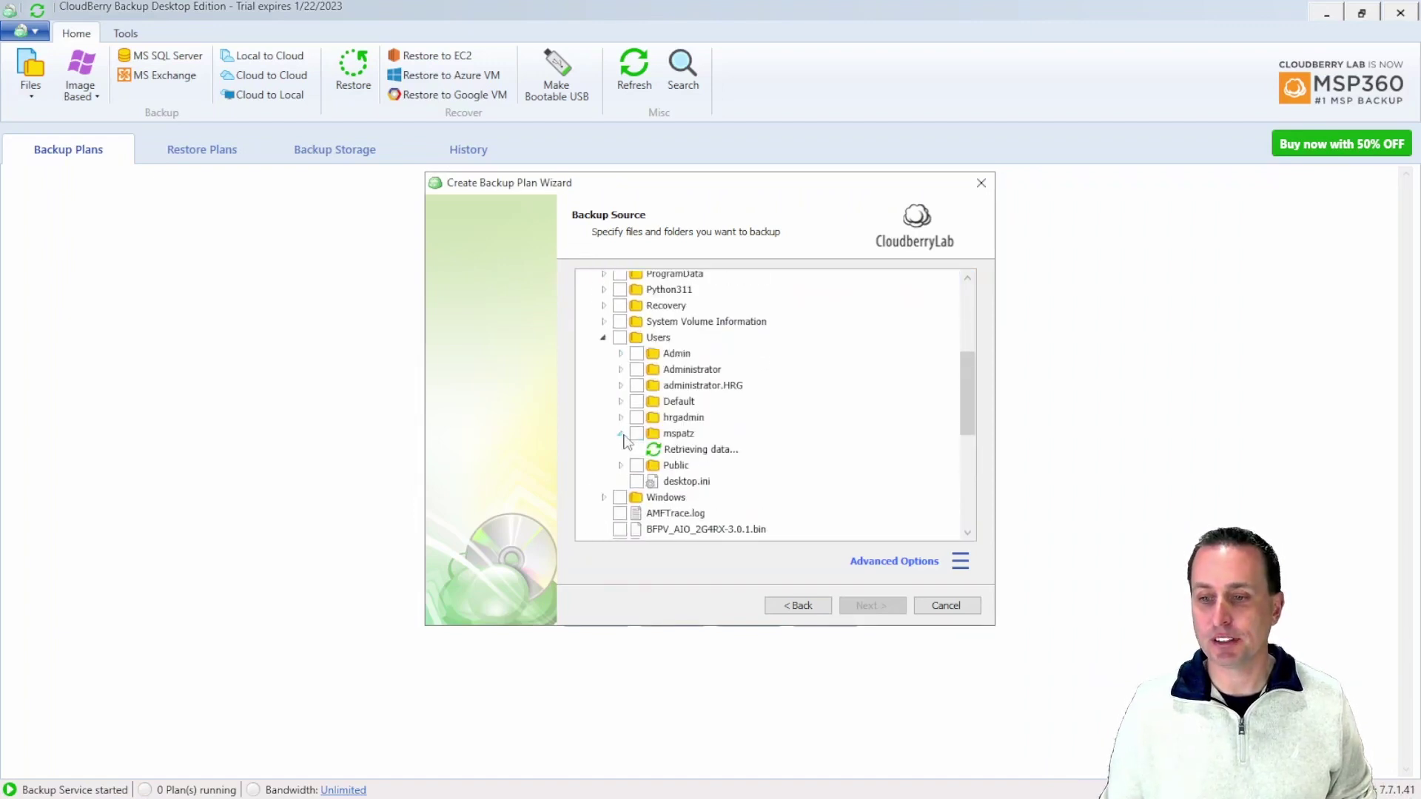
scroll(628, 451, down, 4)
scroll(707, 404, down, 2)
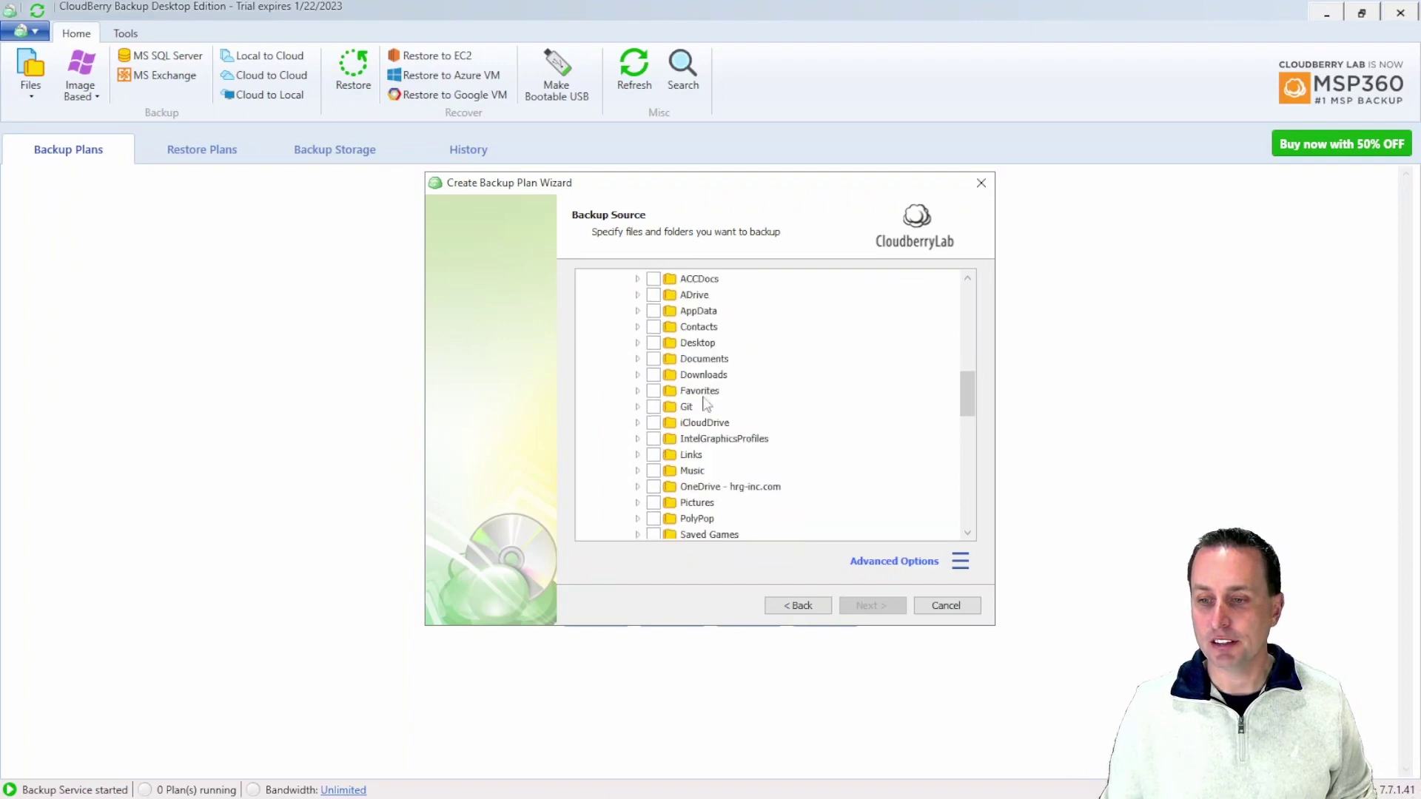
scroll(684, 521, down, 2)
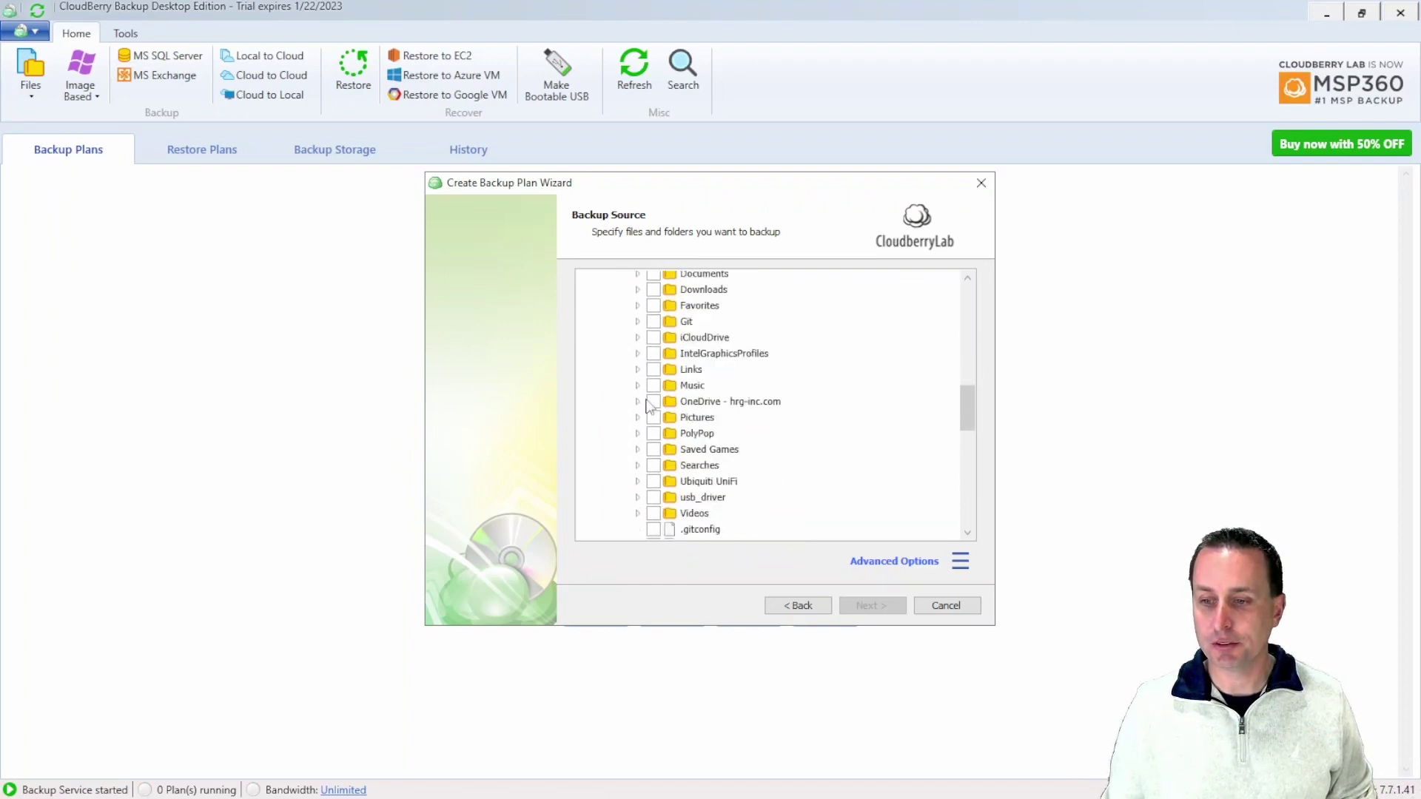
scroll(646, 405, up, 8)
scroll(651, 380, down, 5)
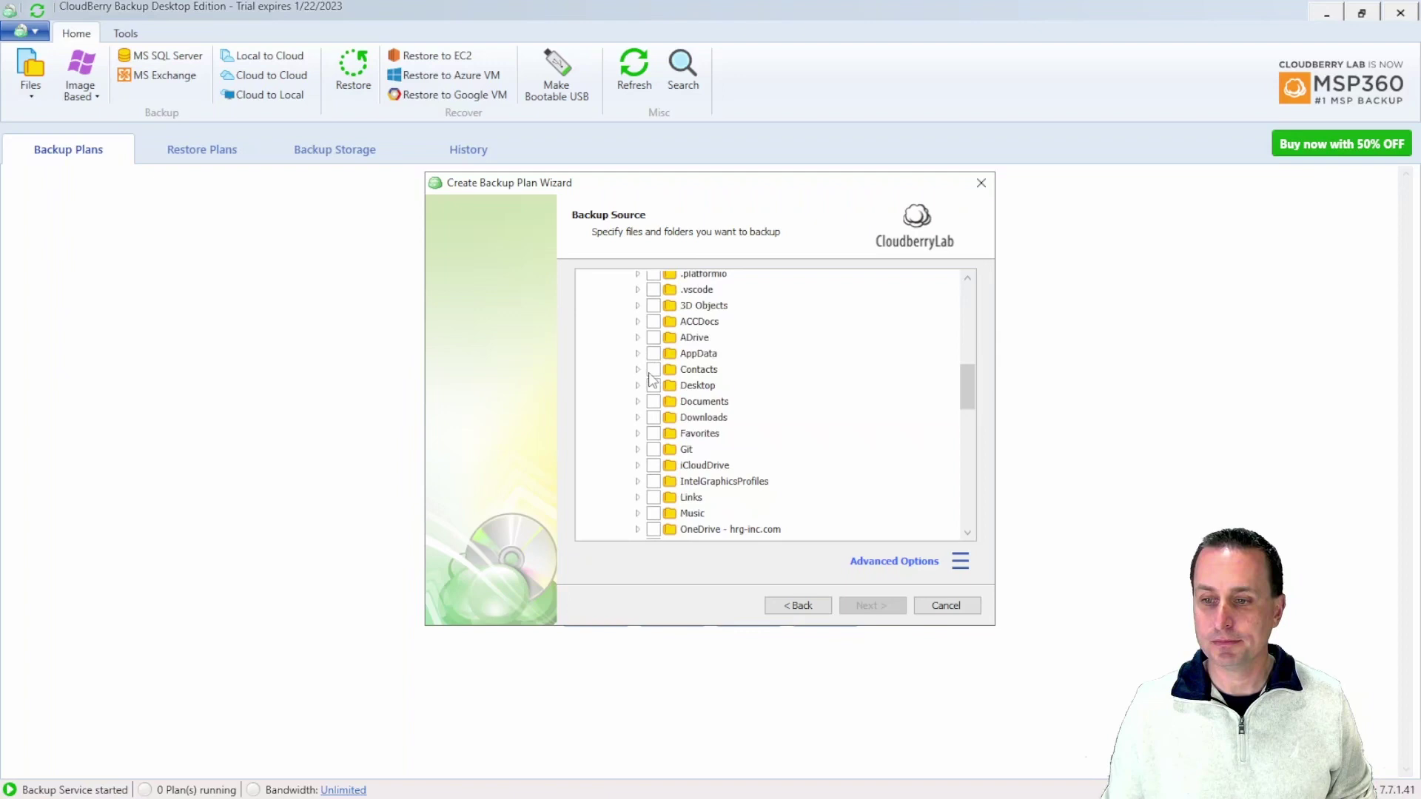
click(877, 605)
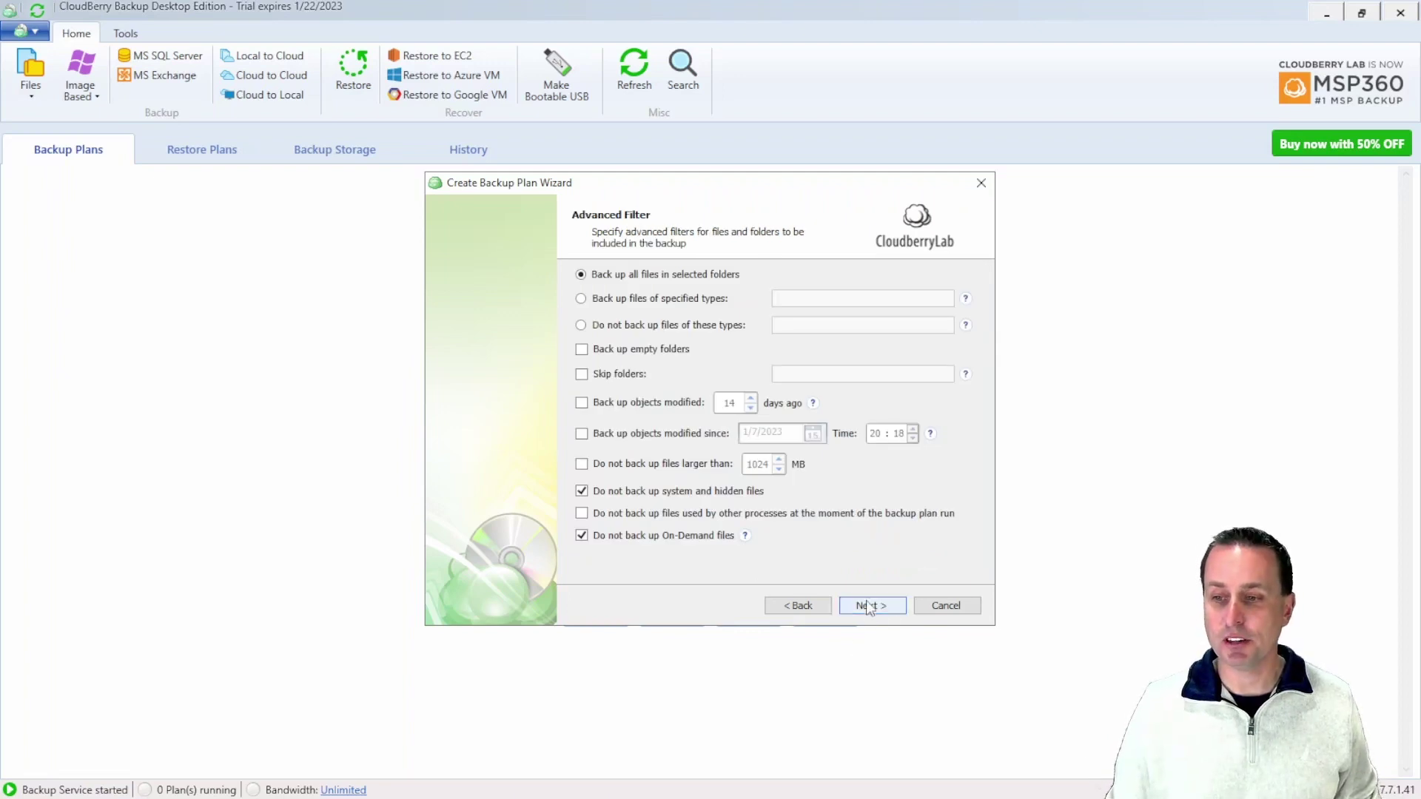
- Keep compression on, turn off AES 256 encryption, and leave server-side encryption off
click(867, 605)
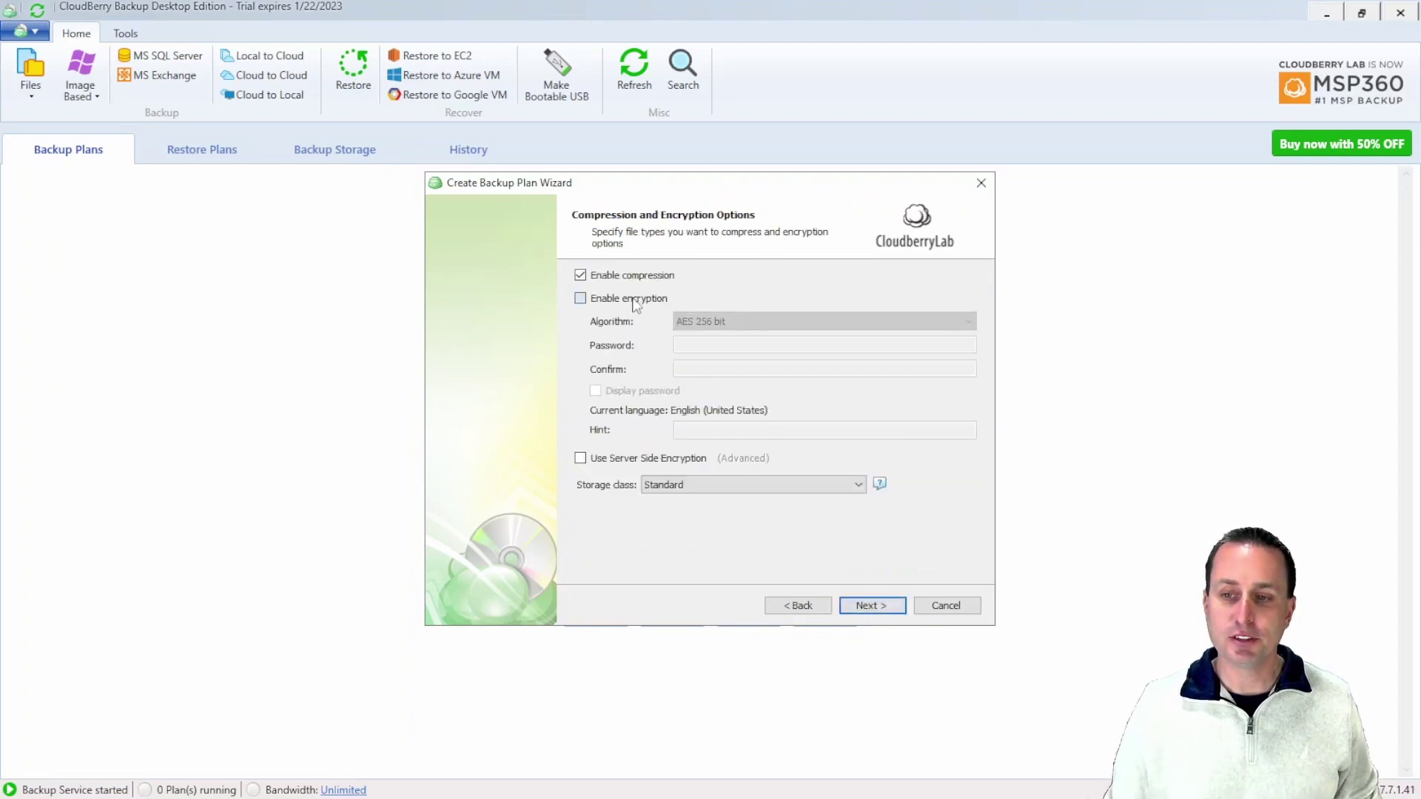
click(634, 302)
click(758, 323)
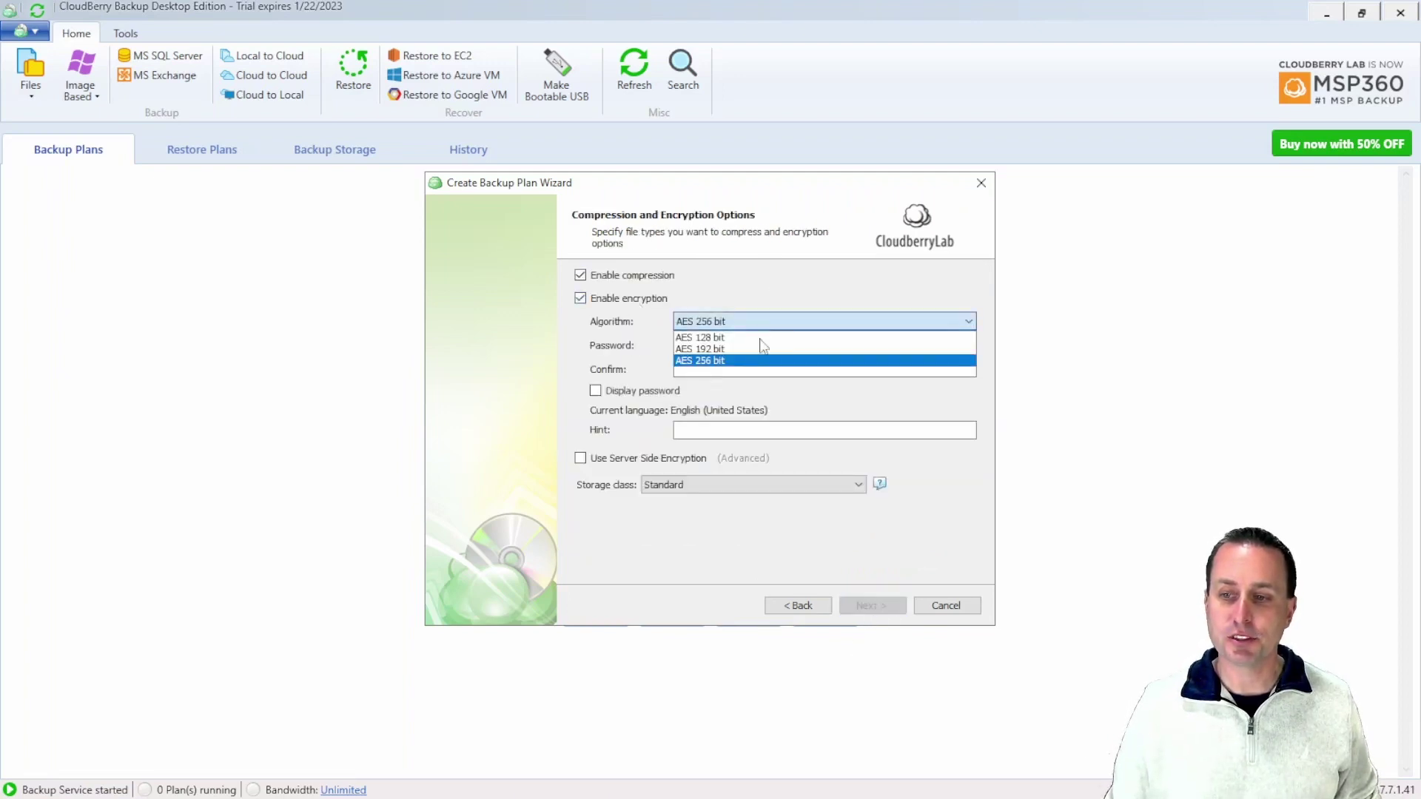
click(705, 362)
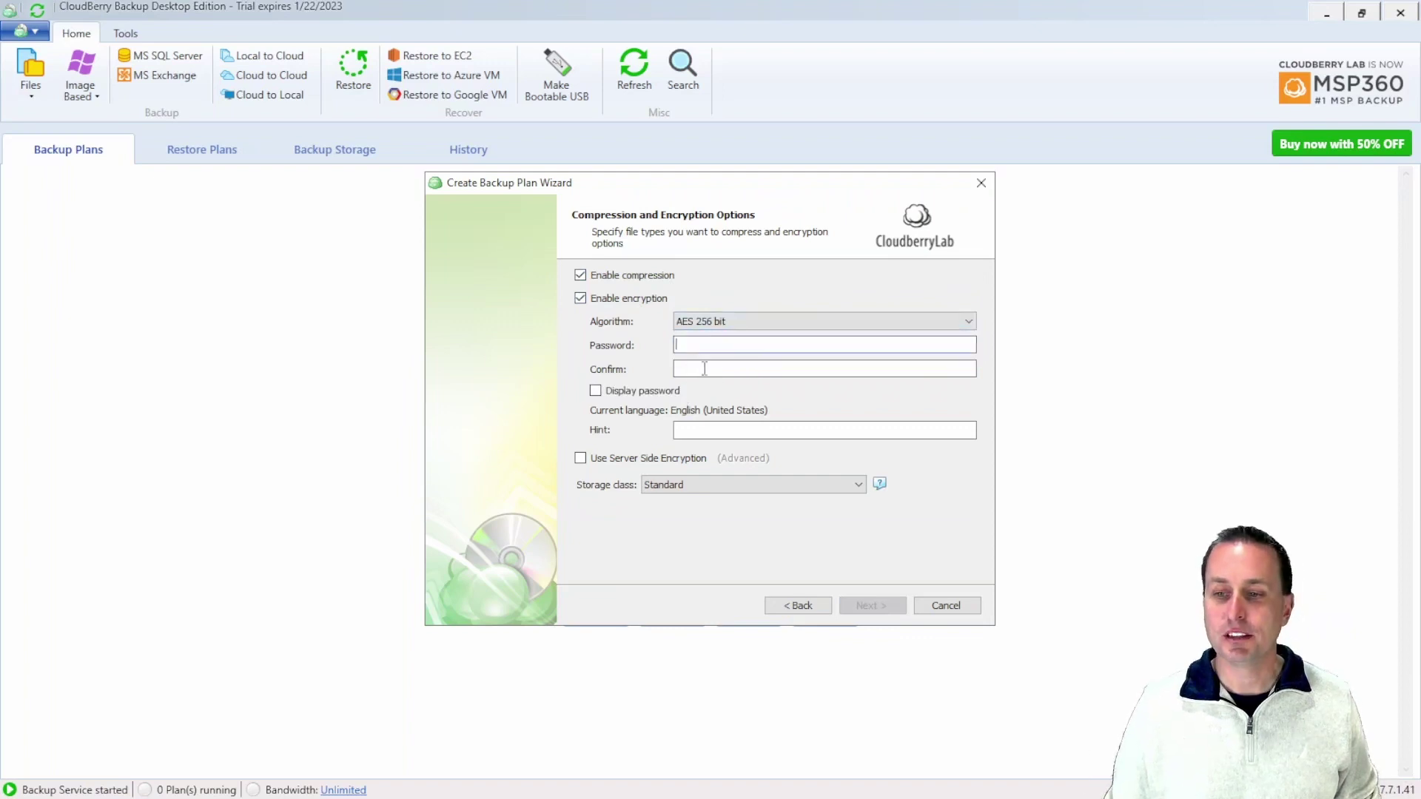
click(706, 370)
click(717, 346)
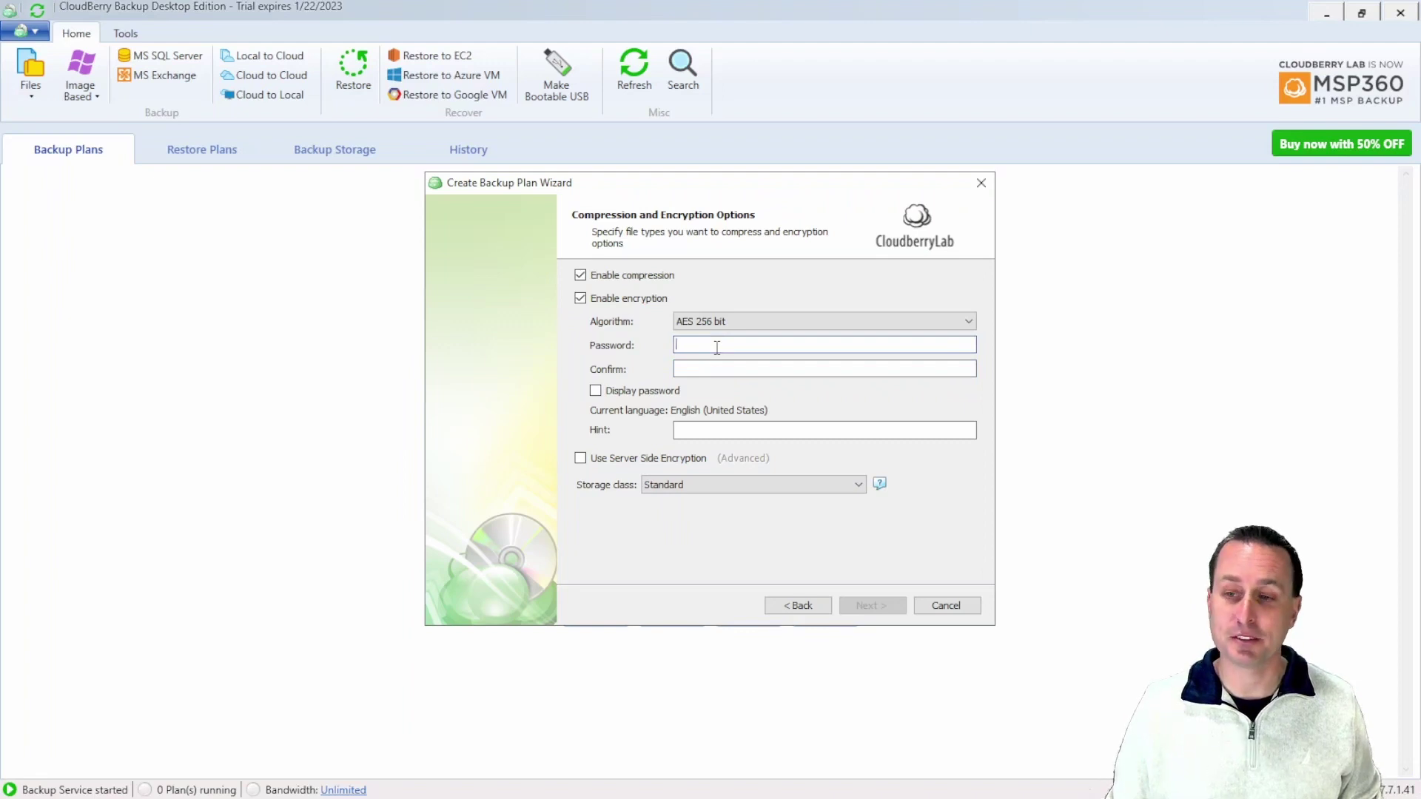
click(717, 369)
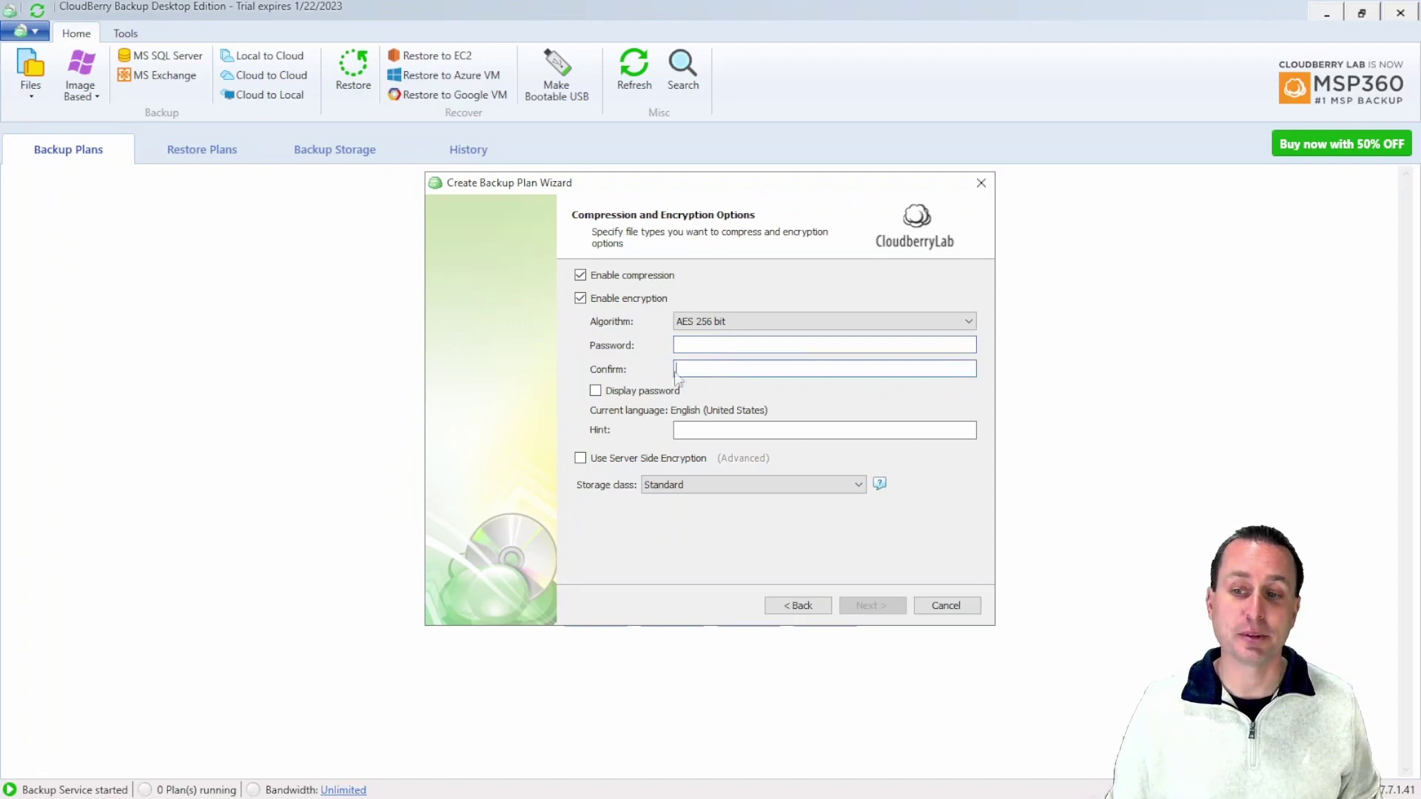
click(580, 298)
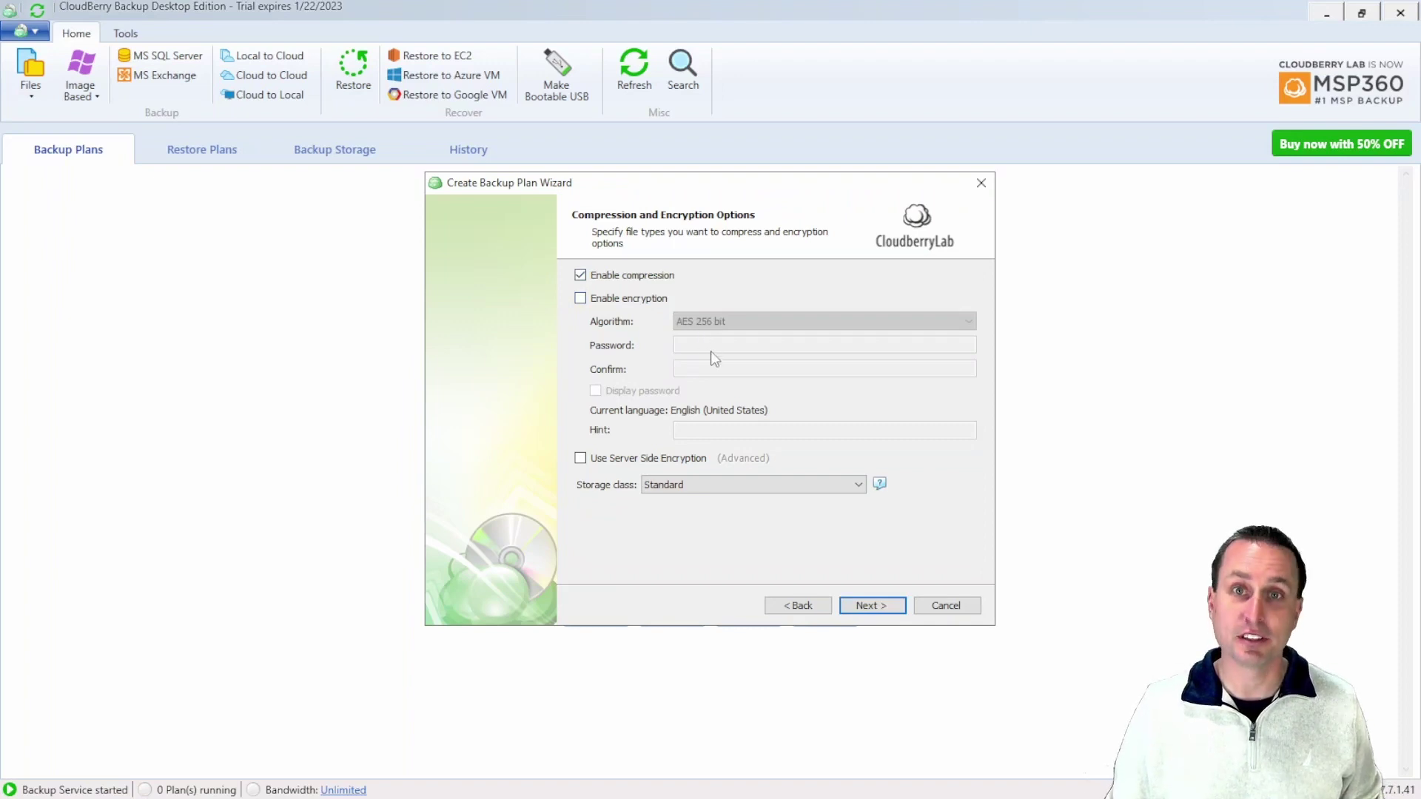
click(651, 459)
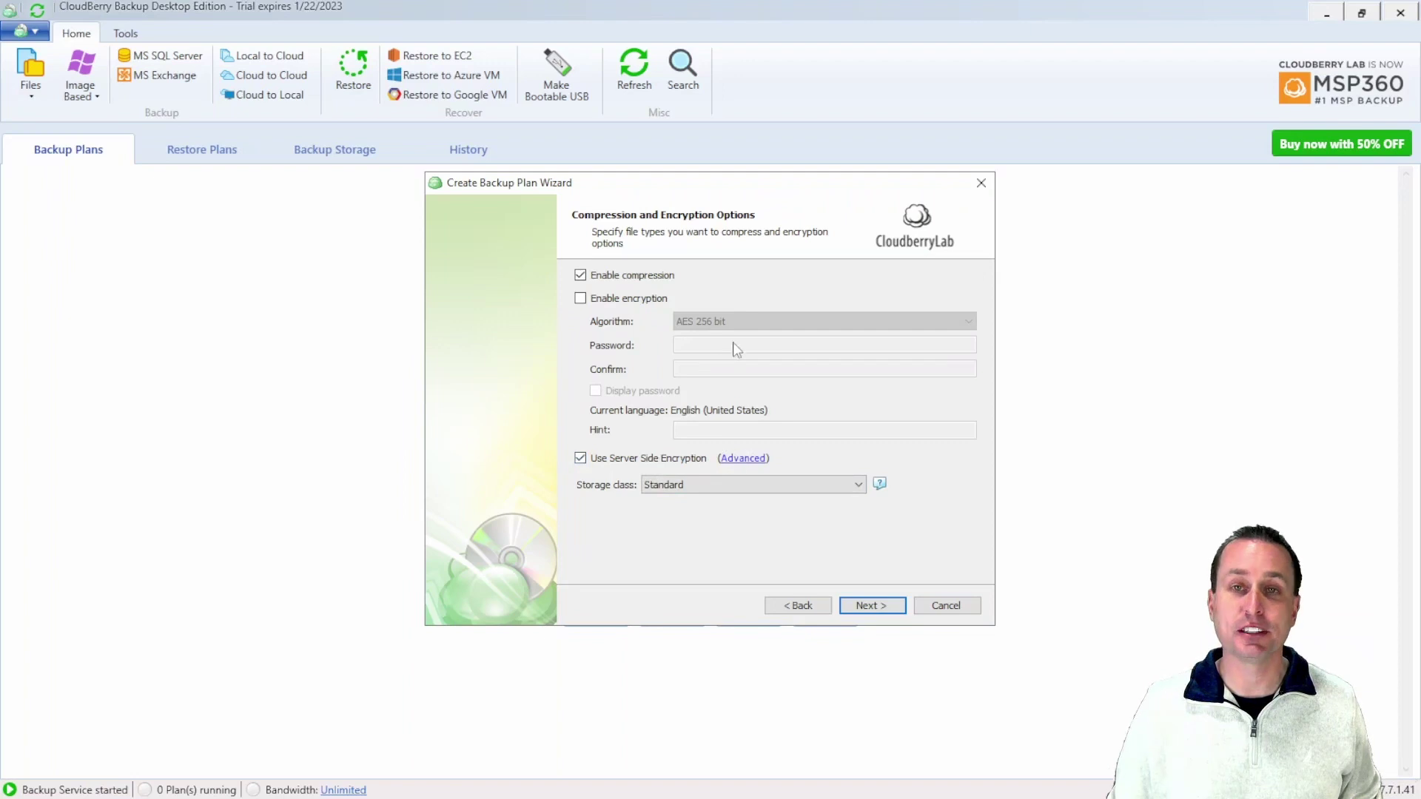
click(646, 461)
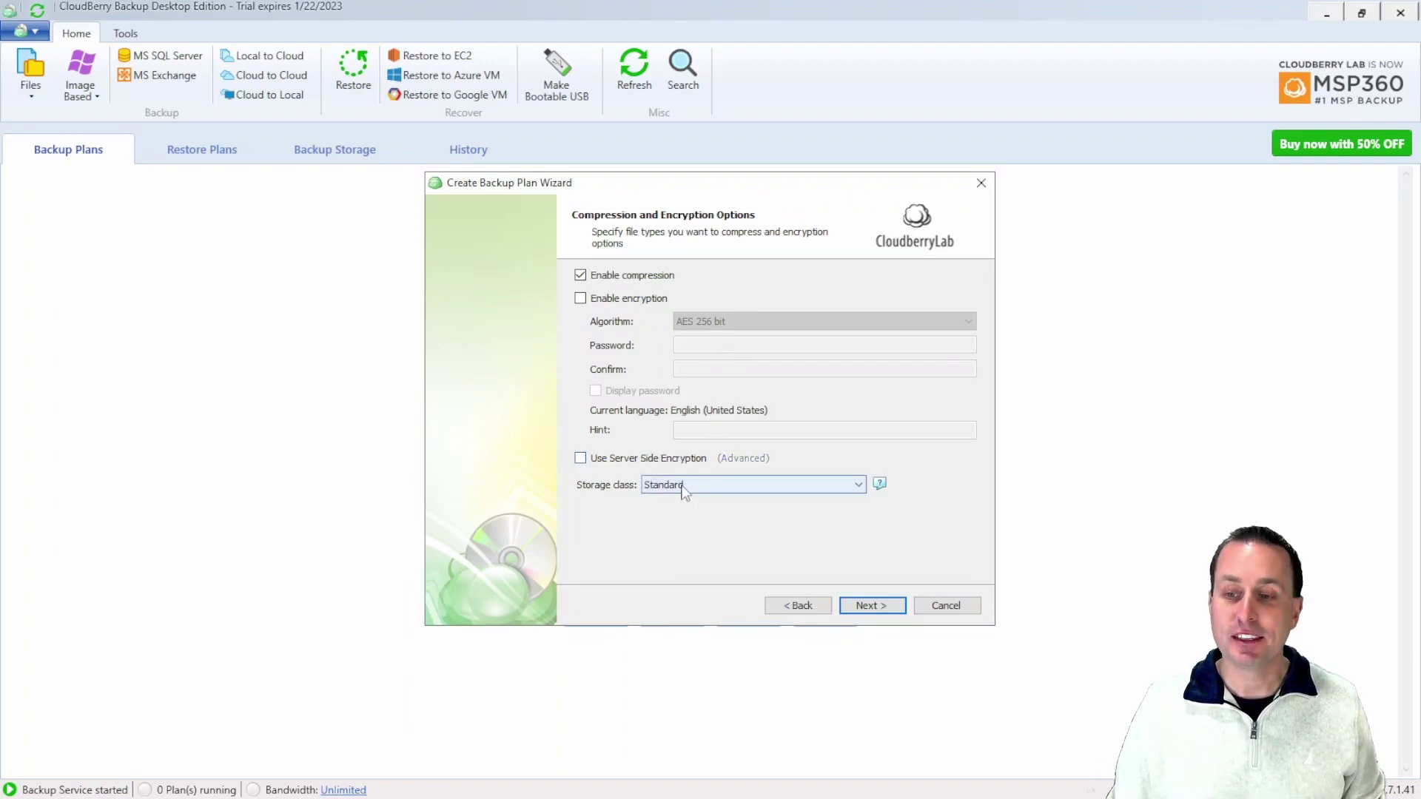
- Select Glacier Deep Archive in the Storage class list in place of Standard
click(685, 486)
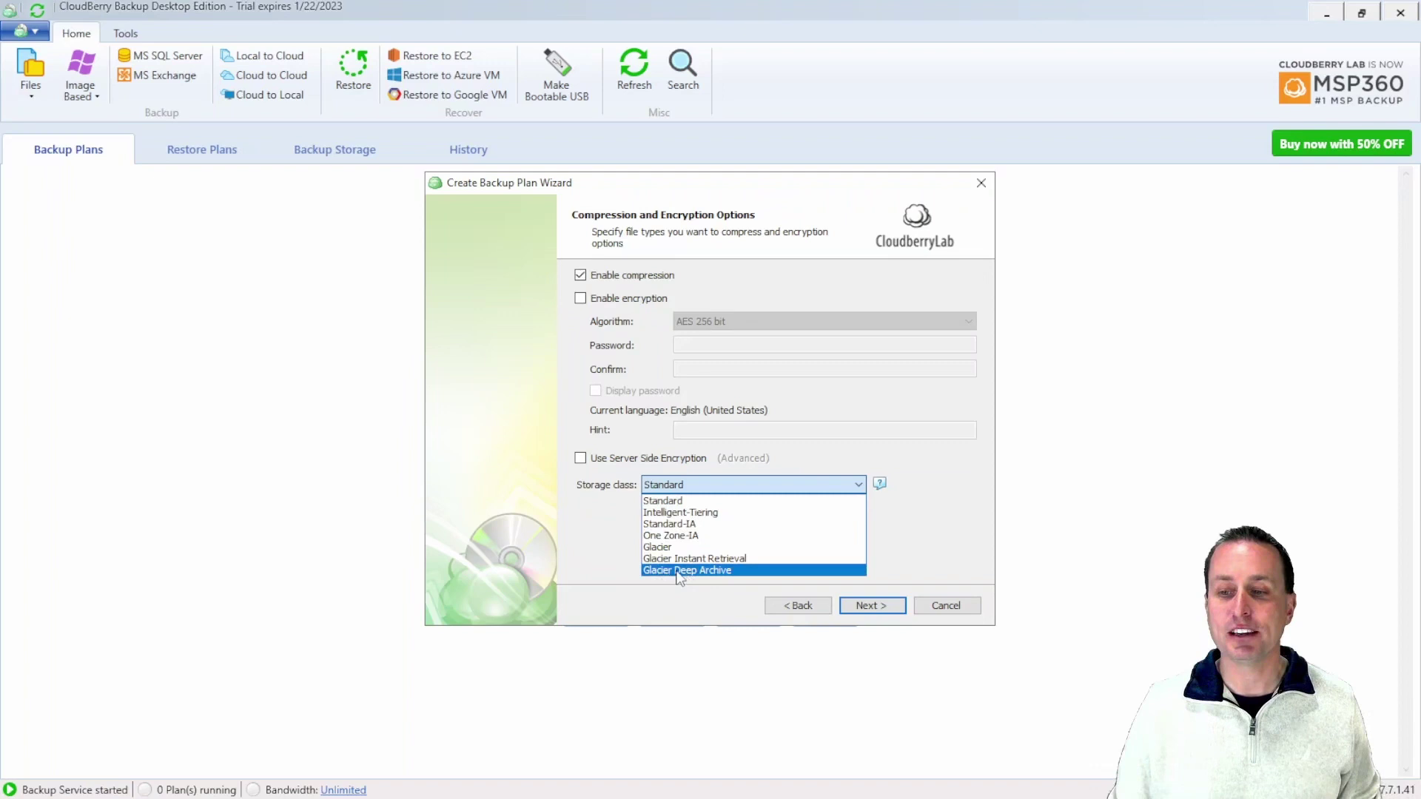
click(598, 495)
click(660, 487)
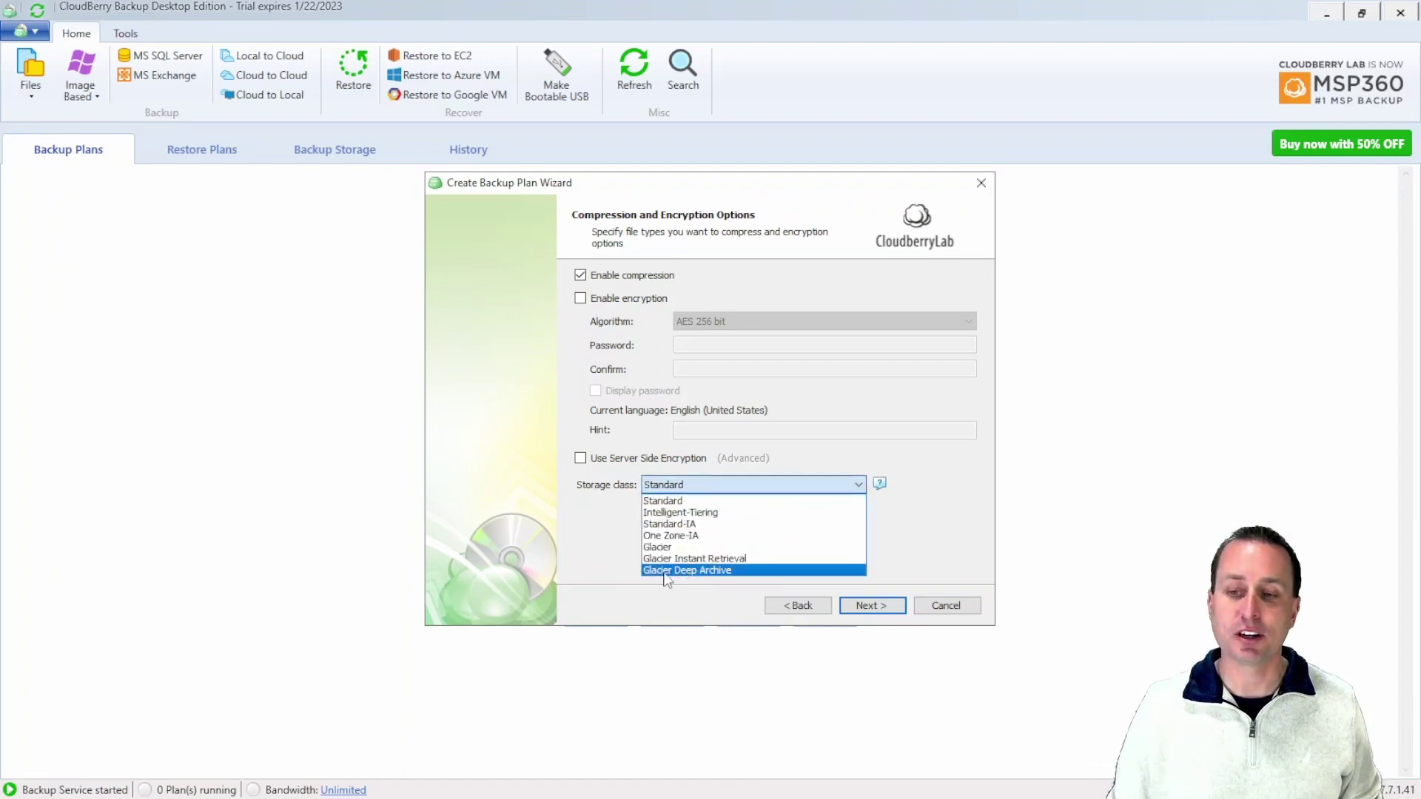
click(667, 571)
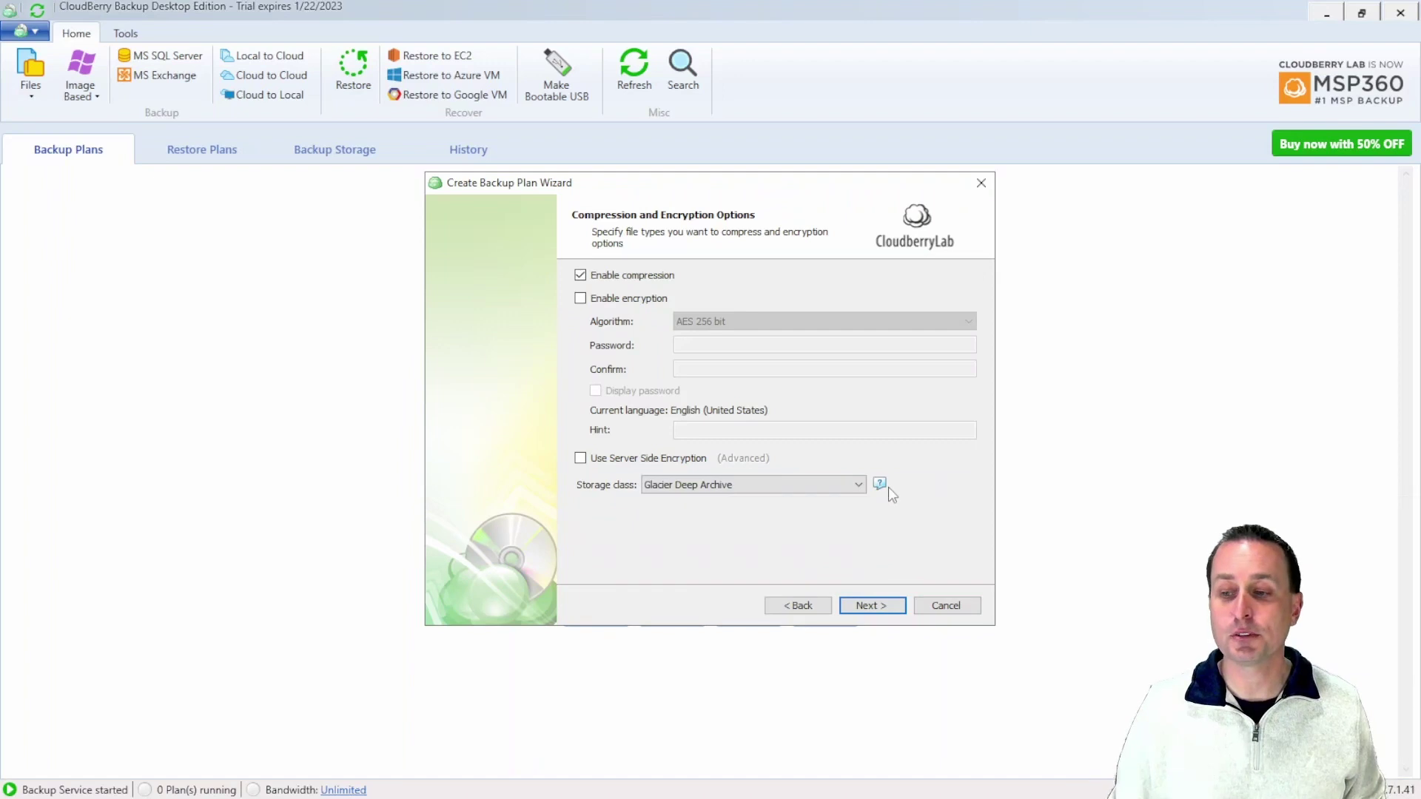
mouse_move(884, 489)
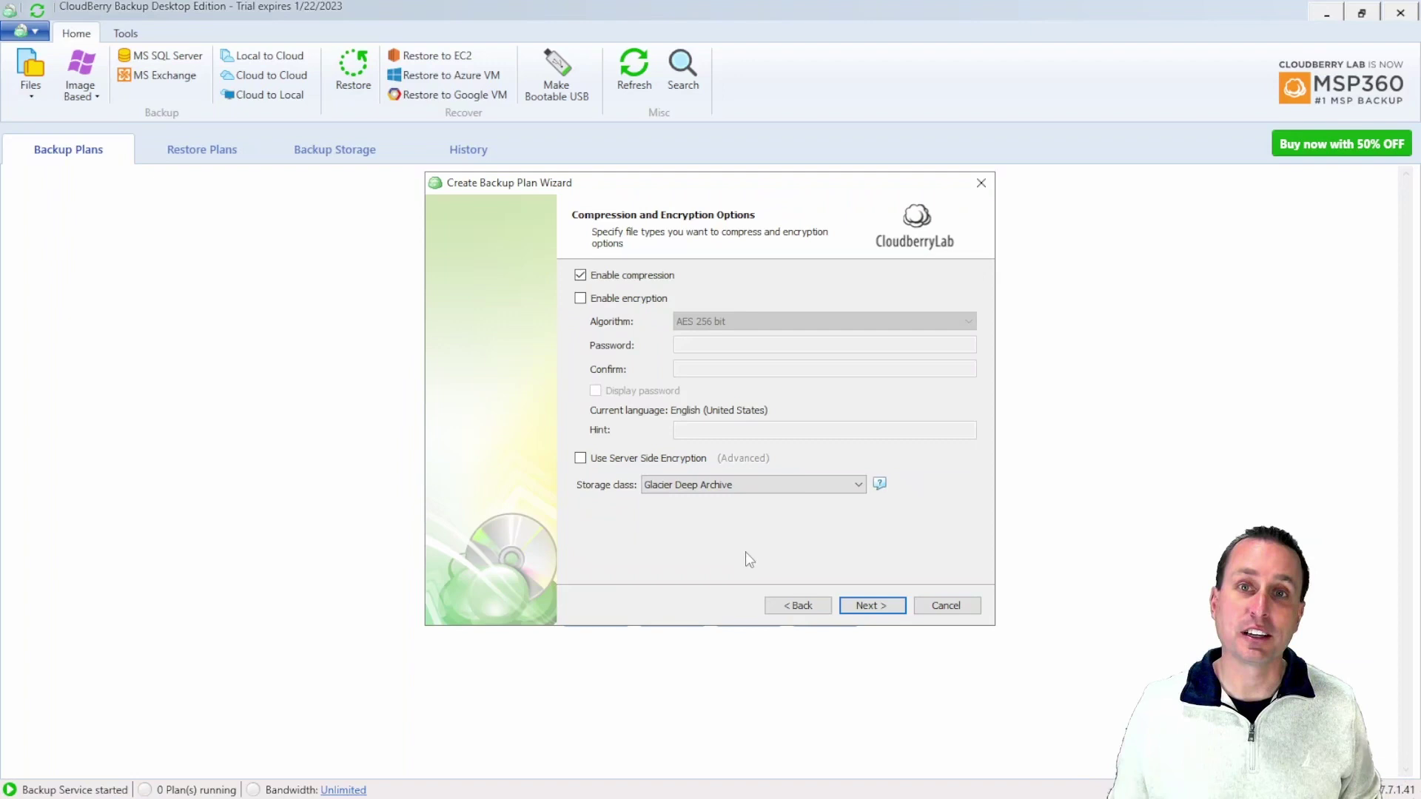
- Keep Glacier Deep Archive as the storage class and accept the long-term storage warning
click(812, 485)
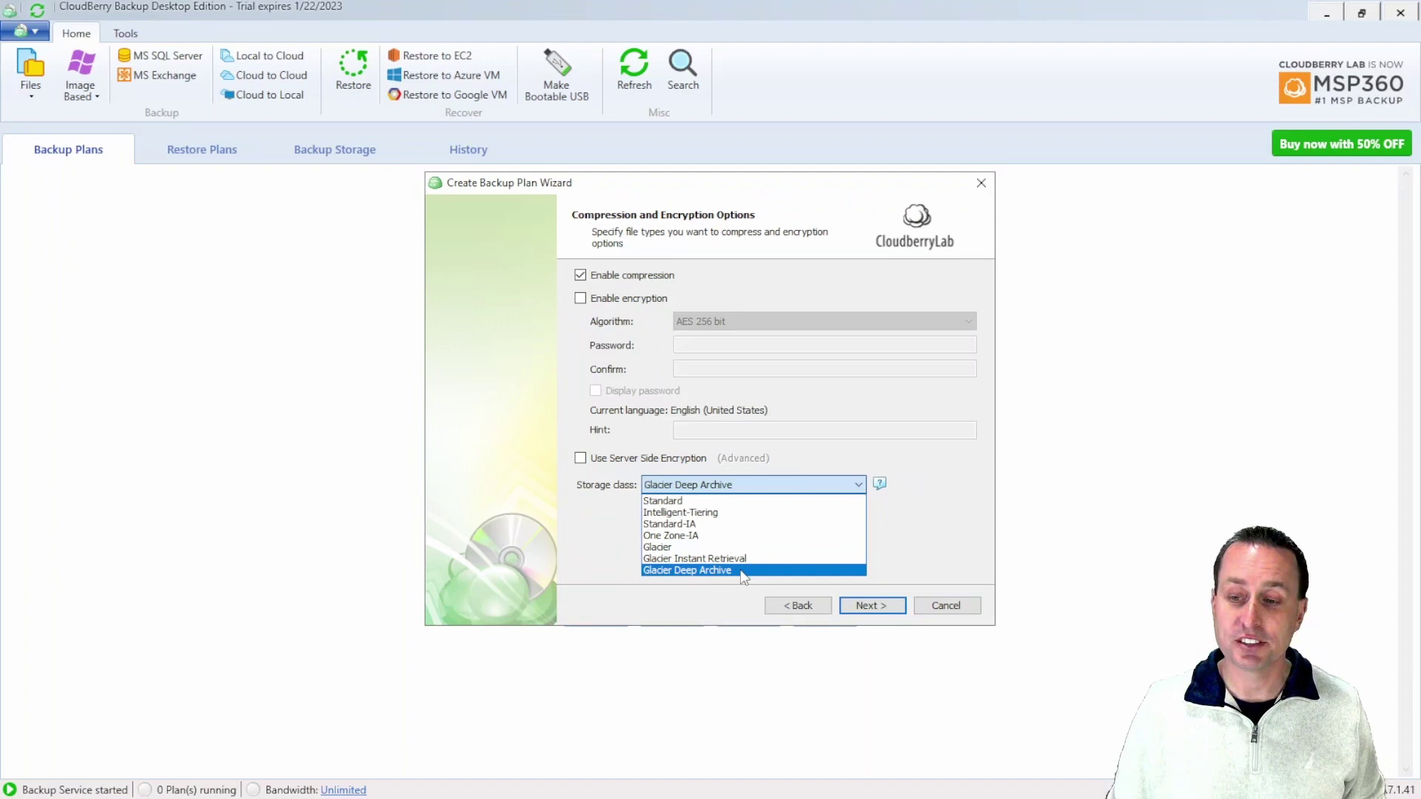
click(741, 571)
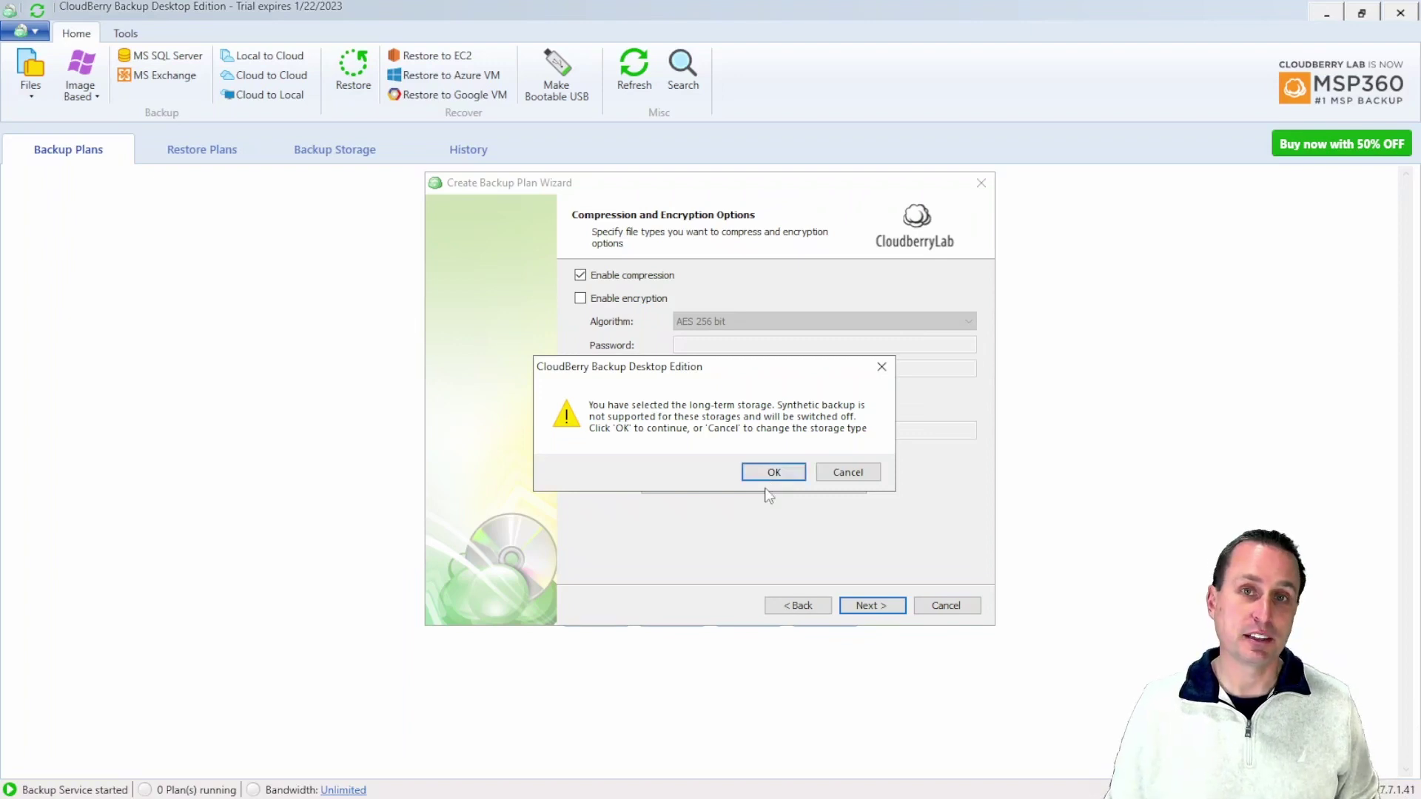
click(773, 472)
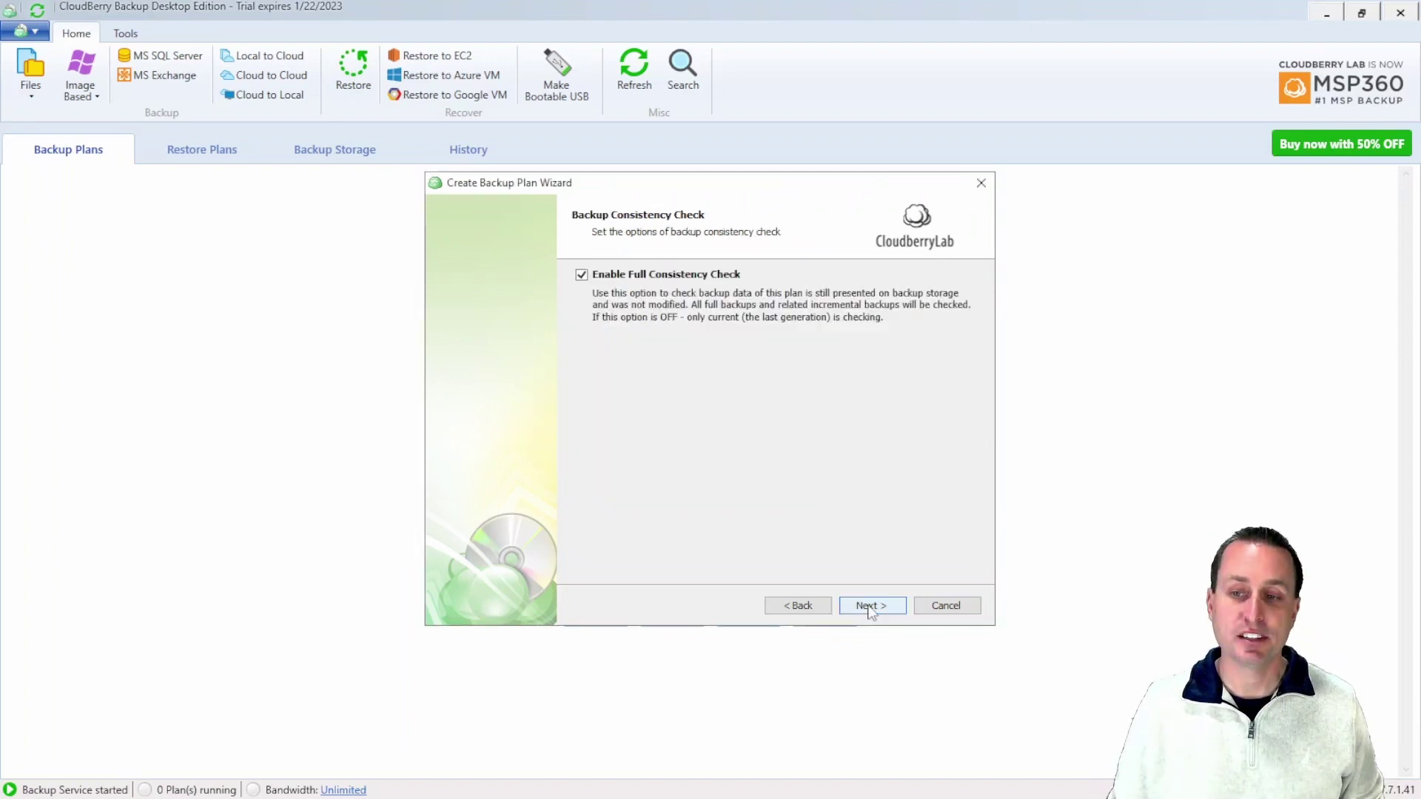
- Give the plan a recurring schedule with the Daily schedule type
click(870, 606)
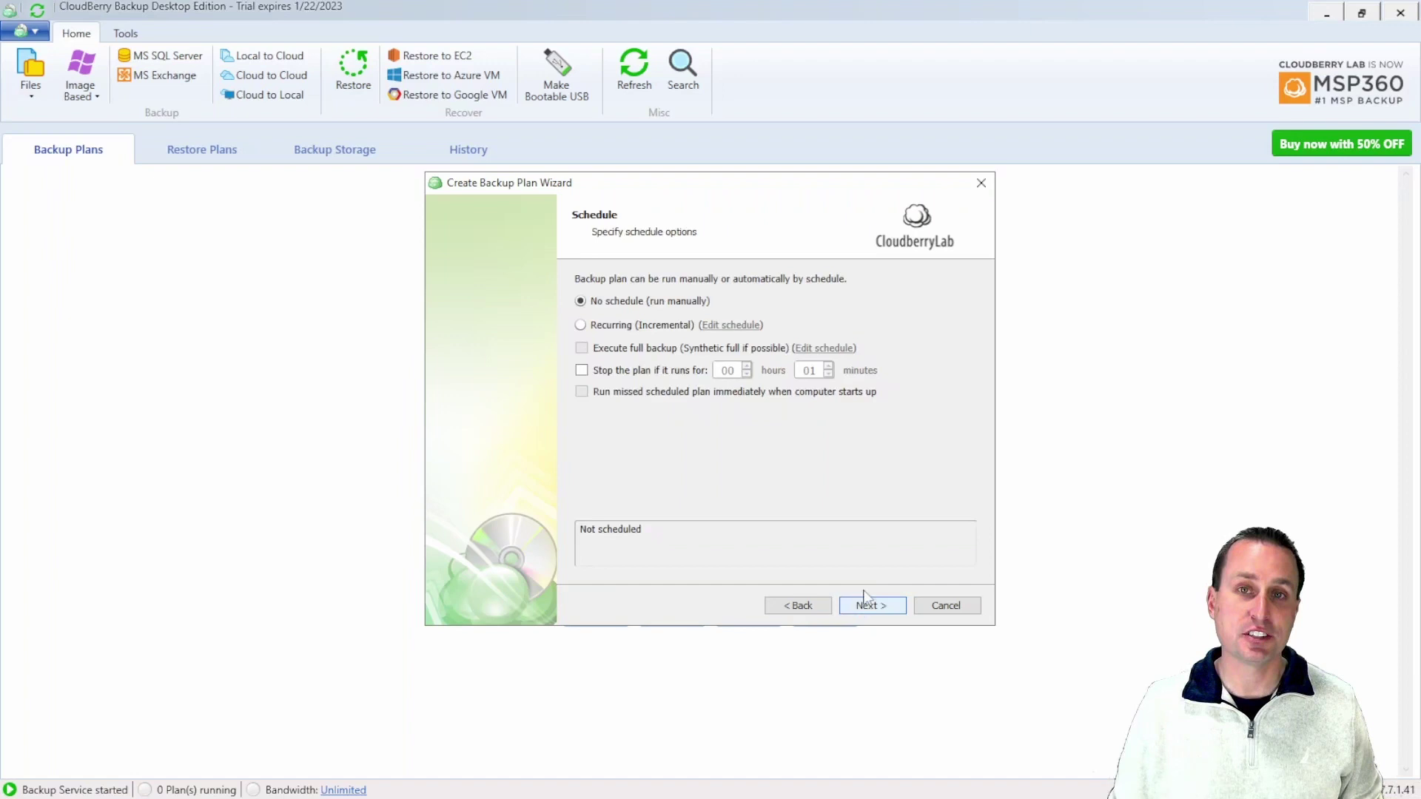
click(687, 328)
click(635, 314)
click(633, 317)
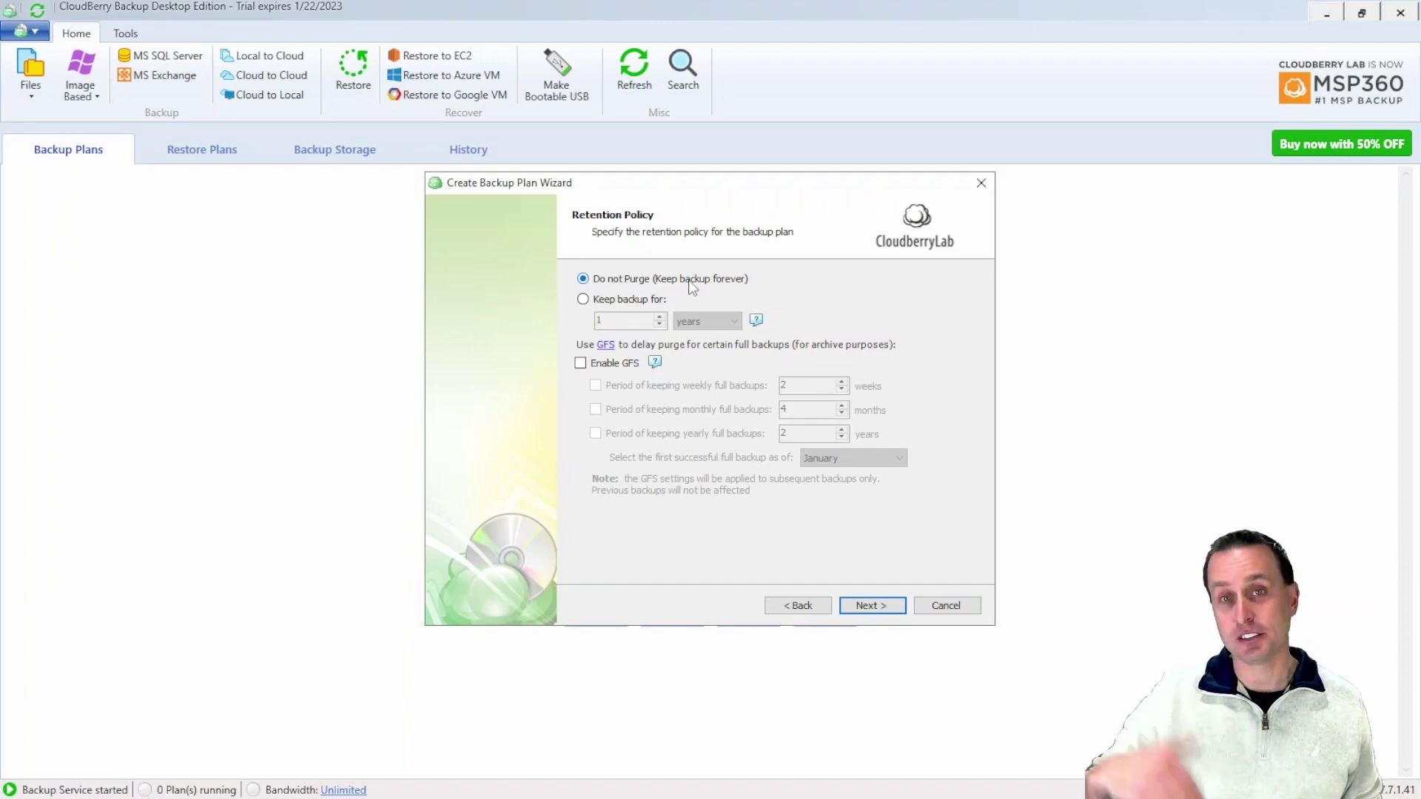
- Set the retention policy to keep backups for 1 year
click(583, 298)
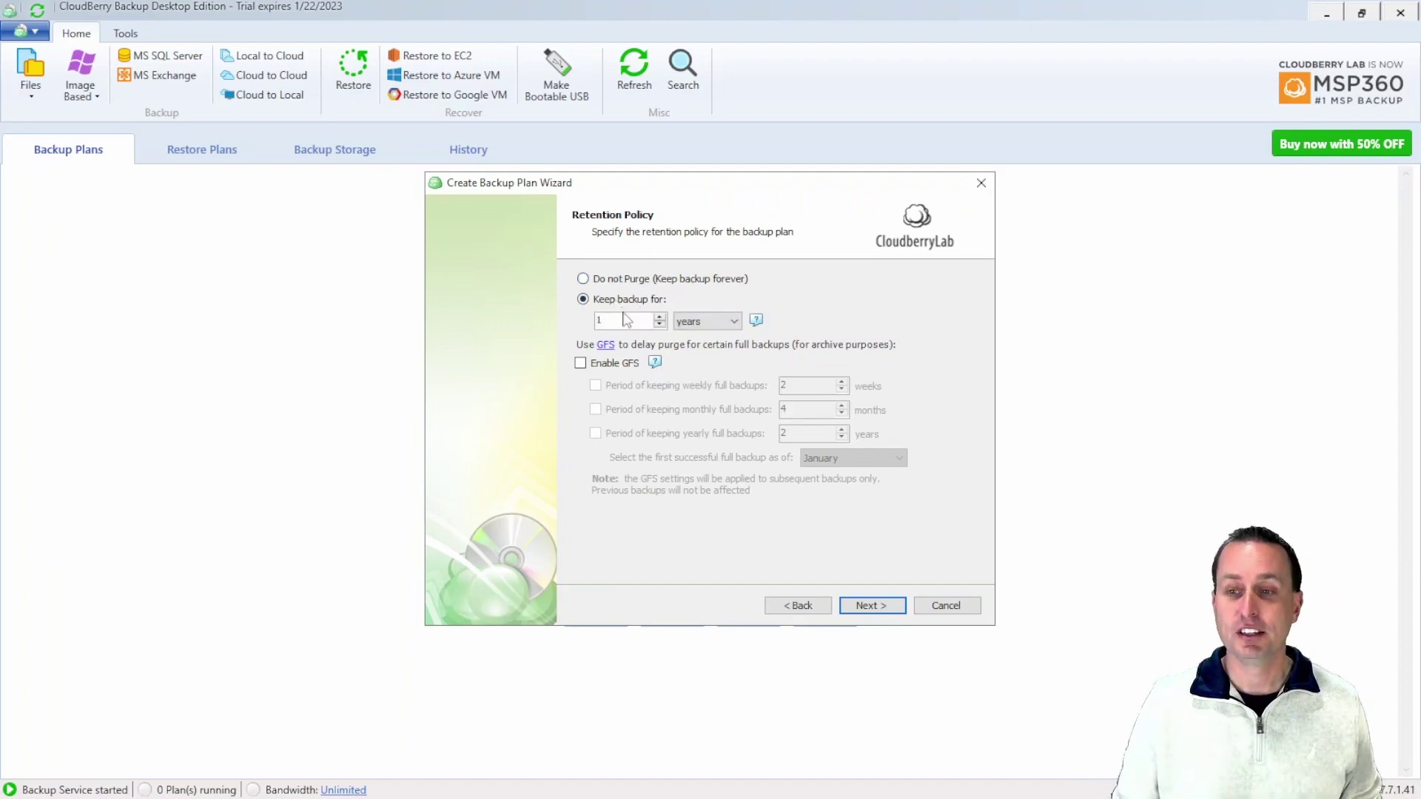
click(707, 321)
click(665, 445)
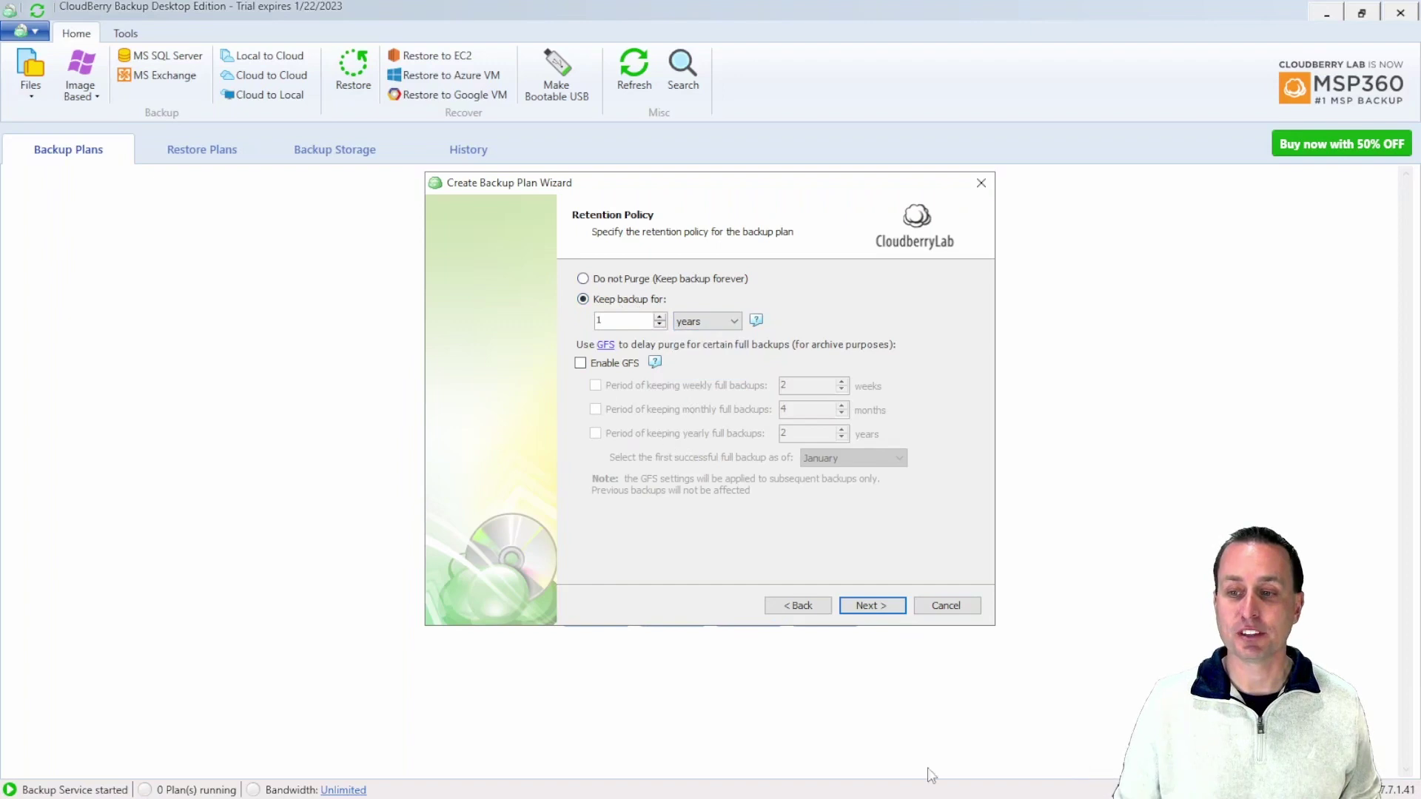
- Skip pre/post backup actions and turn off the plan's notification email
click(869, 606)
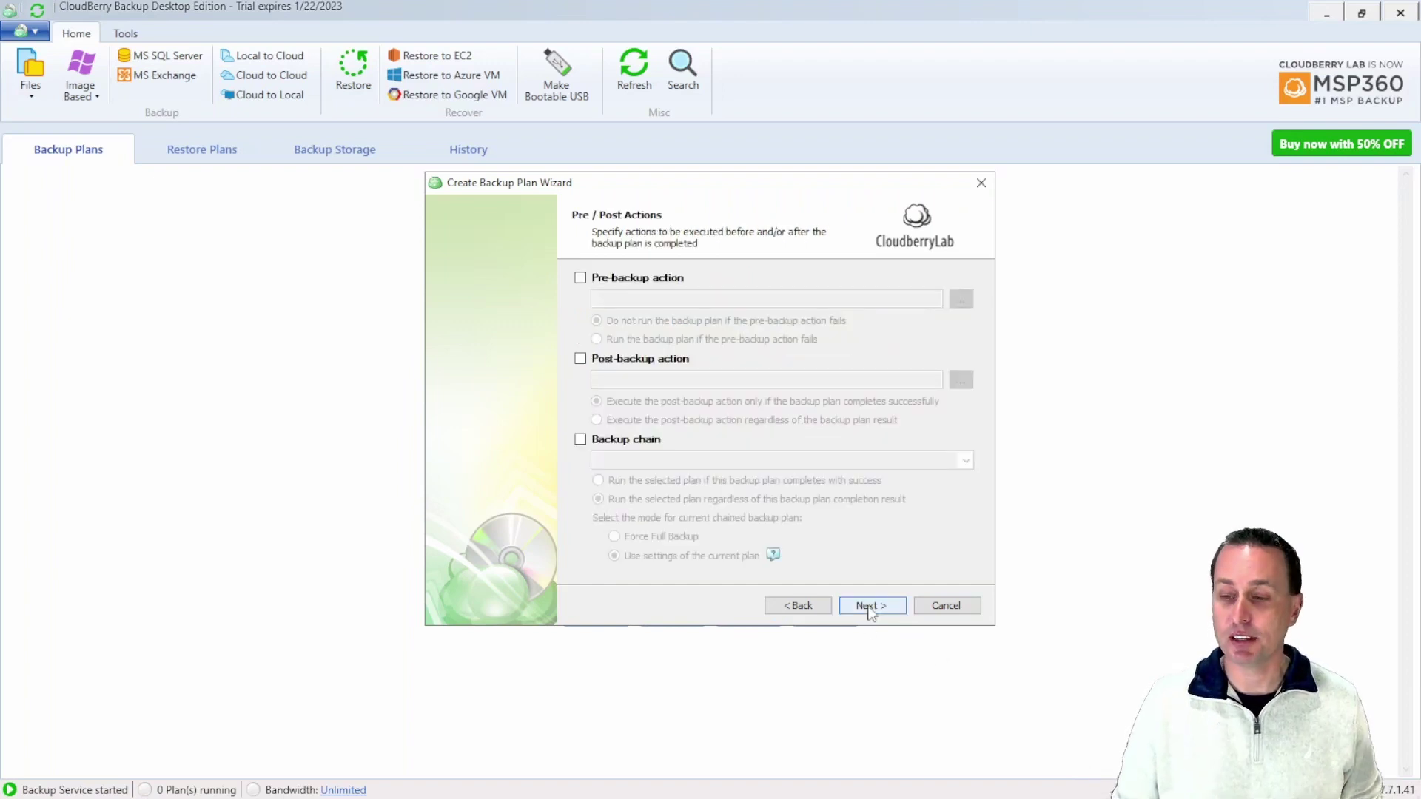
click(870, 607)
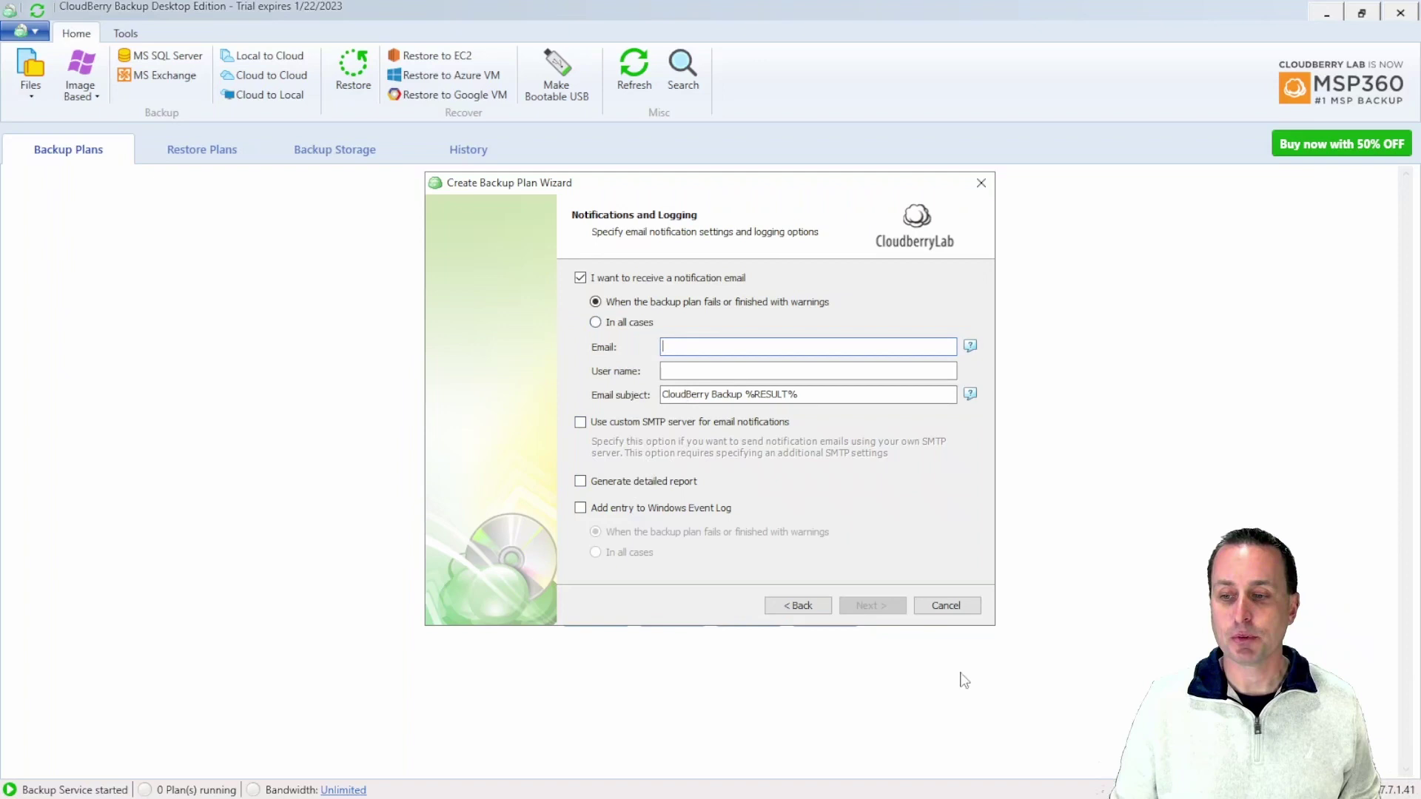
text(spatzen)
click(655, 279)
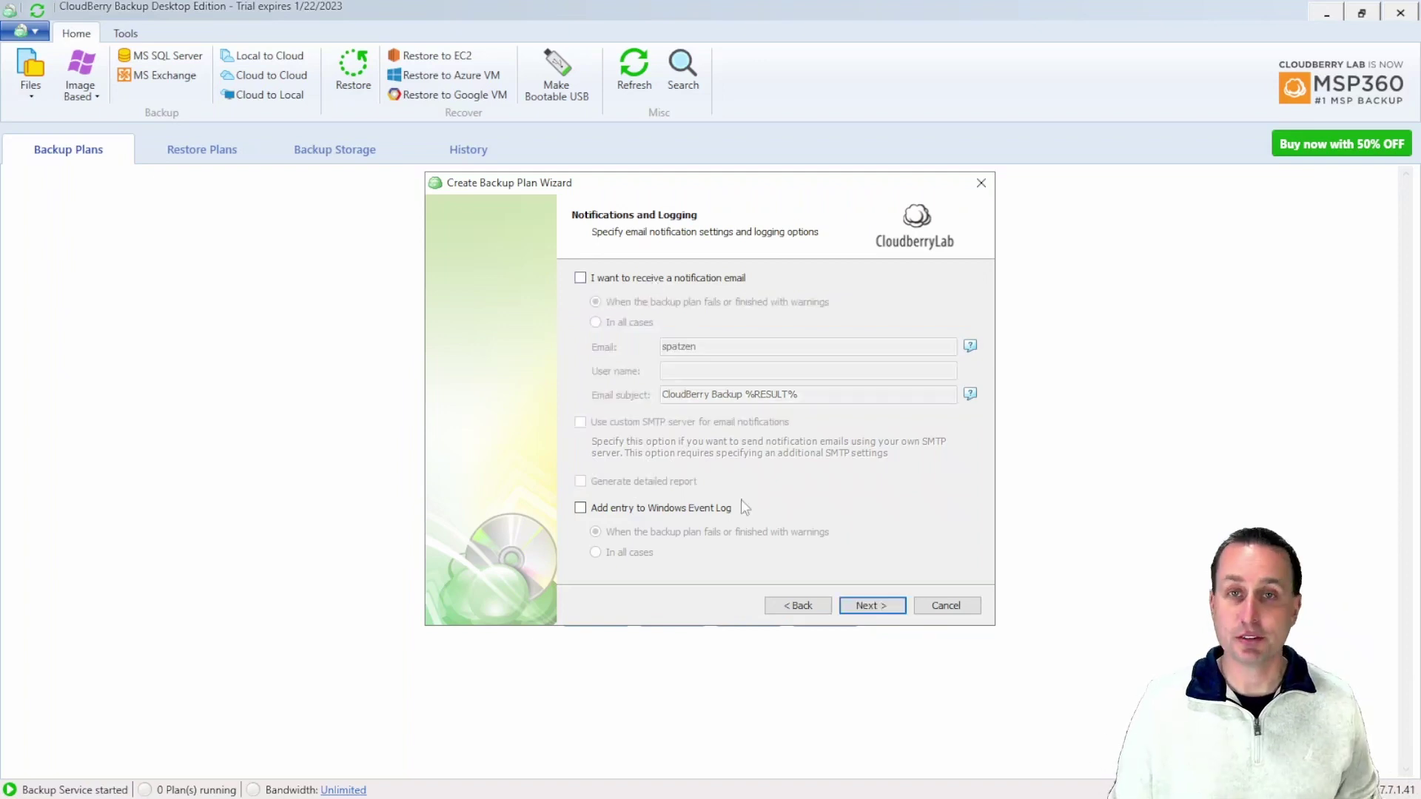
- Review the summary, create the Nightly backup plan and close the wizard
click(883, 613)
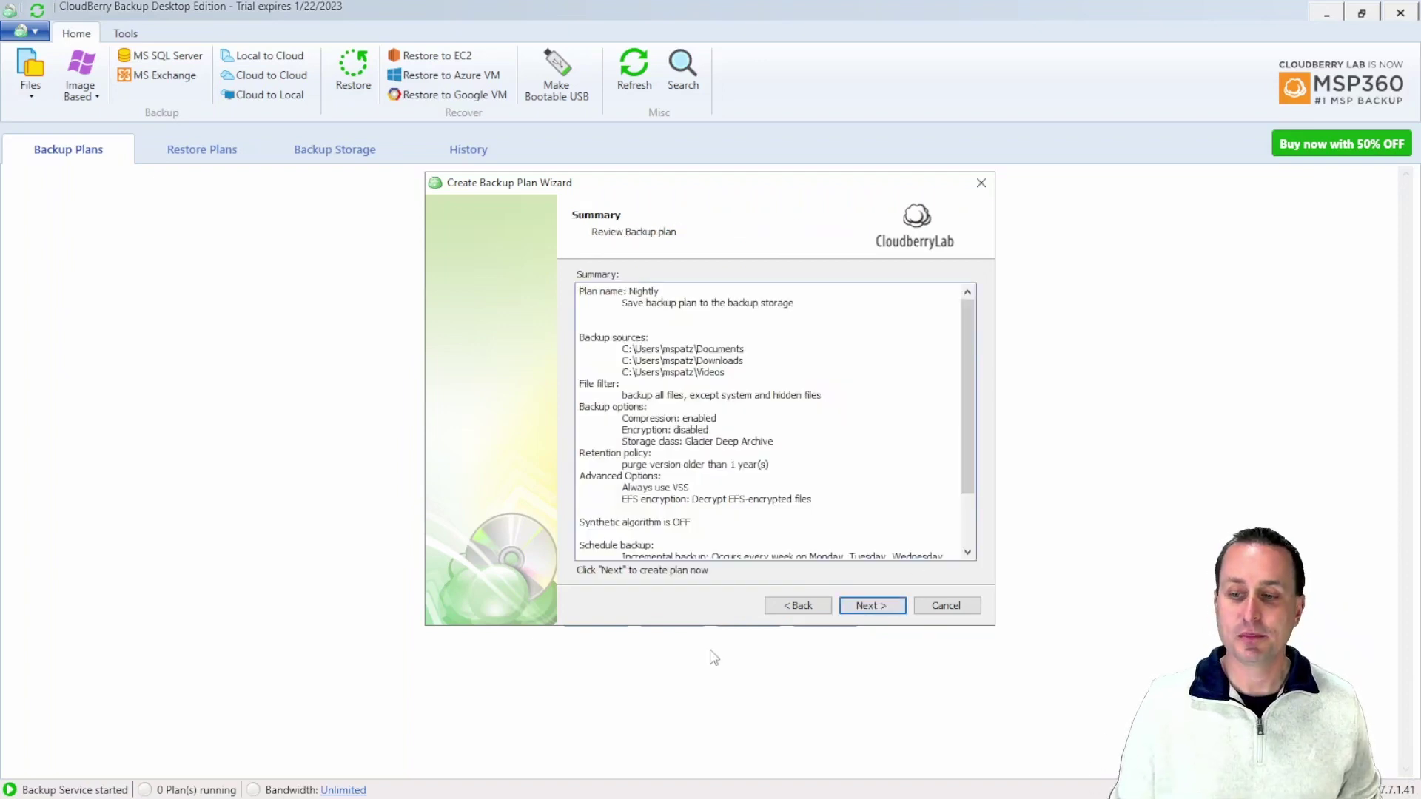
click(870, 606)
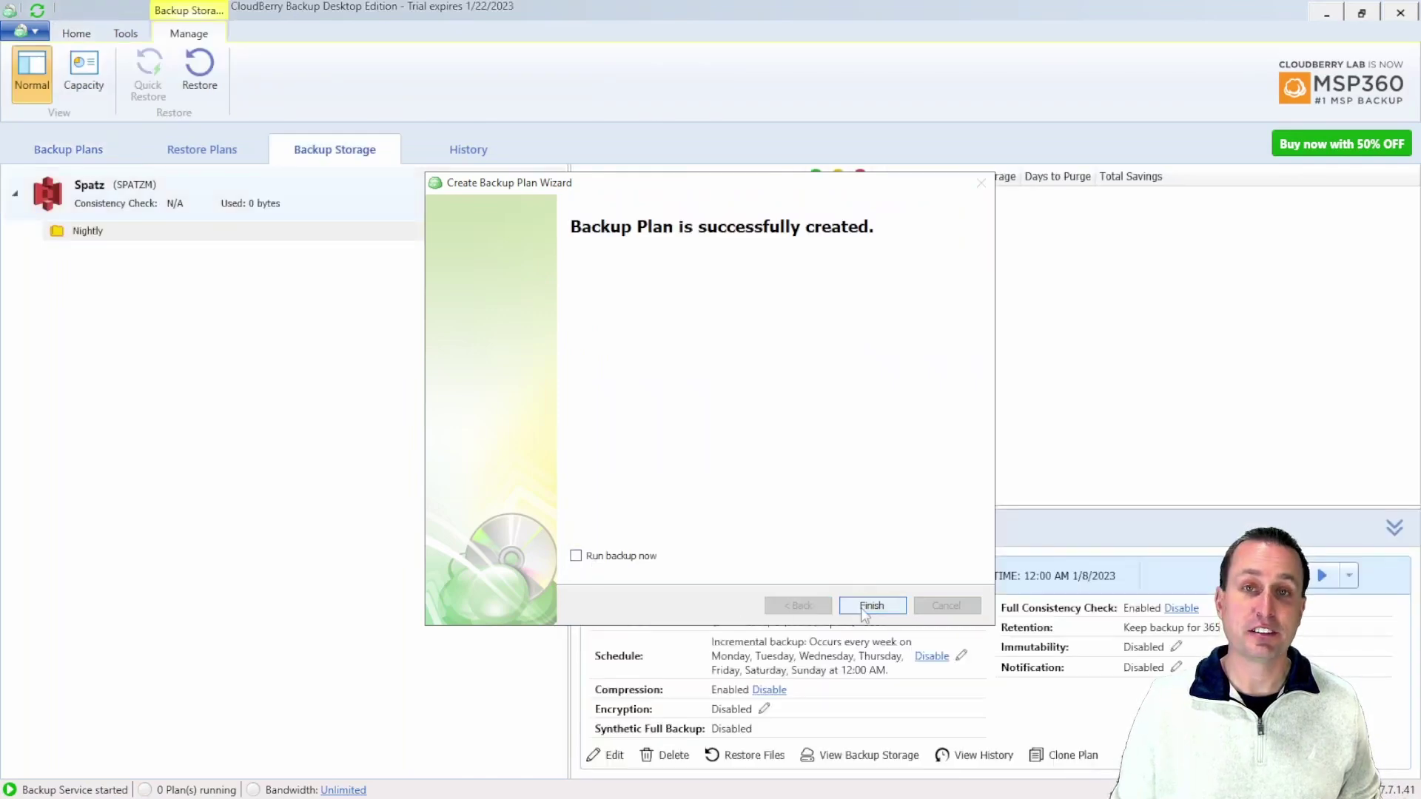
click(870, 606)
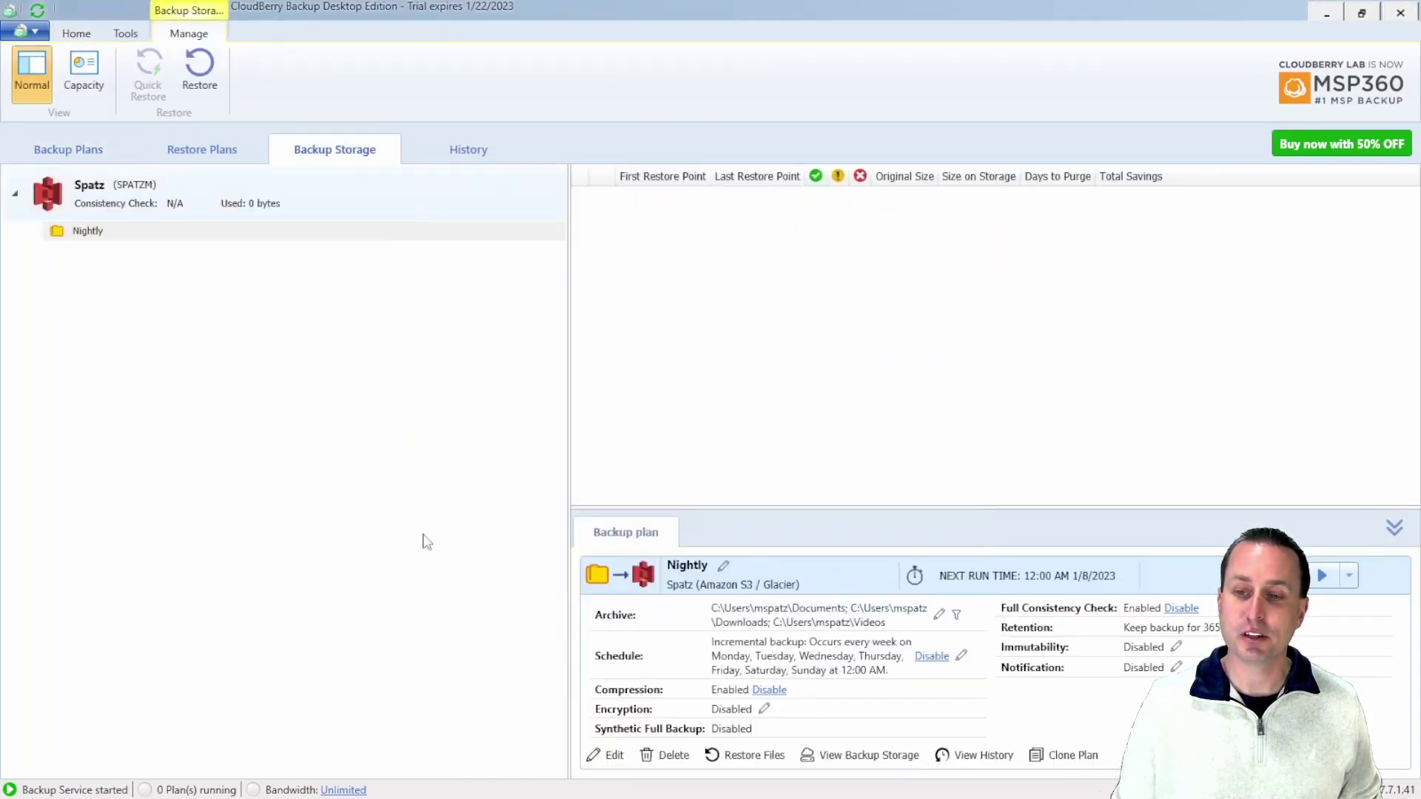
- Check the Nightly plan on Backup Plans, leaving its editor unchanged, and show its run options
click(66, 150)
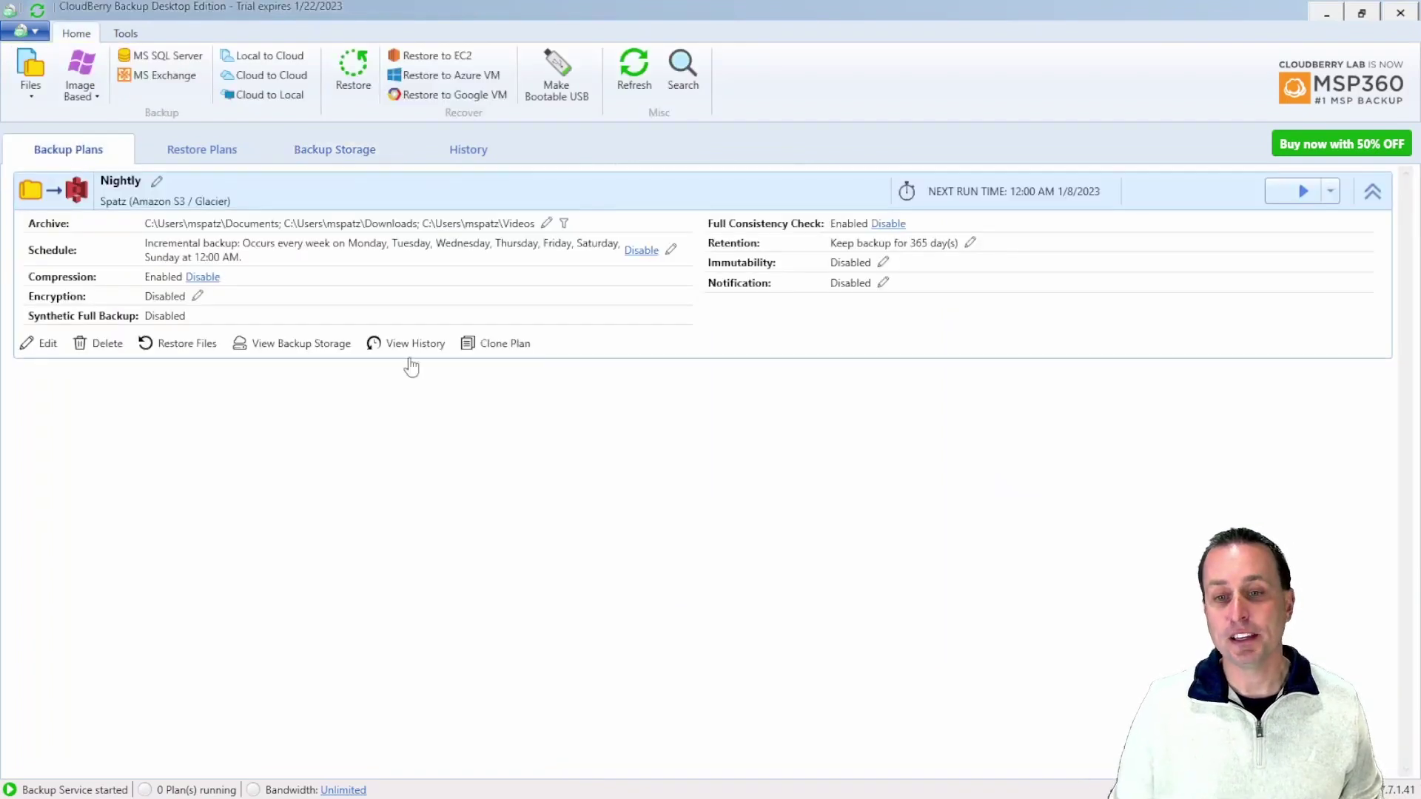
click(41, 343)
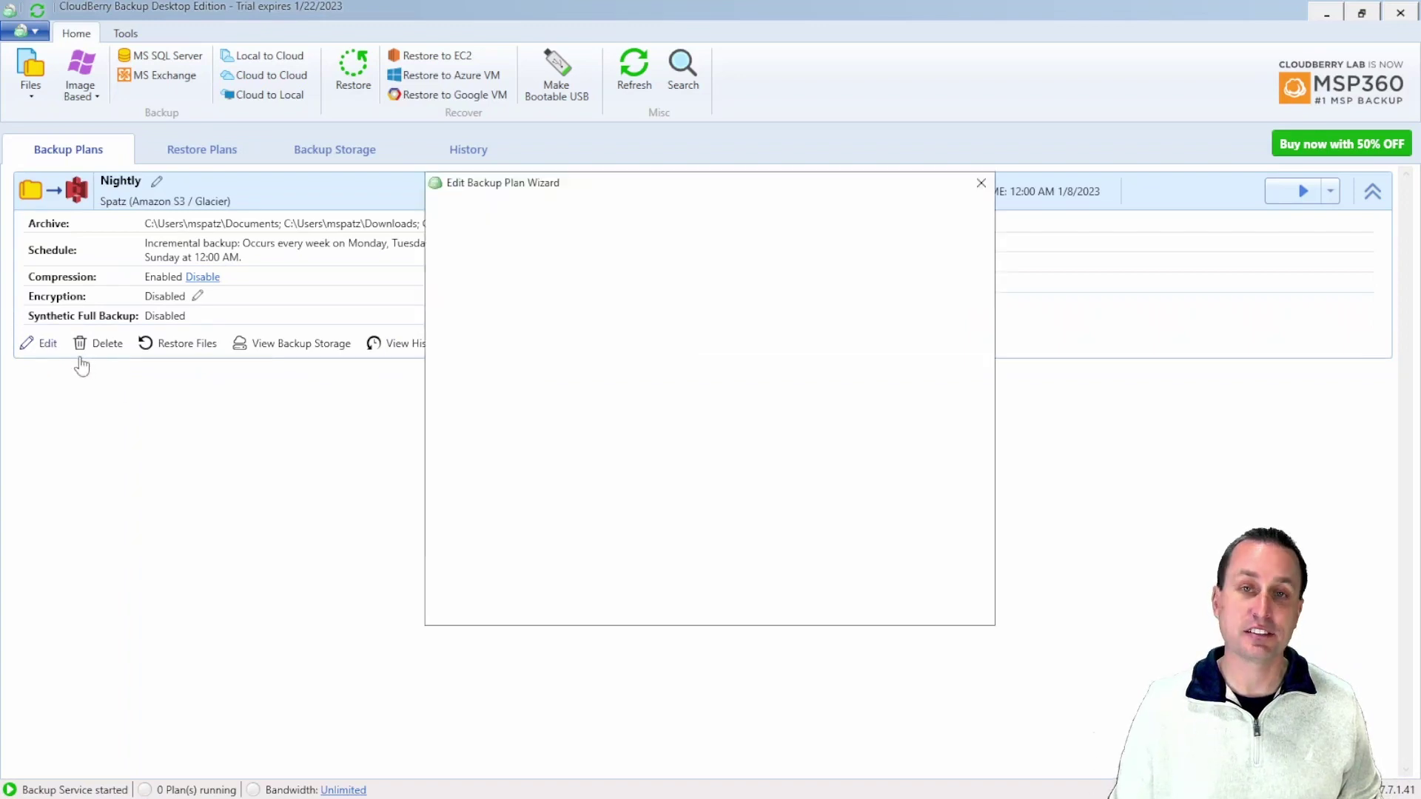
click(870, 606)
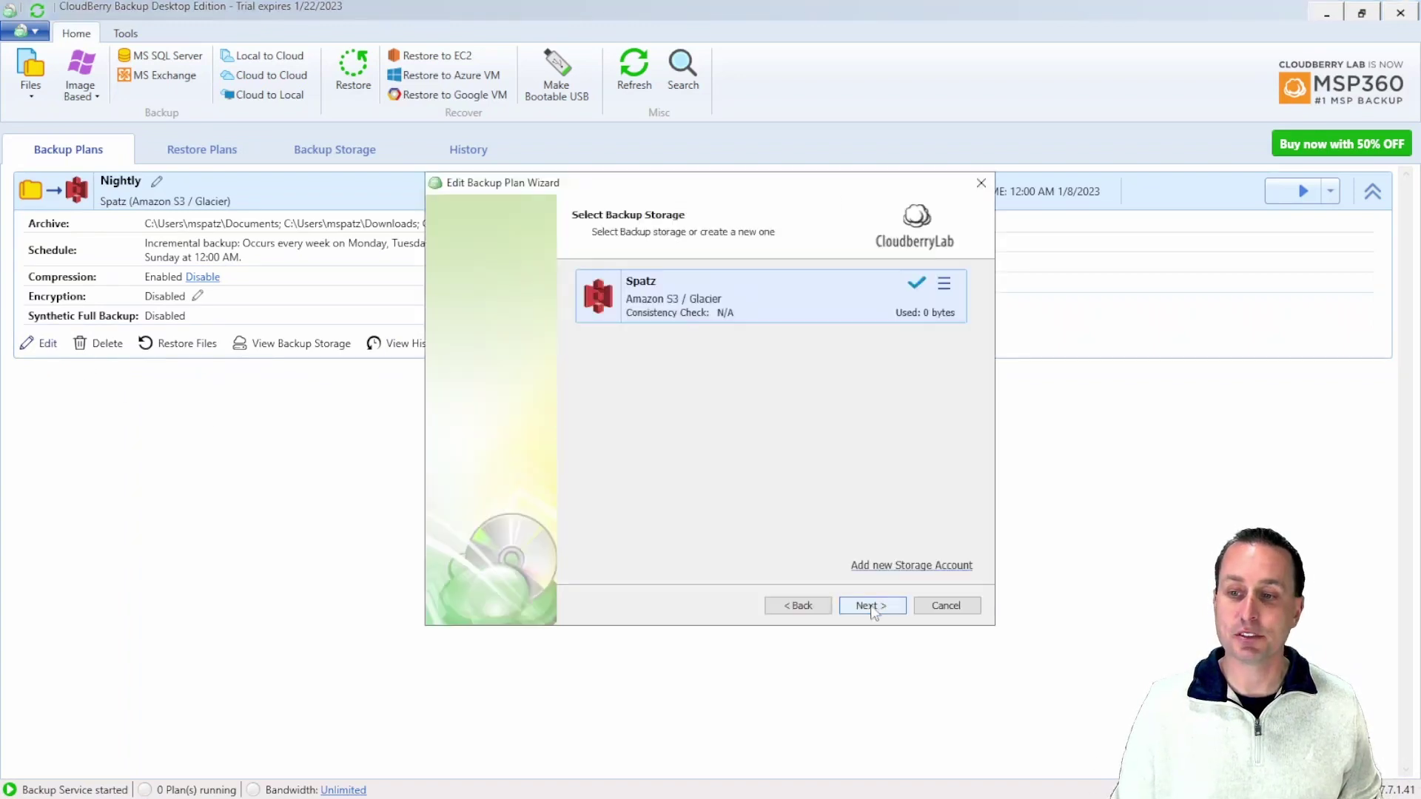
click(946, 607)
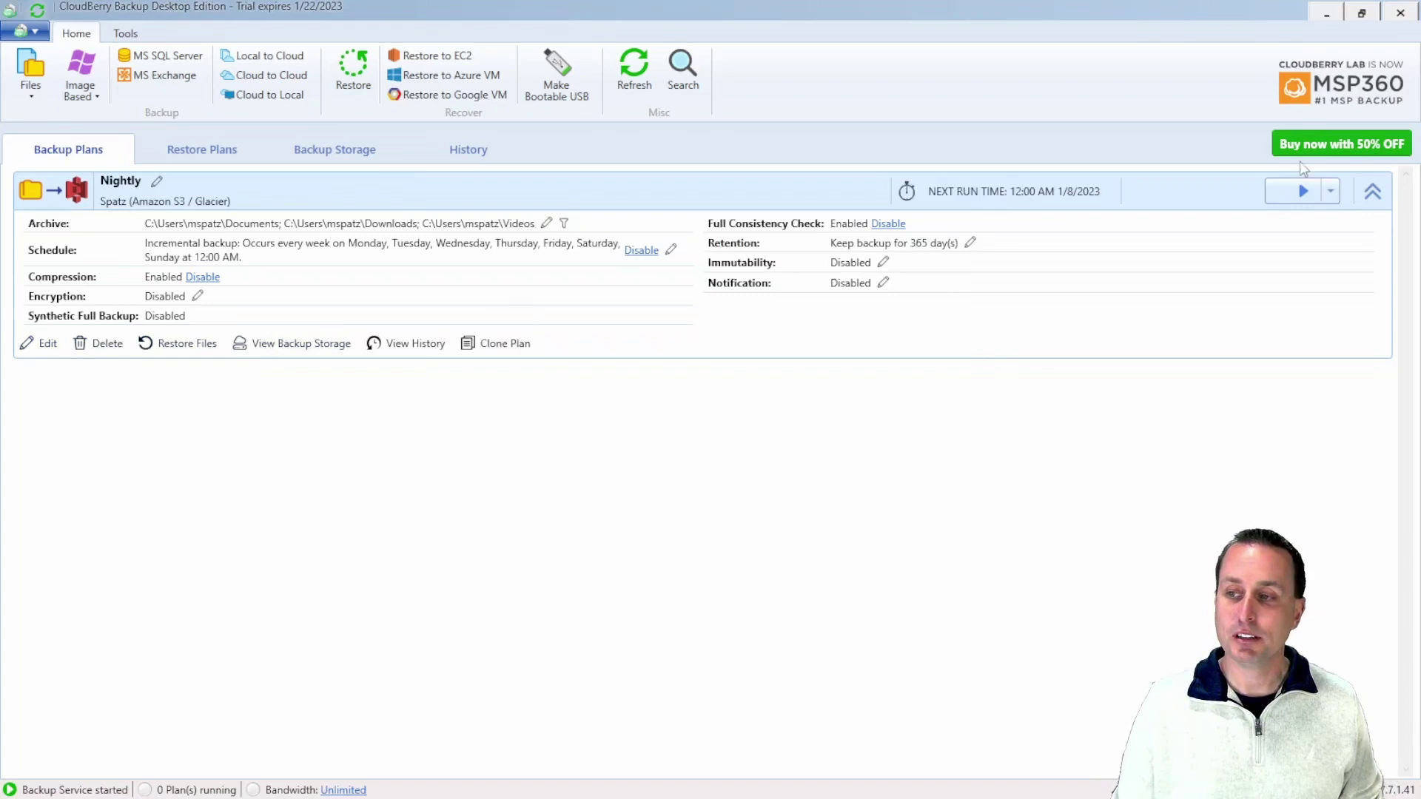
click(1330, 191)
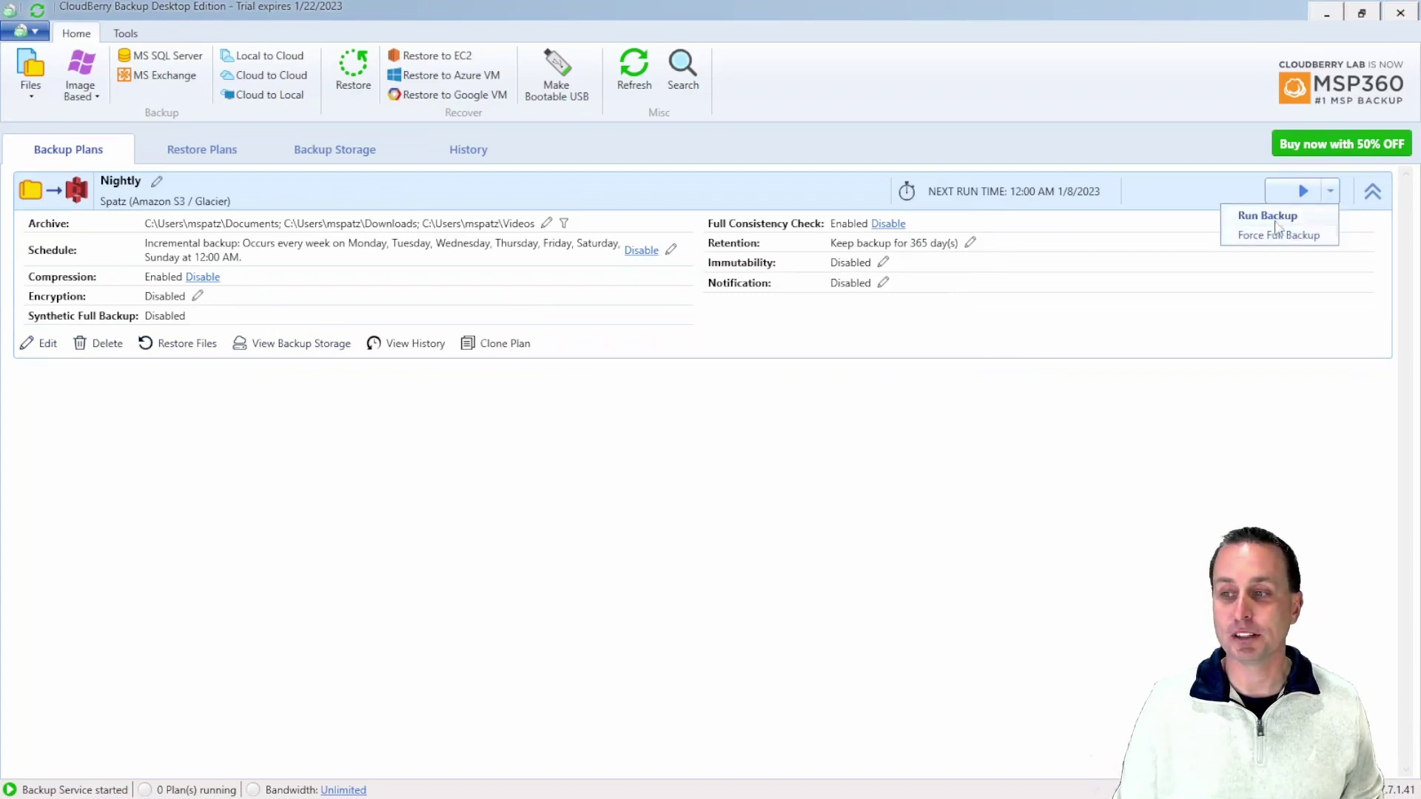
- Start a new file backup plan and move past the welcome page, keeping Spatz storage
click(1372, 191)
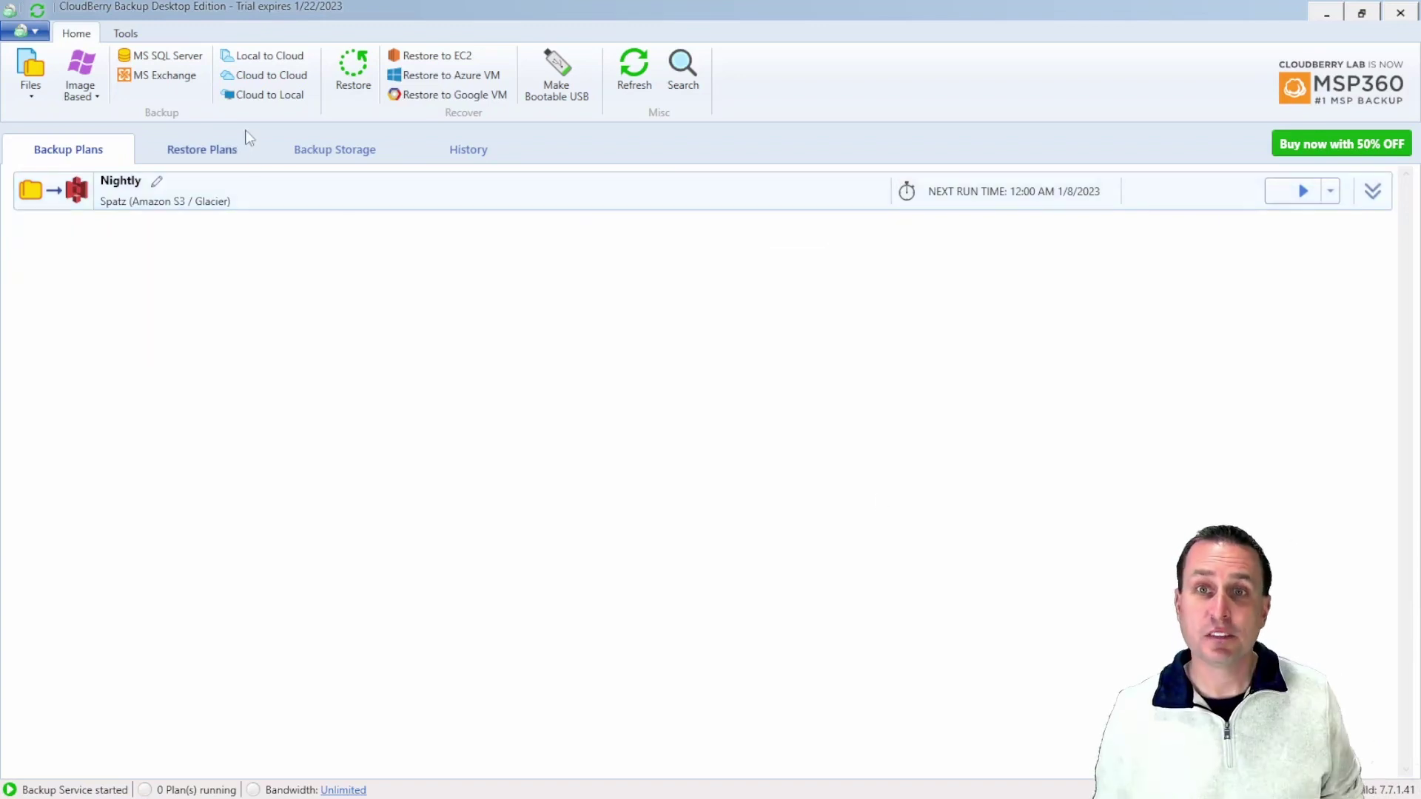
click(34, 87)
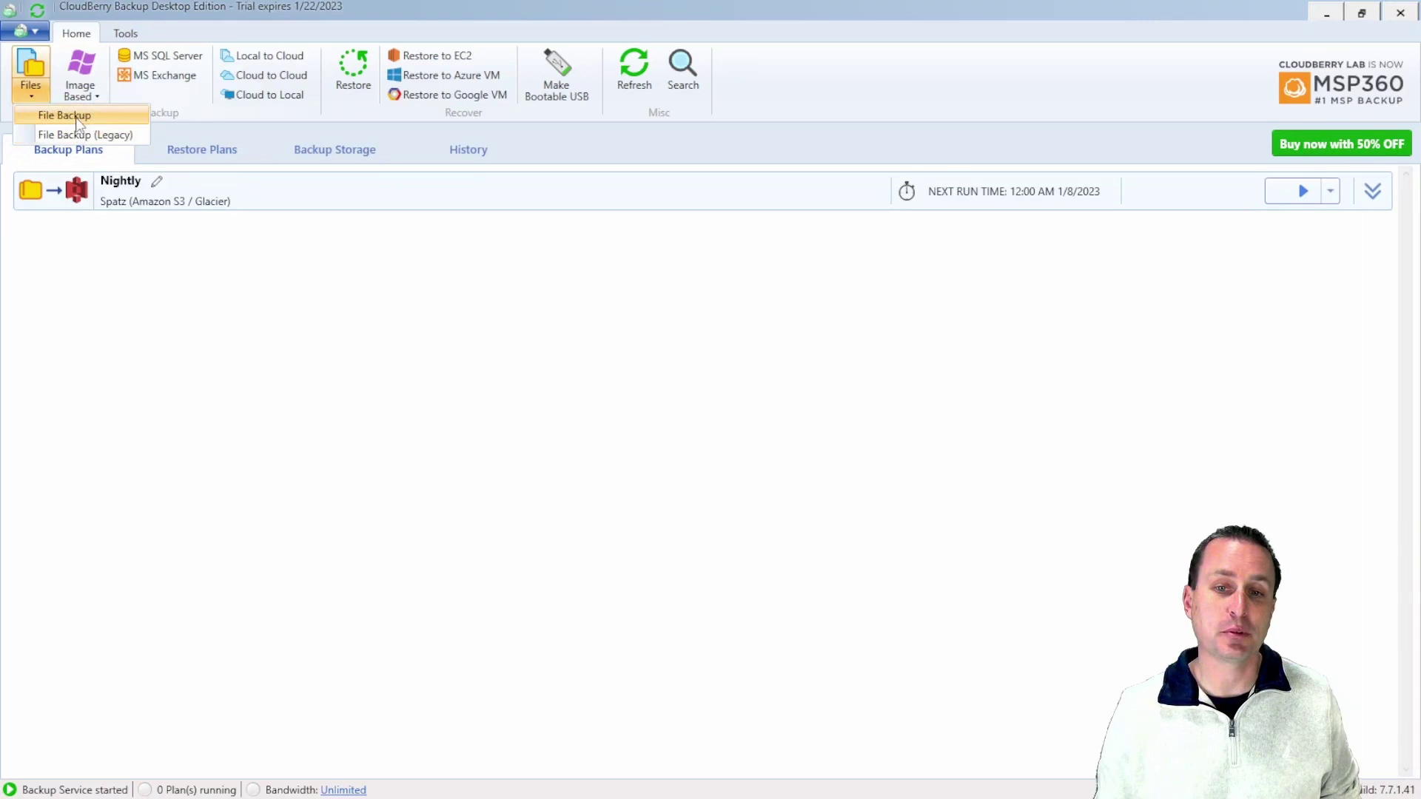
click(74, 116)
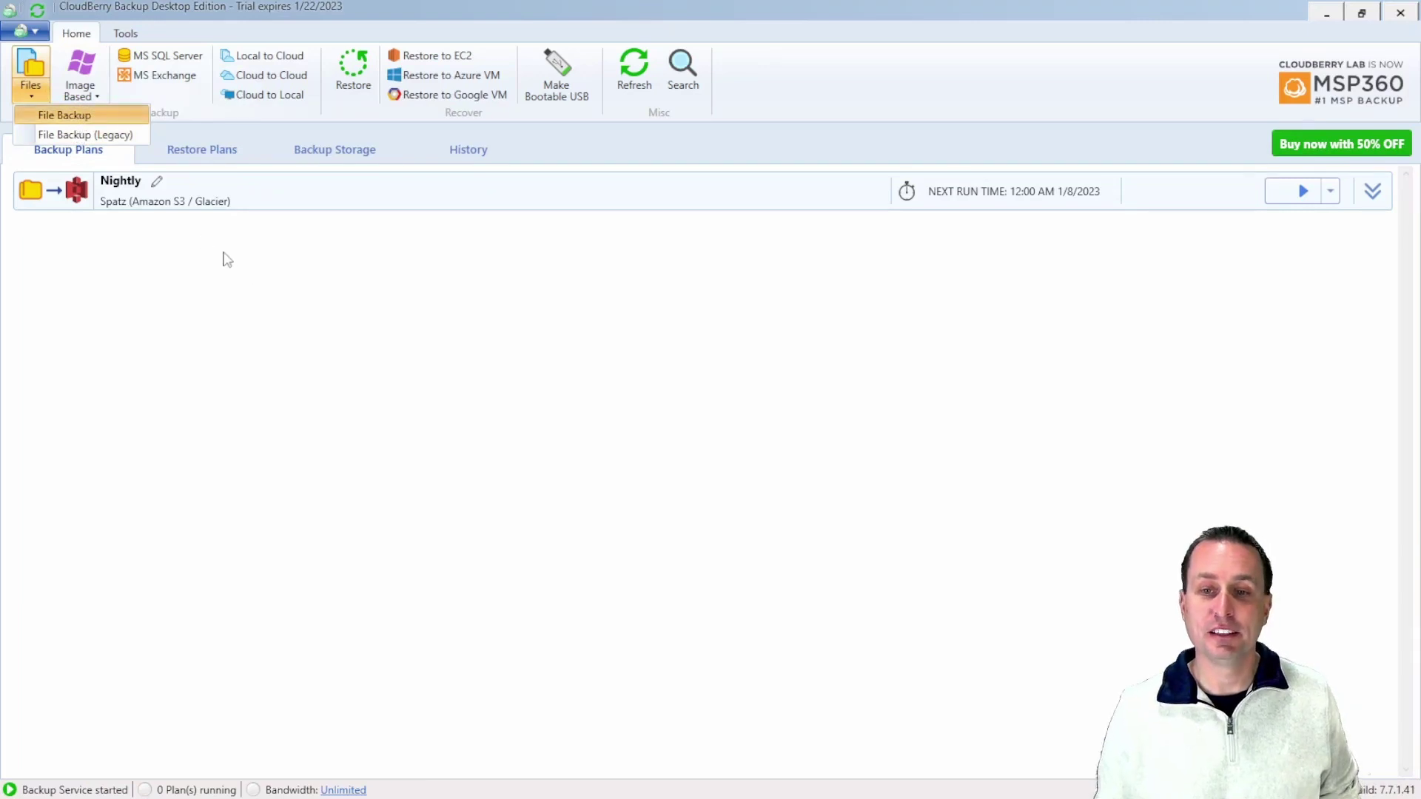
click(892, 606)
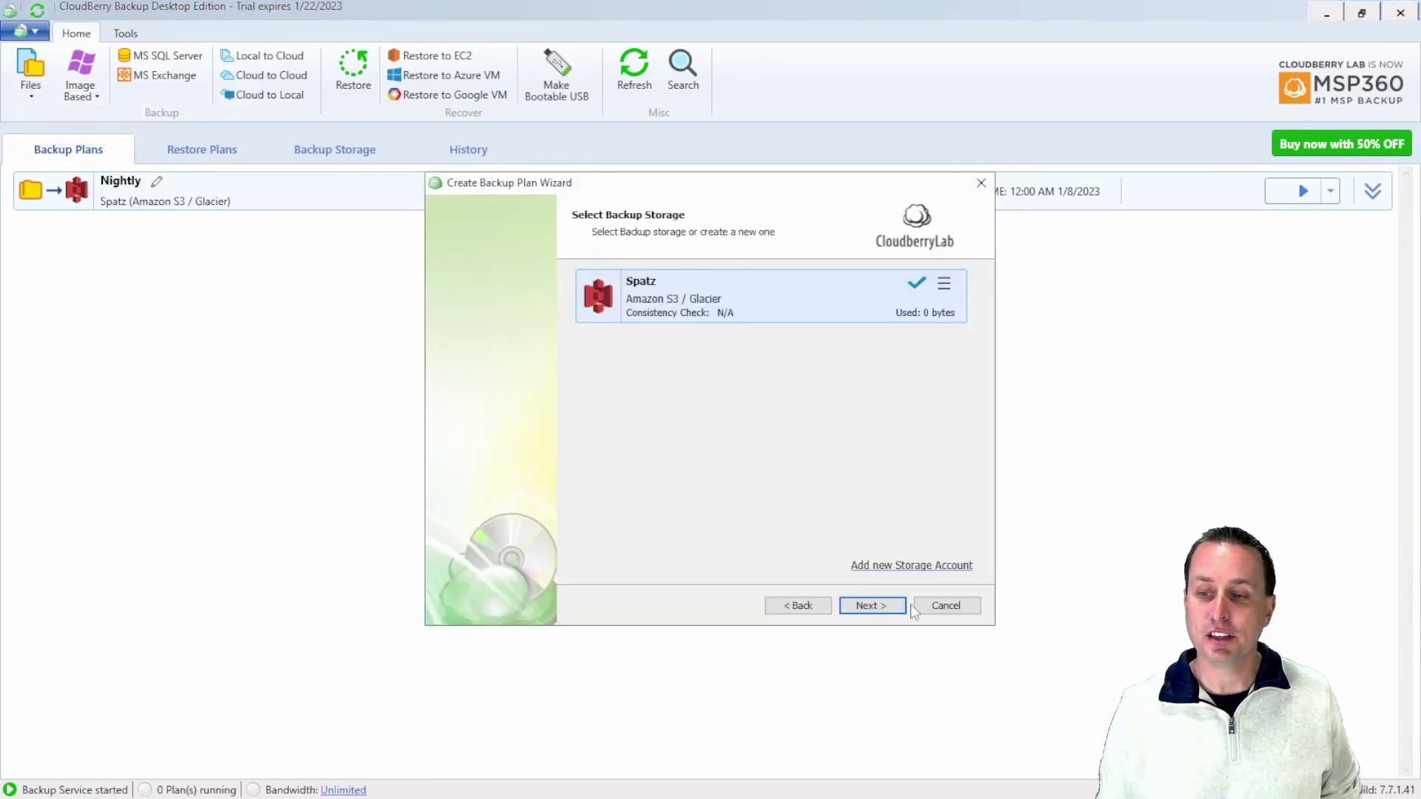
click(874, 606)
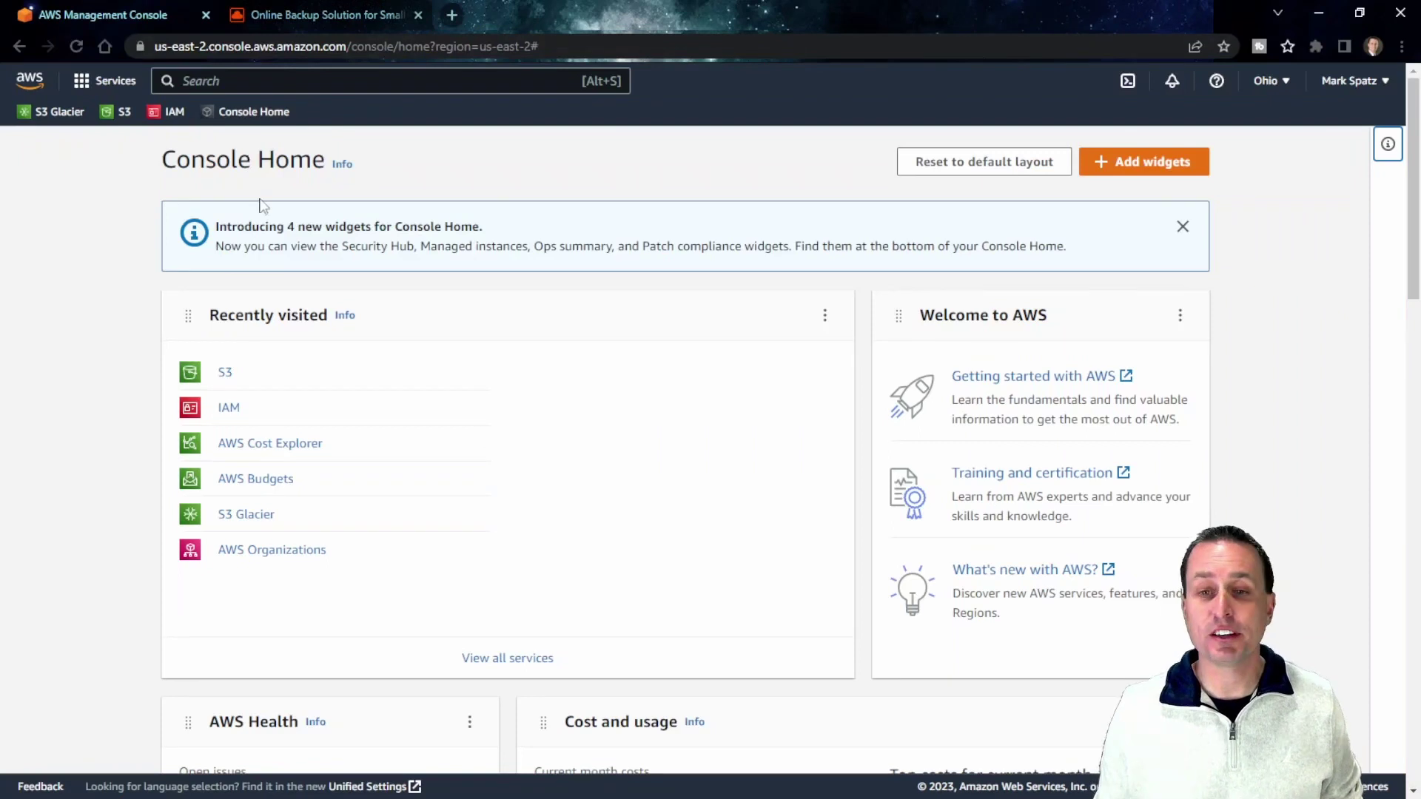
- In S3, browse spatzbackup2022 through CBB_SERVER02/E$/Store01/RC Documents to the BetaFlight folder
click(122, 117)
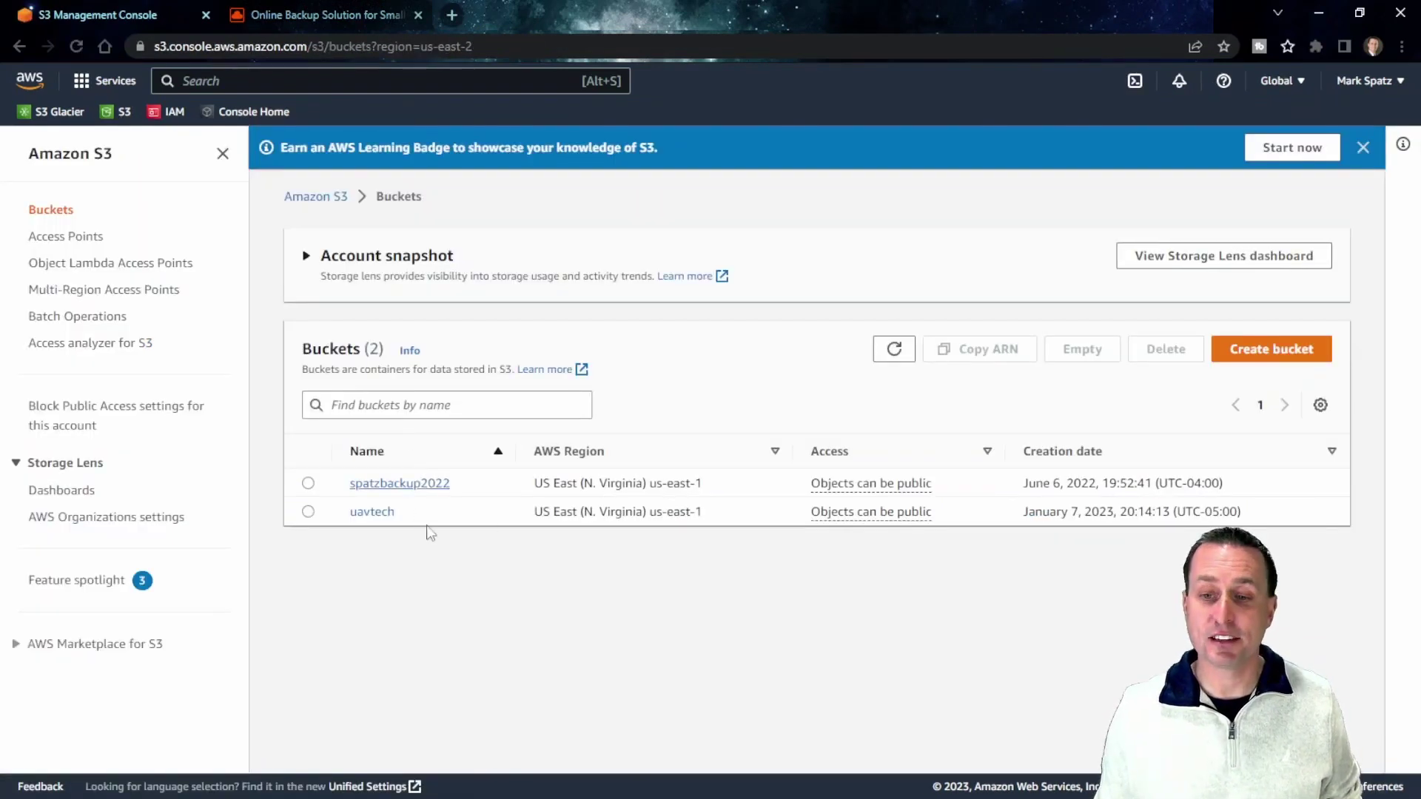
click(391, 492)
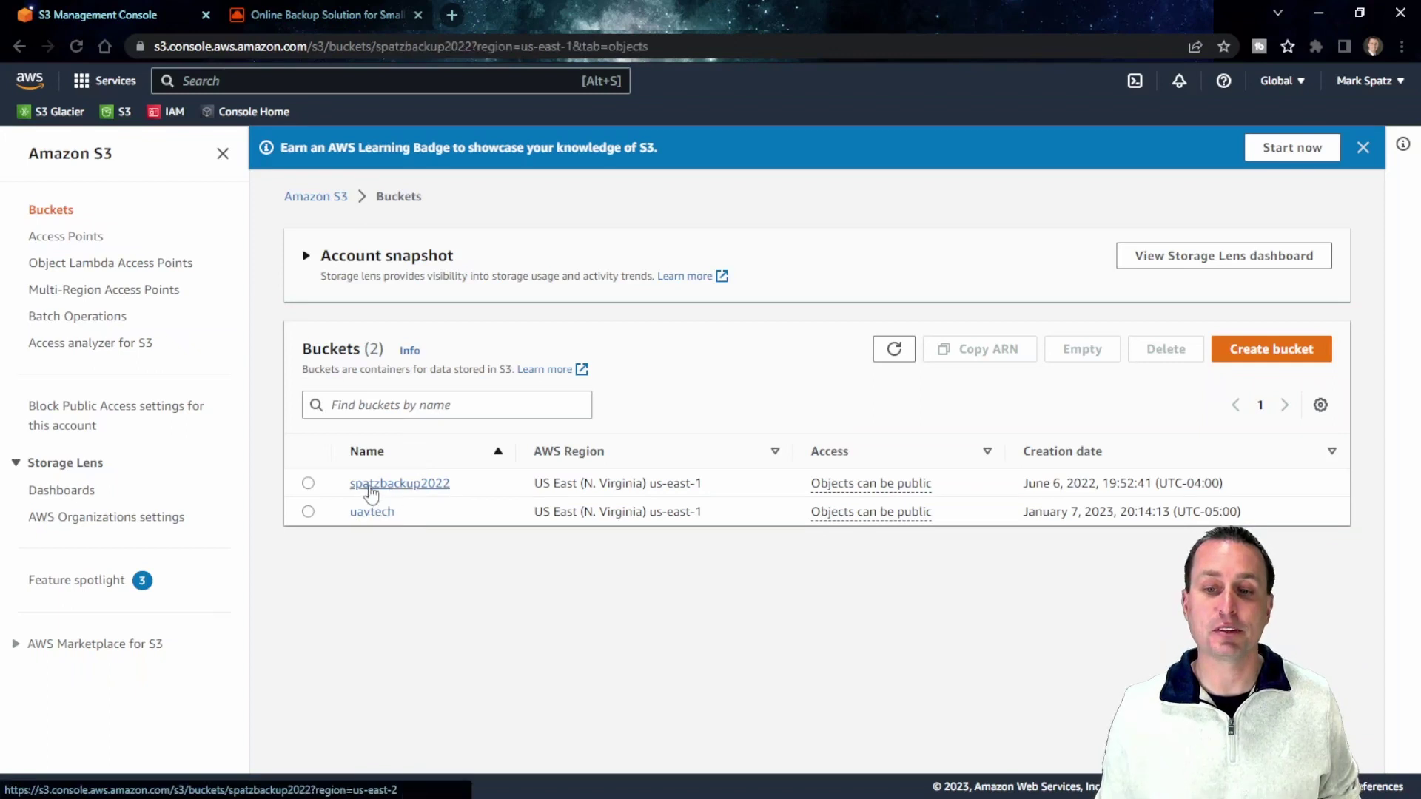
click(400, 580)
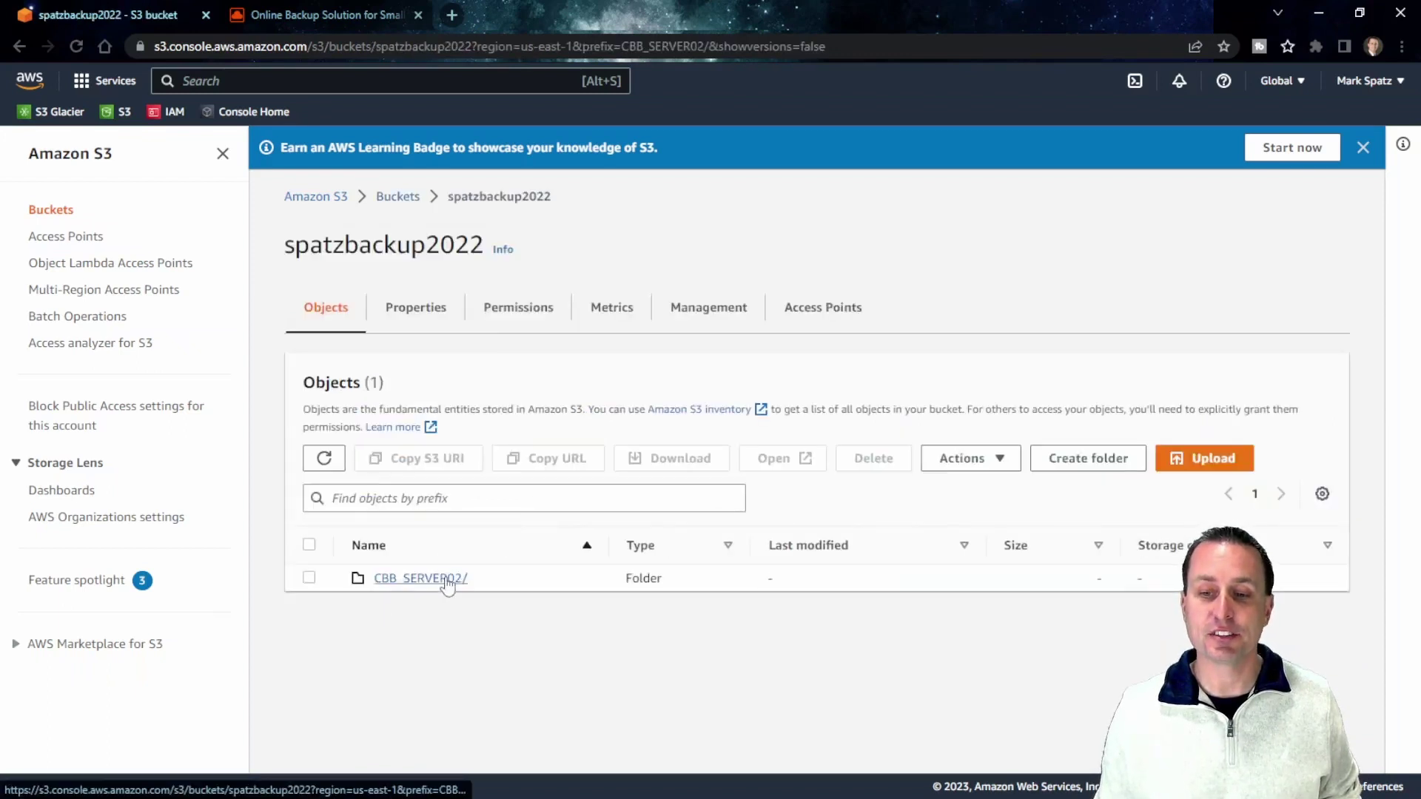
click(386, 653)
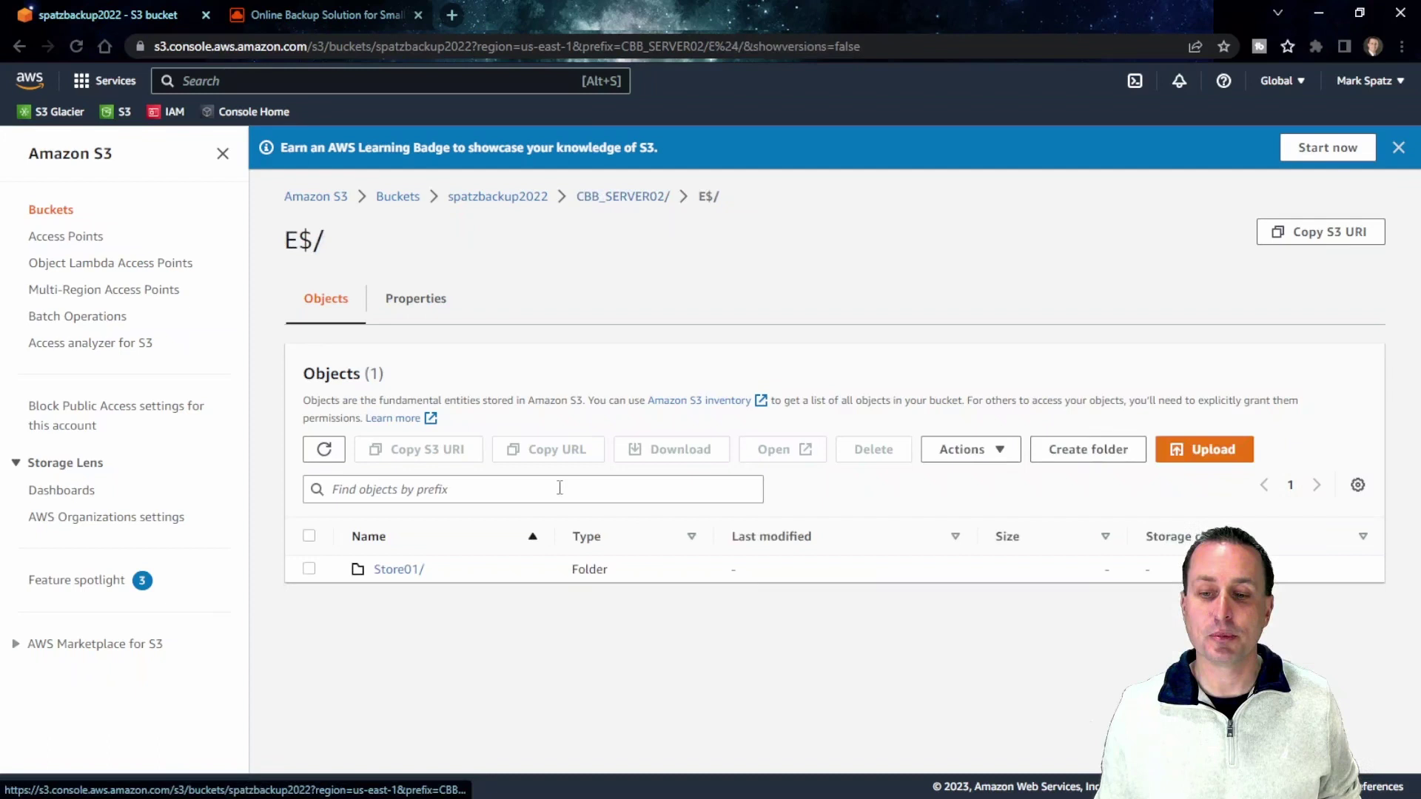
click(406, 571)
scroll(510, 548, down, 9)
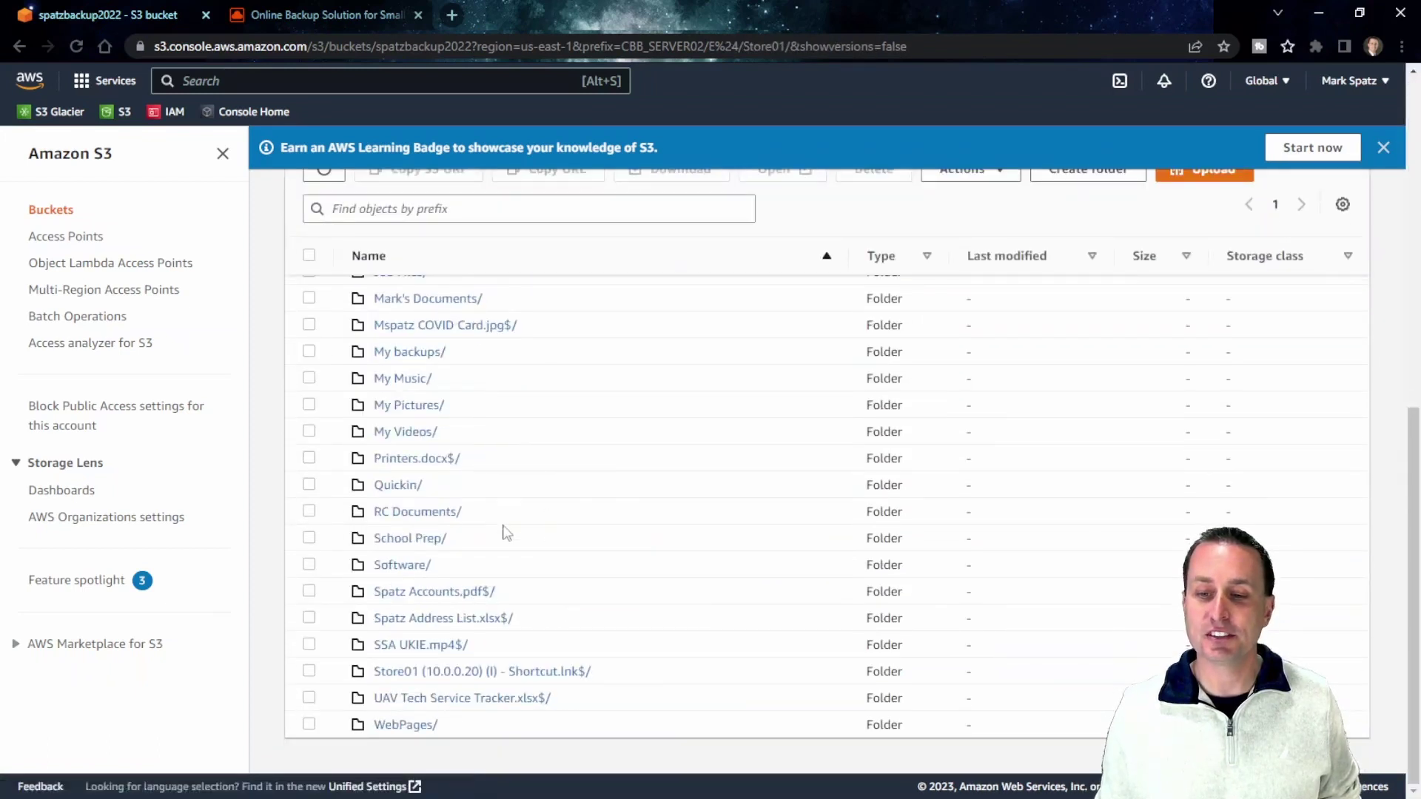
click(435, 514)
scroll(415, 533, down, 5)
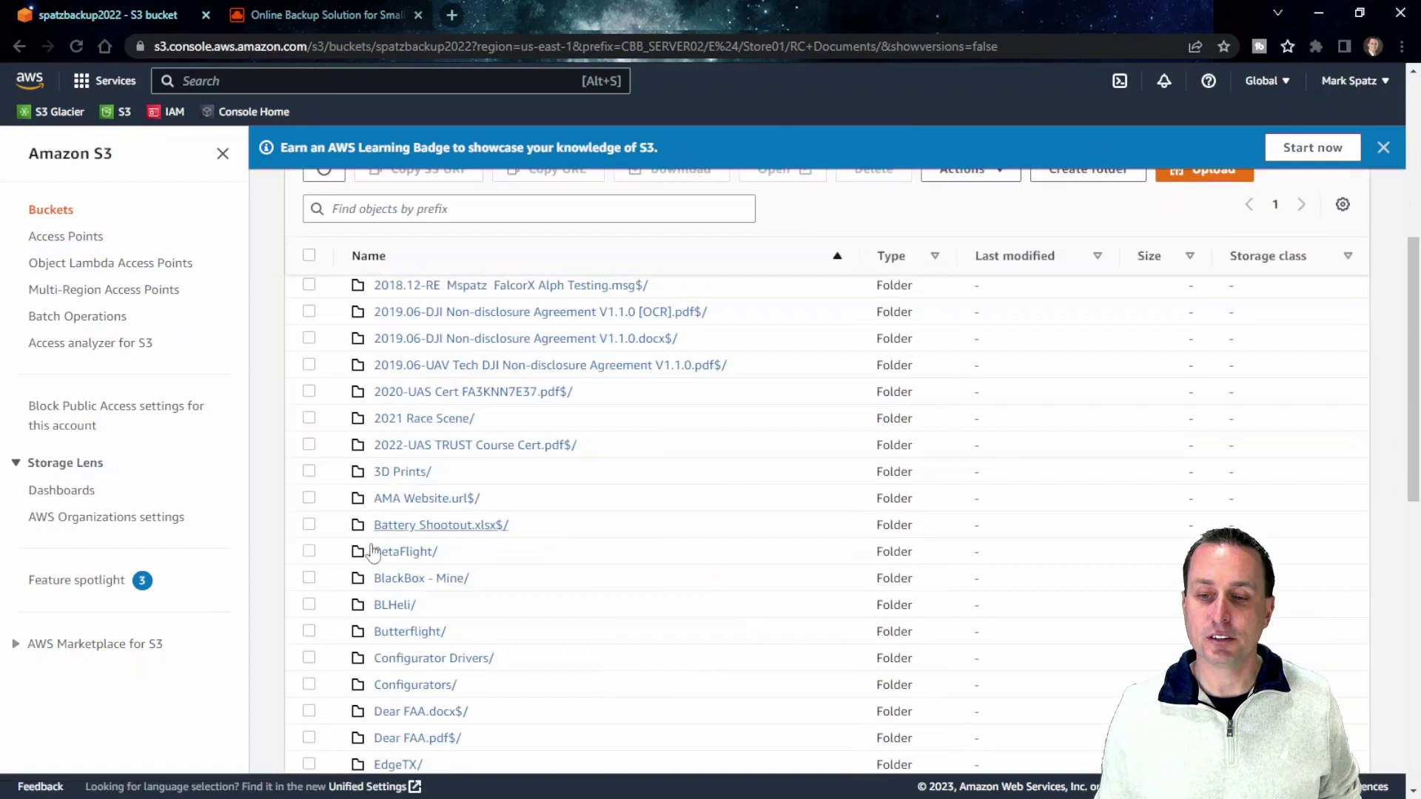
click(407, 552)
scroll(444, 629, down, 4)
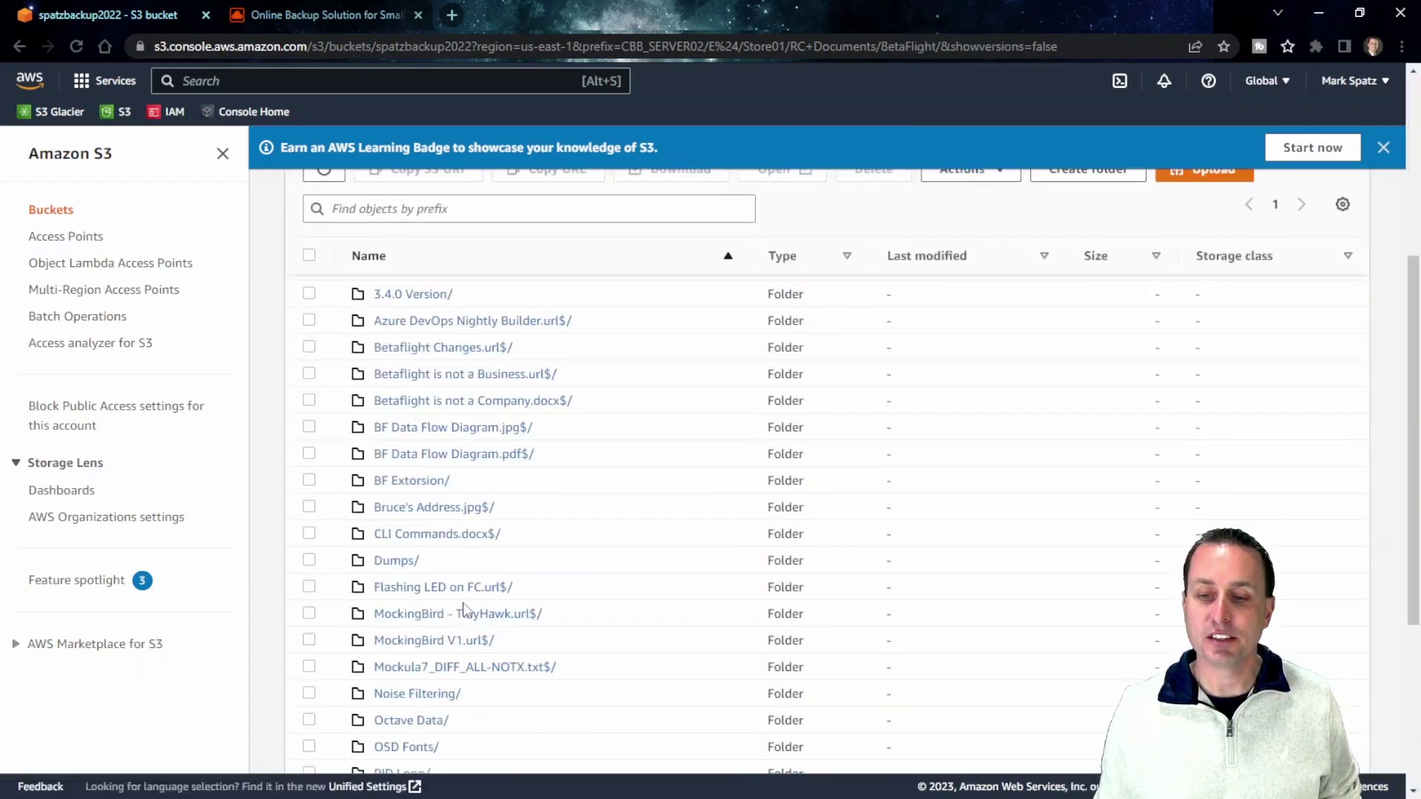
- Select the MockingBird - TinyHawk object and view its available actions
click(309, 614)
click(965, 173)
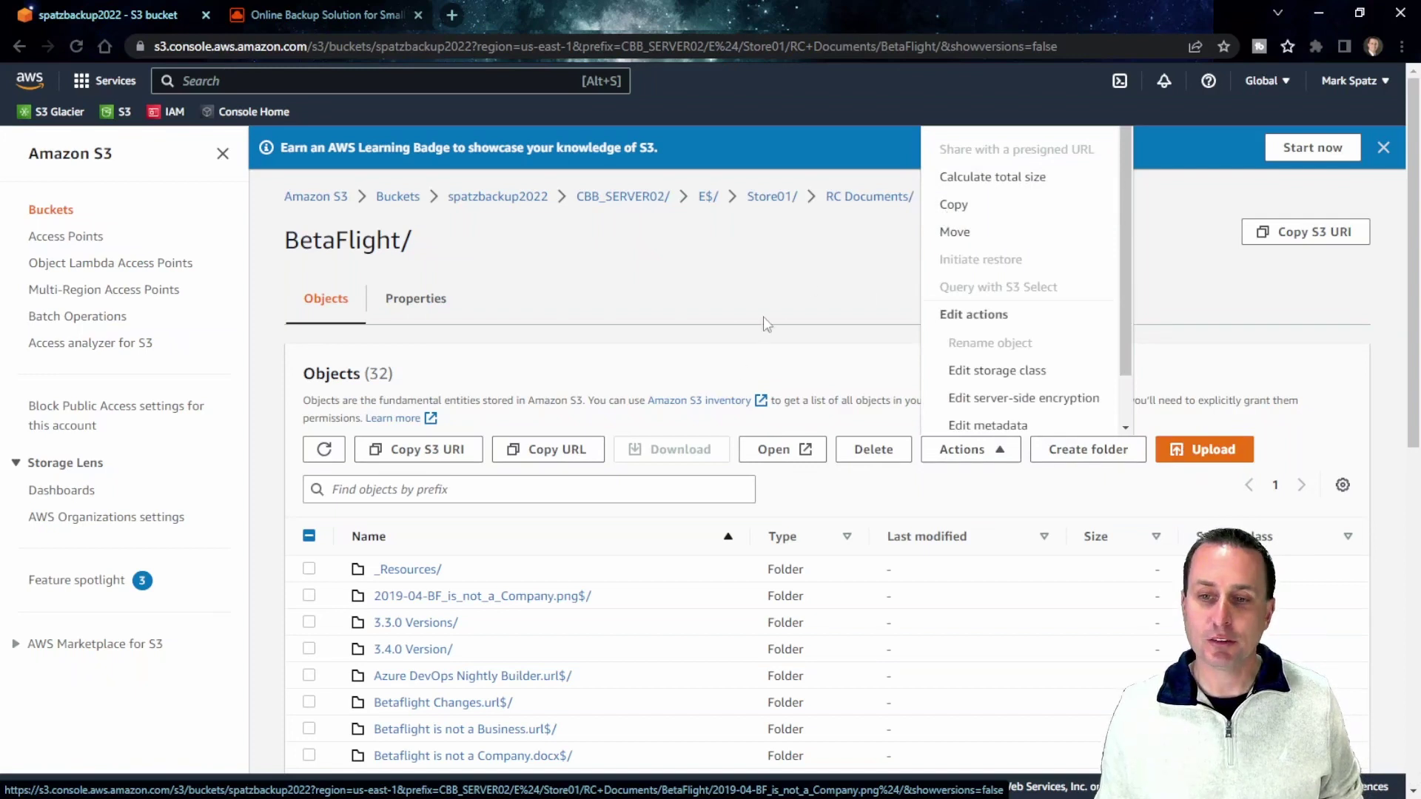
click(753, 278)
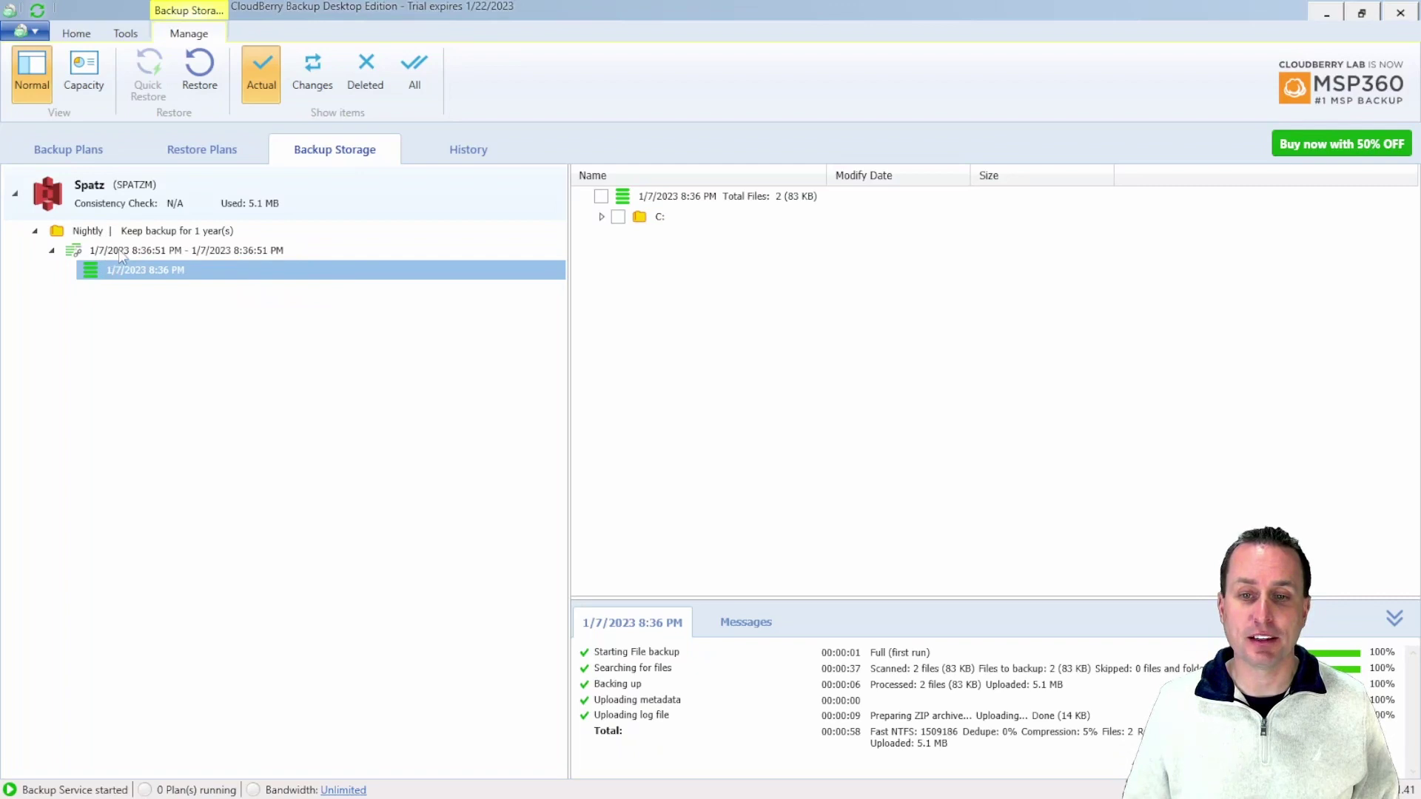
- Expand C:\Users\mspatz\Videos to the dated folder and start a restore of its first file
click(601, 216)
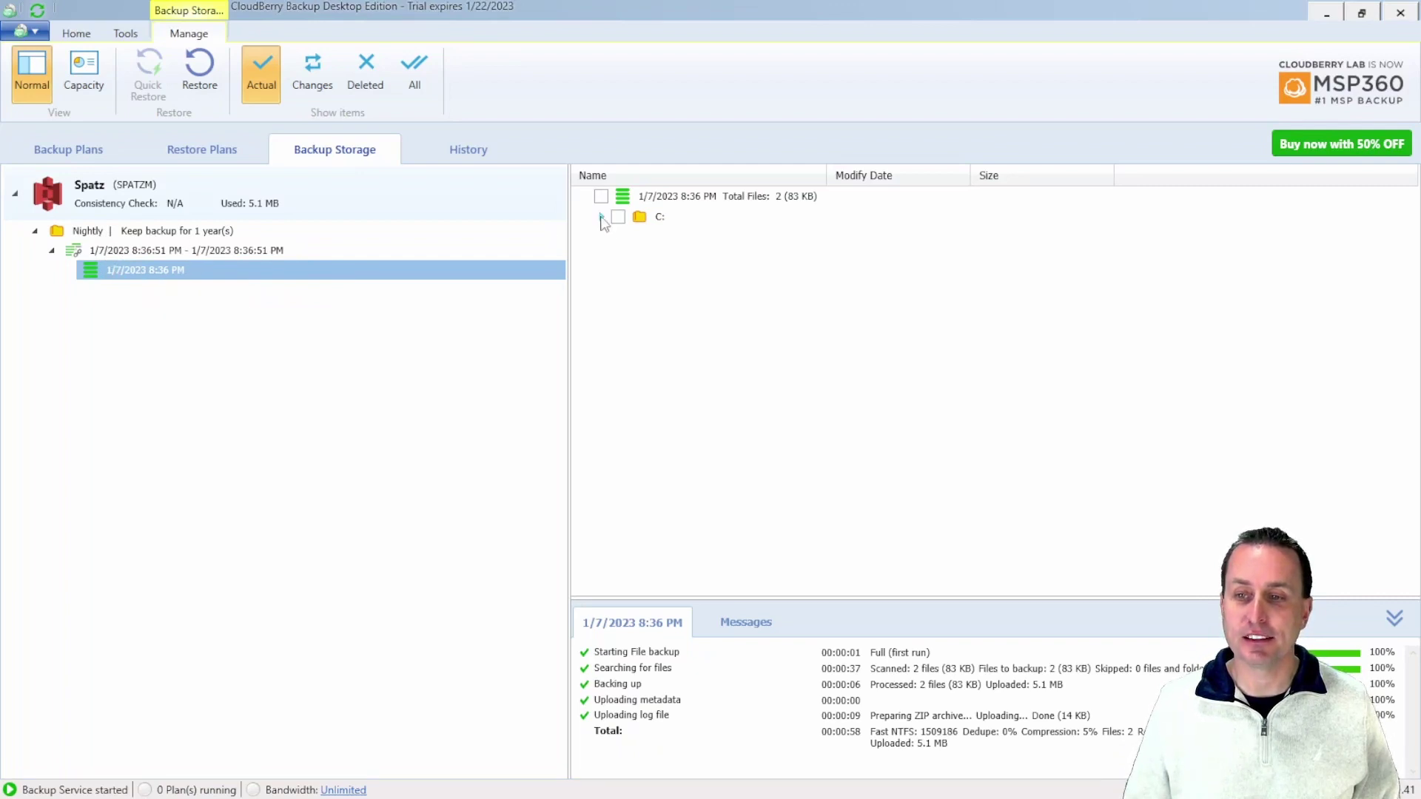
click(618, 237)
click(634, 257)
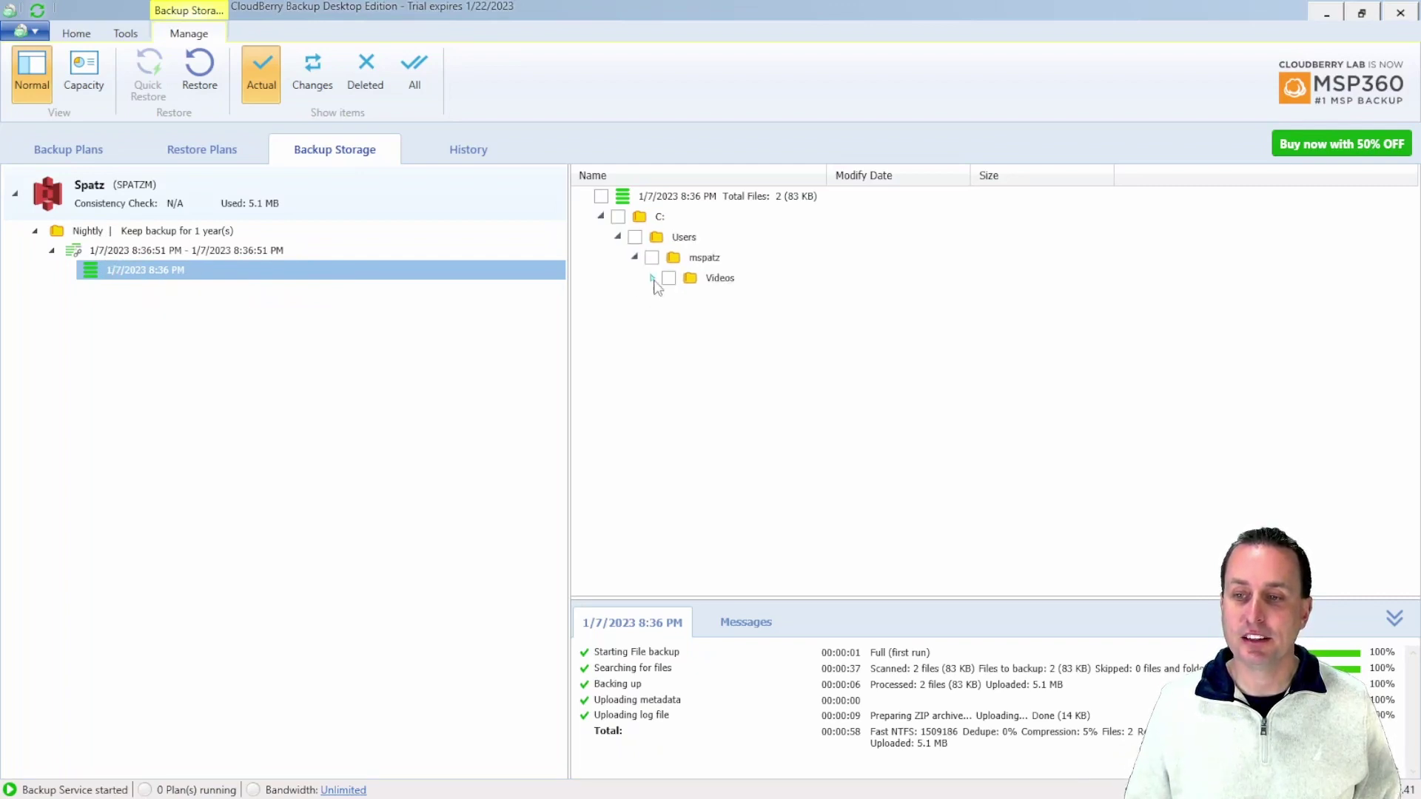
click(651, 277)
click(668, 297)
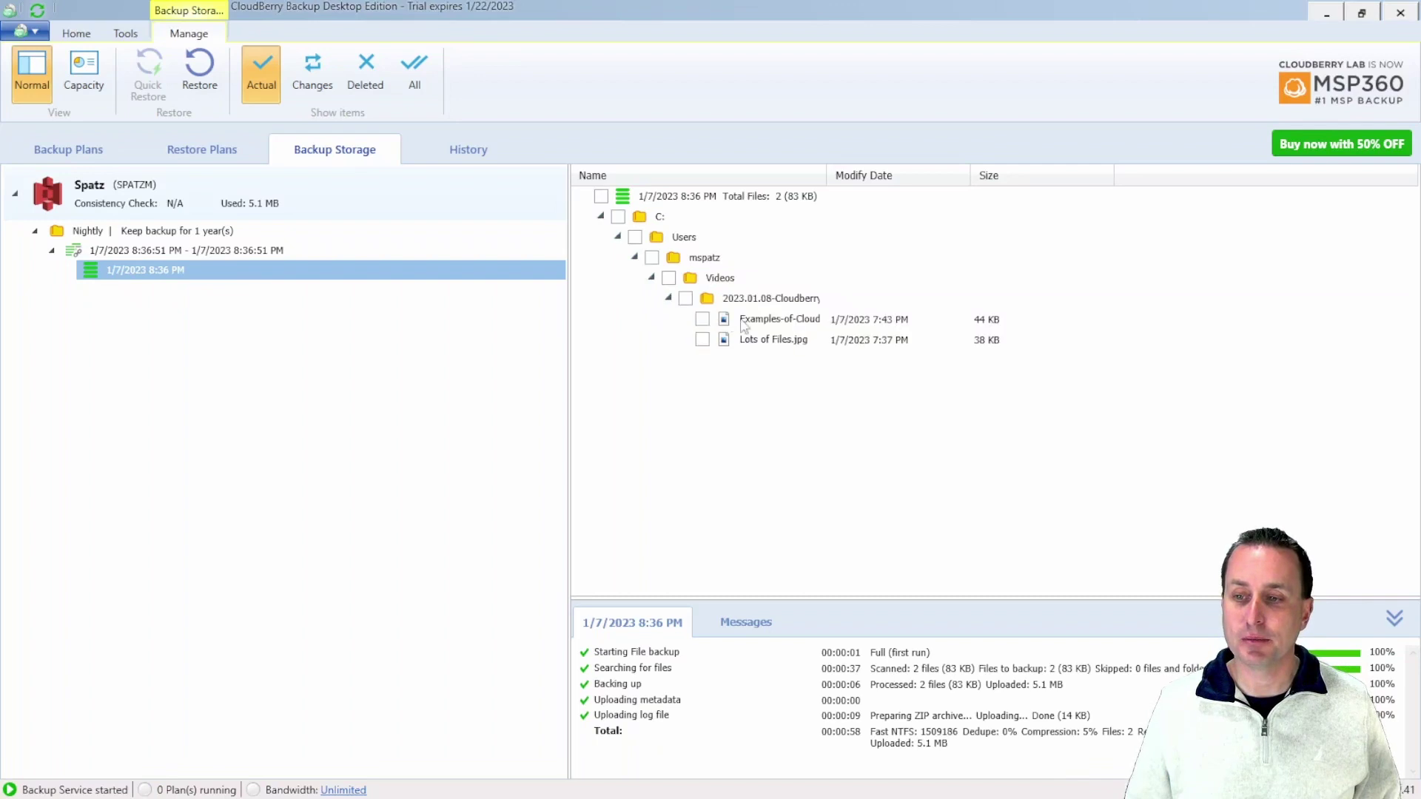
click(702, 319)
right_click(703, 325)
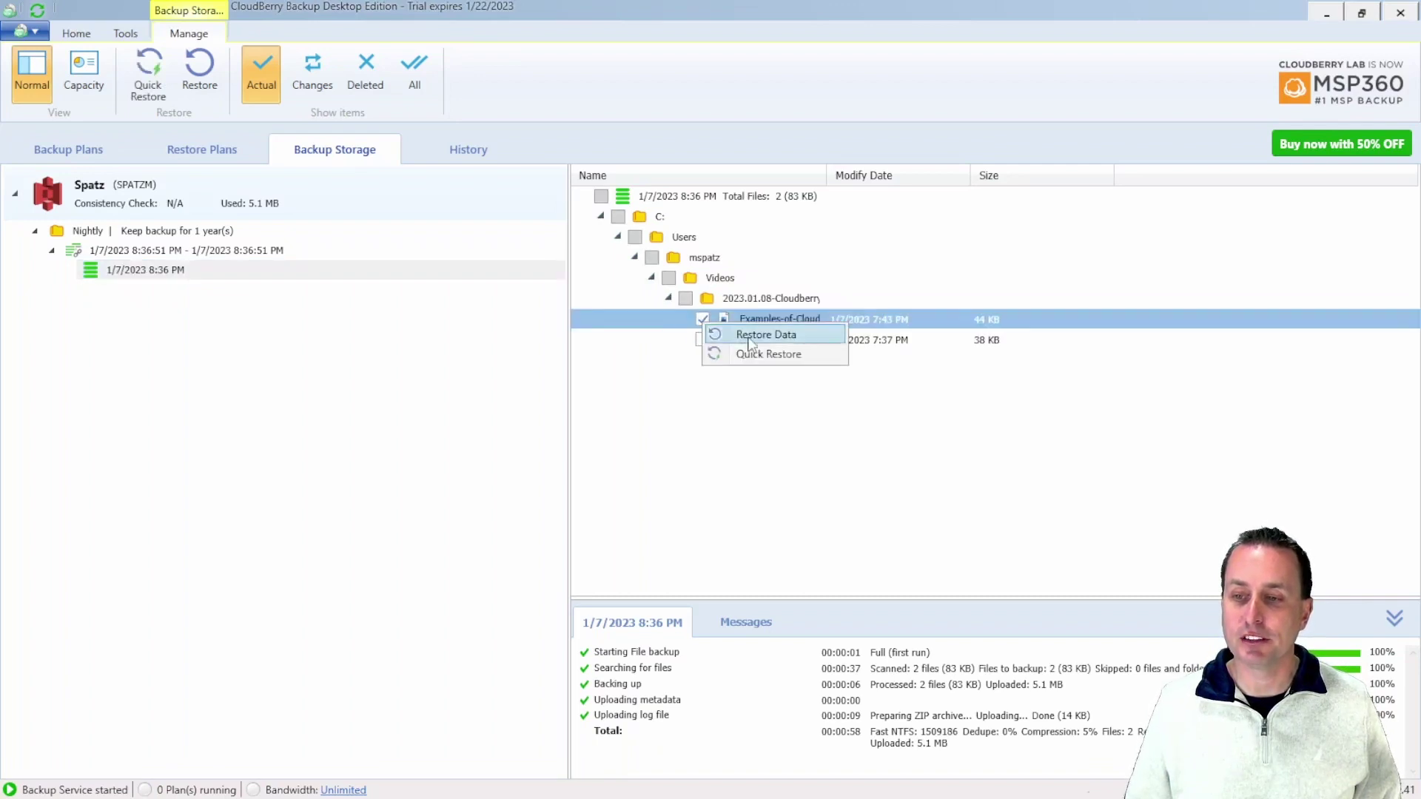
click(747, 335)
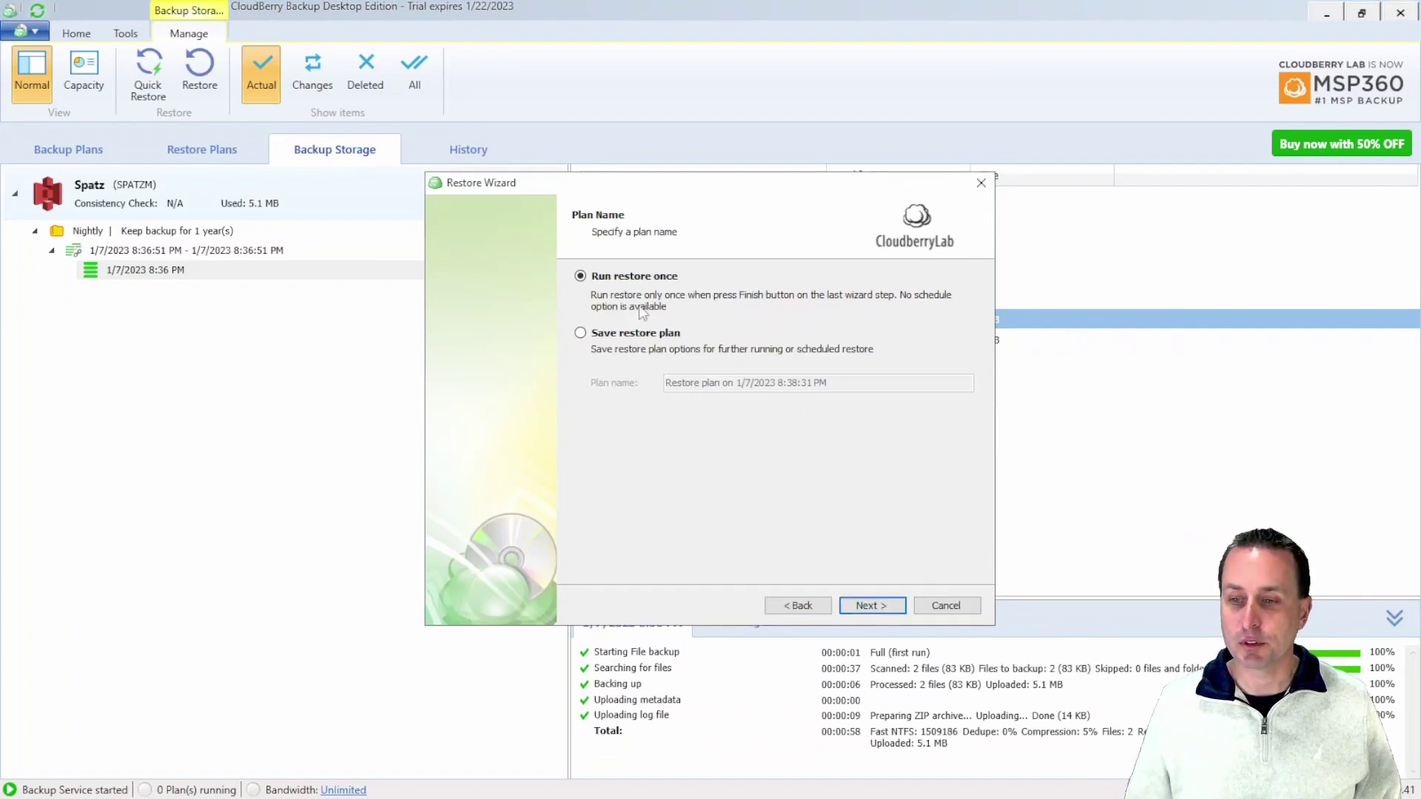
- Set up a run-once restore of the file's latest version
click(892, 604)
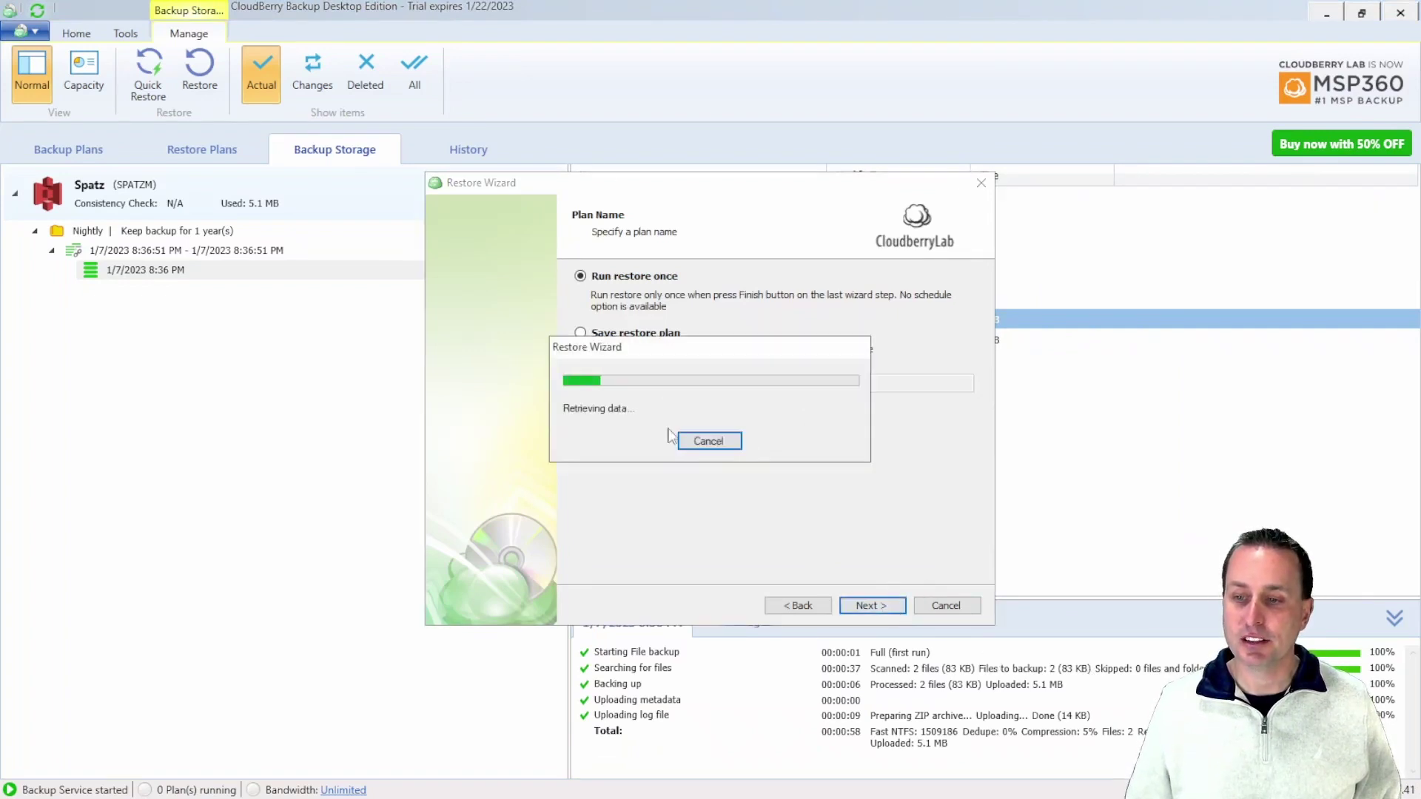
click(894, 607)
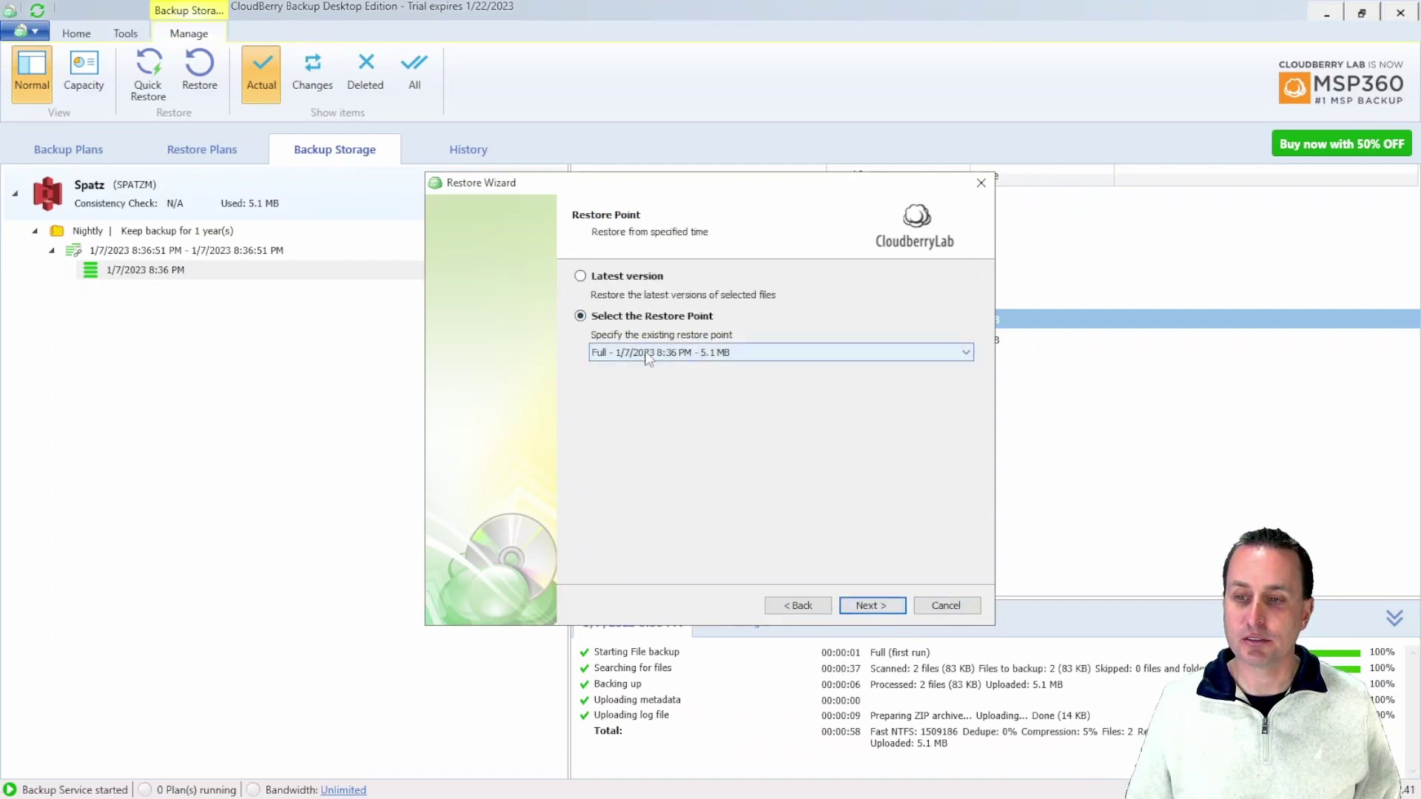
click(645, 354)
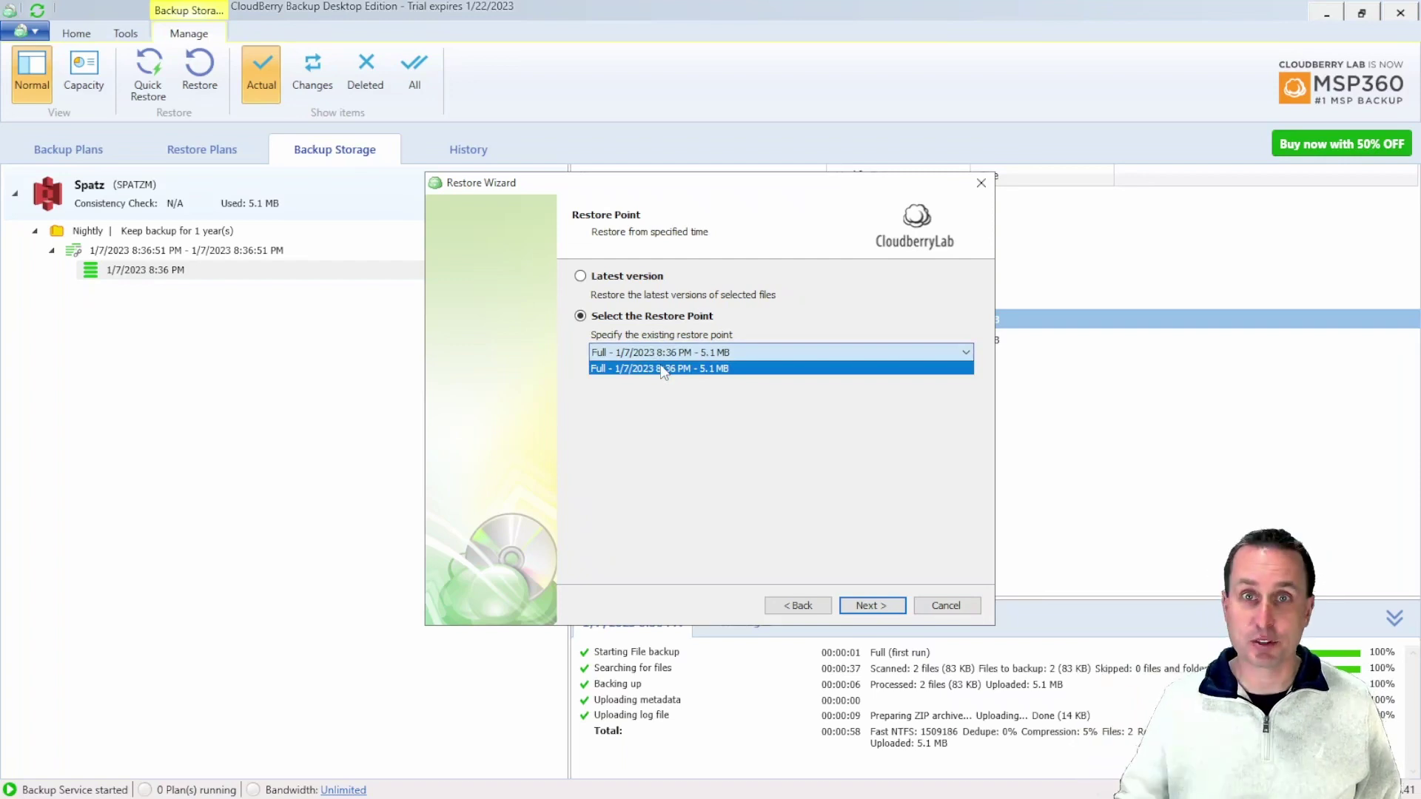
click(735, 437)
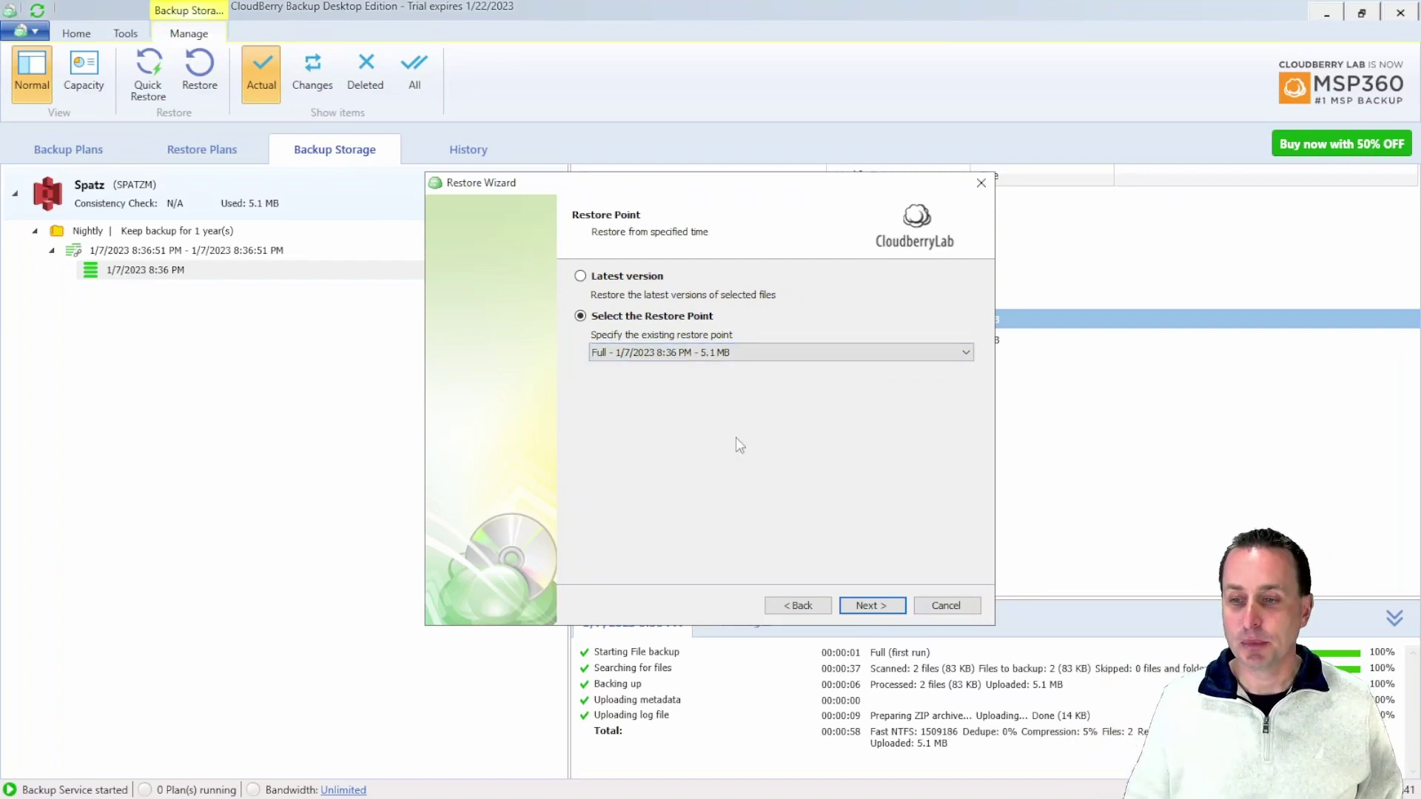
click(610, 288)
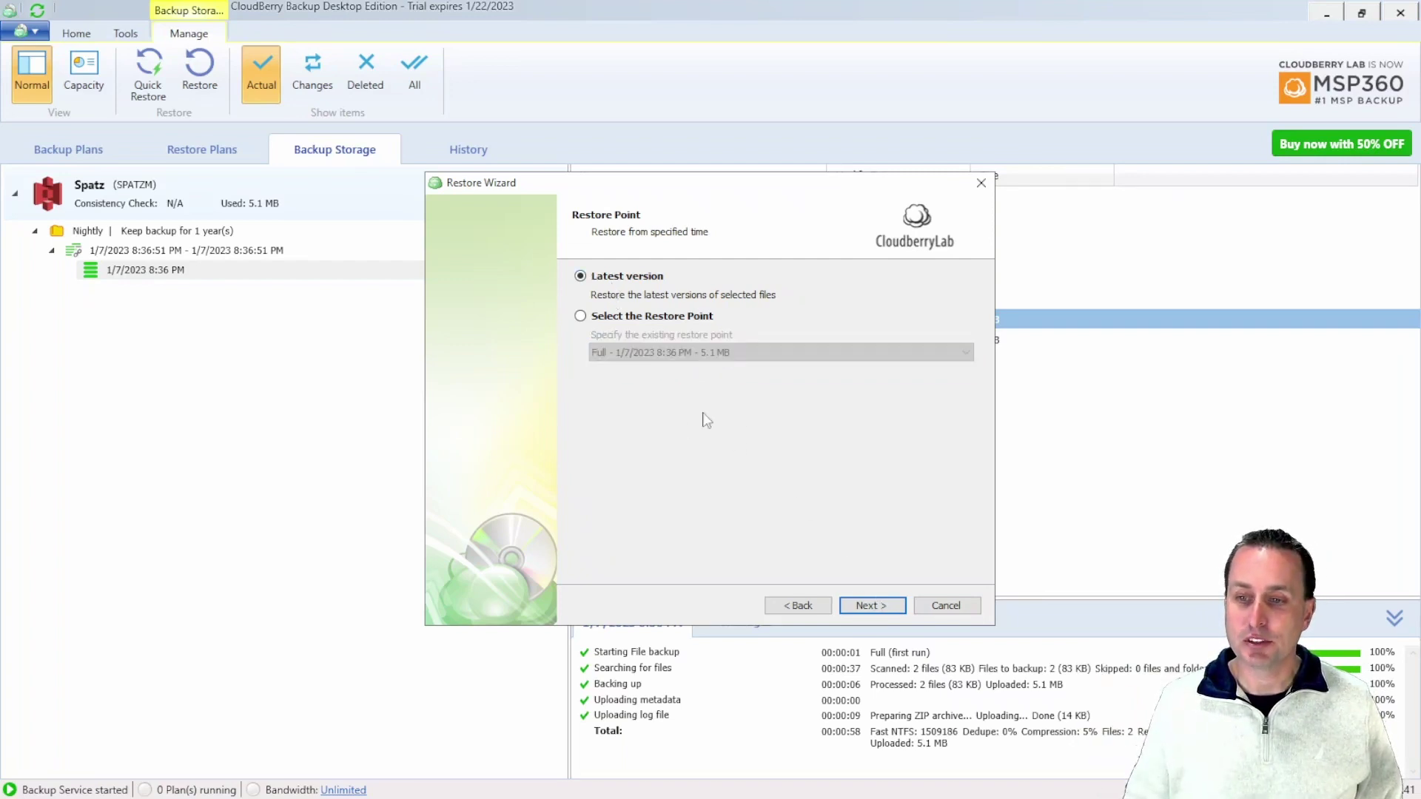
click(878, 609)
- Restore to the original location with Standard Glacier retrieval and no notification email, and create the plan
click(870, 607)
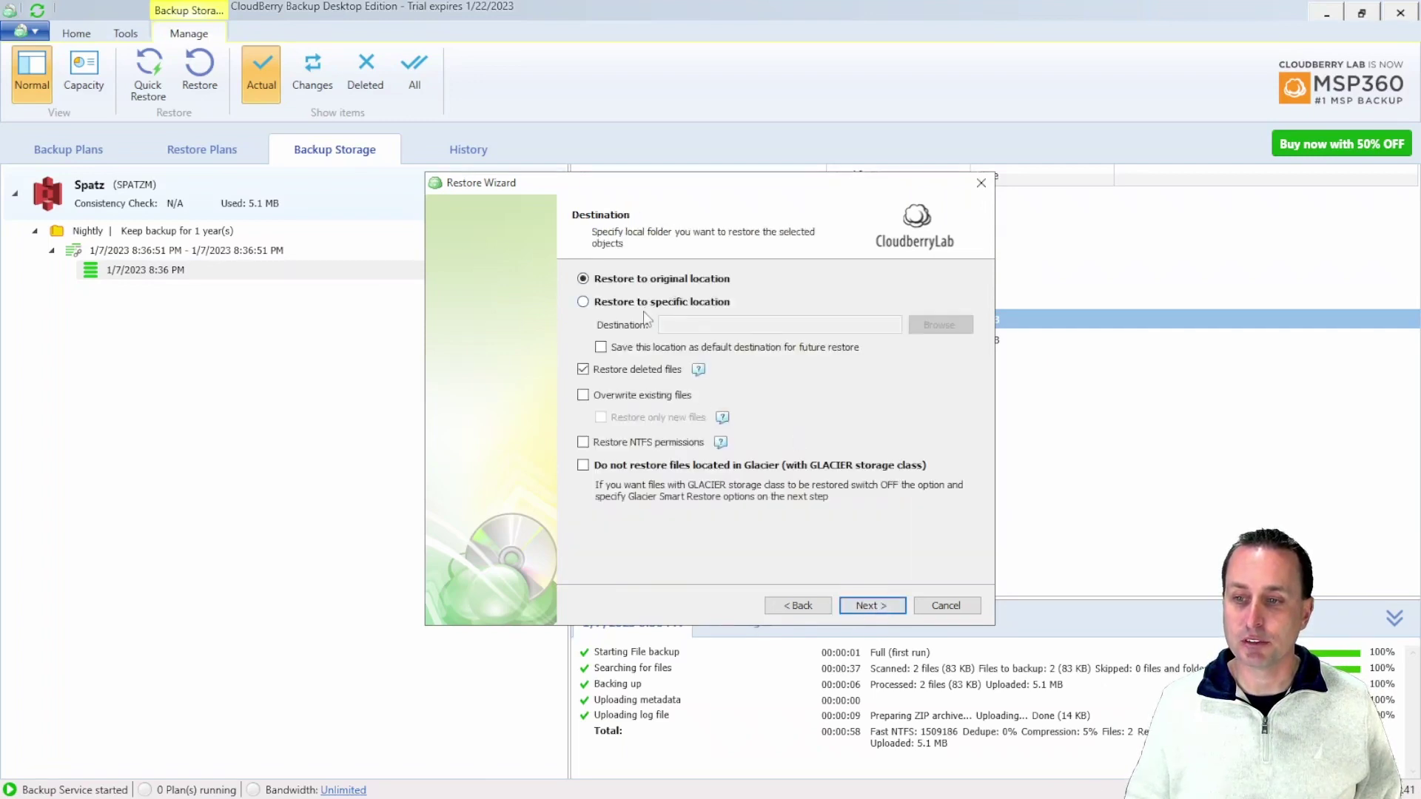
click(886, 610)
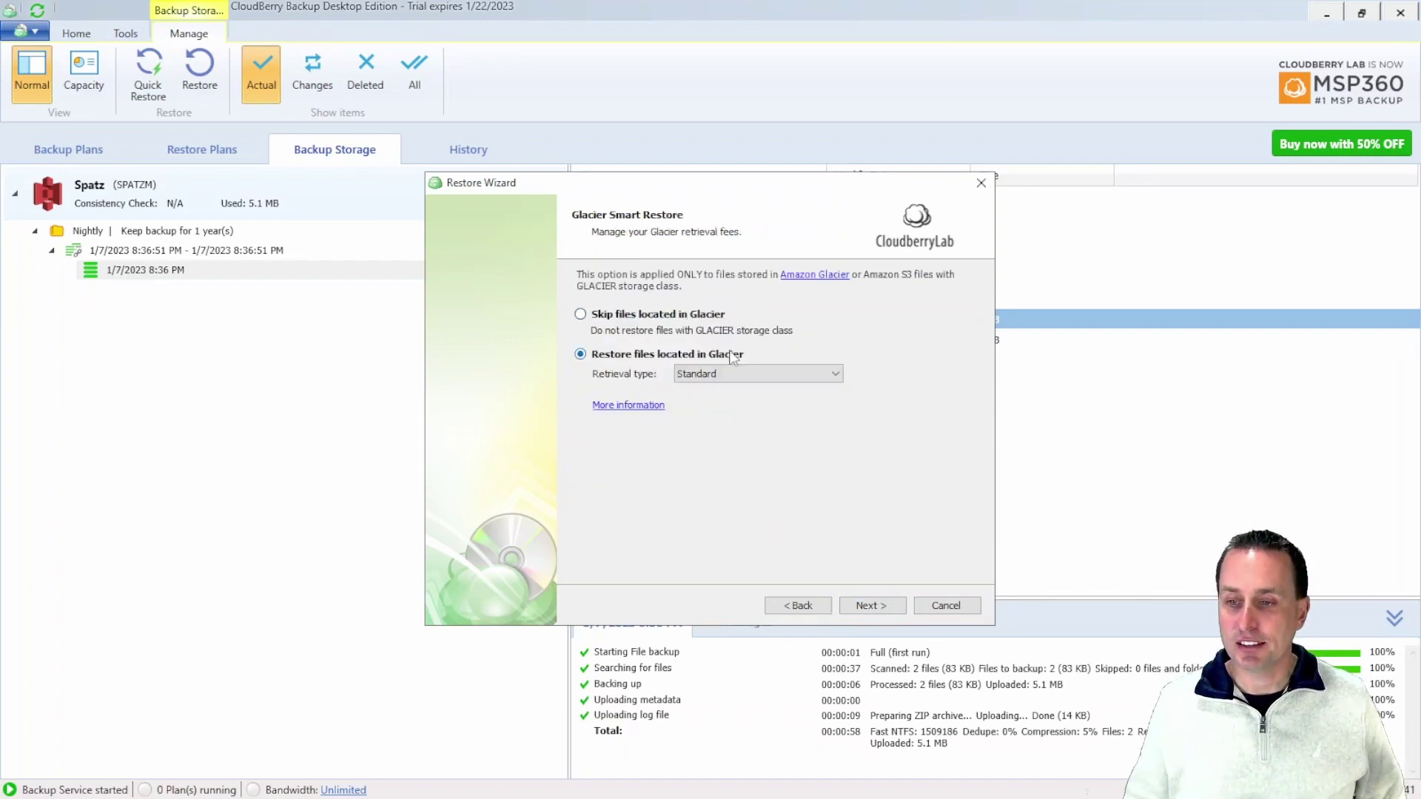
click(870, 605)
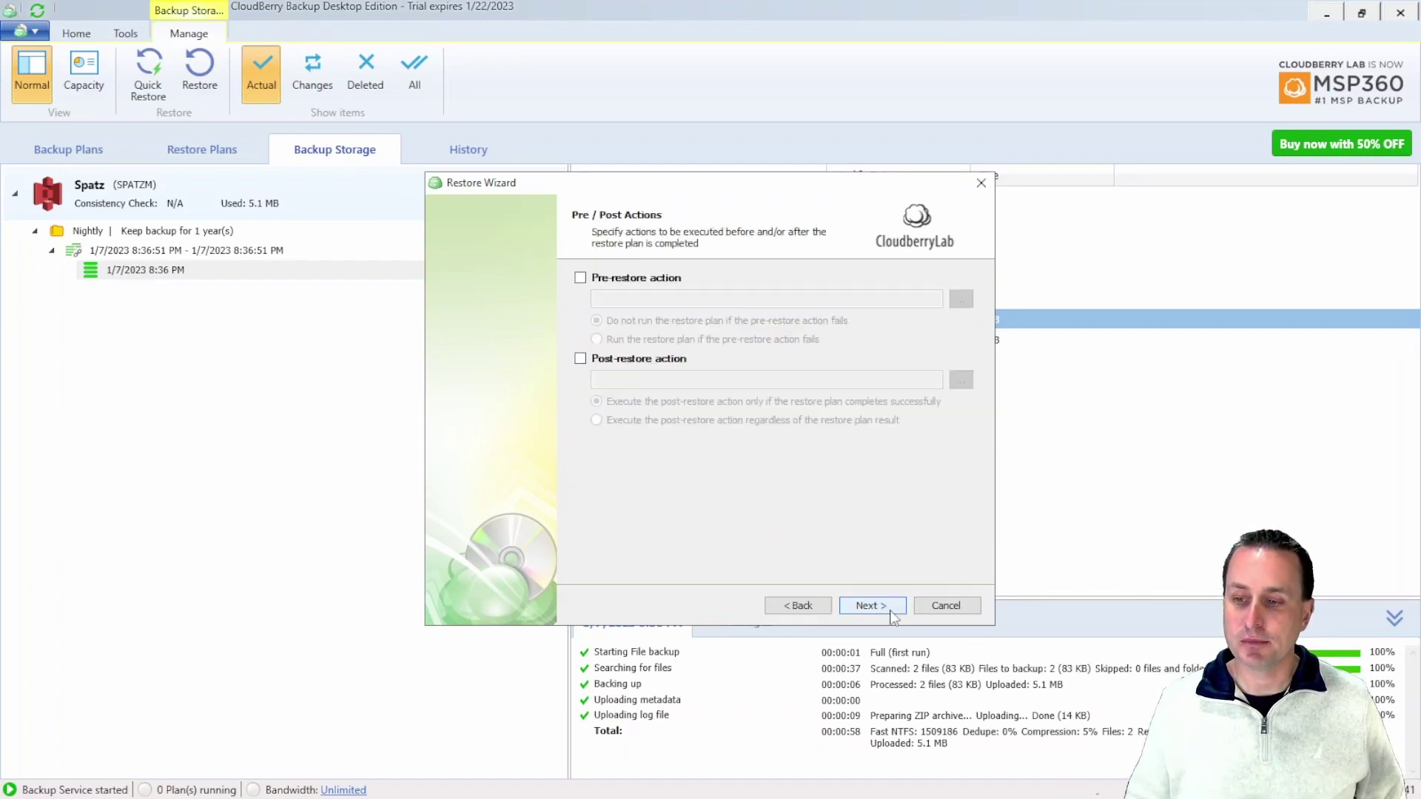
click(891, 611)
click(652, 277)
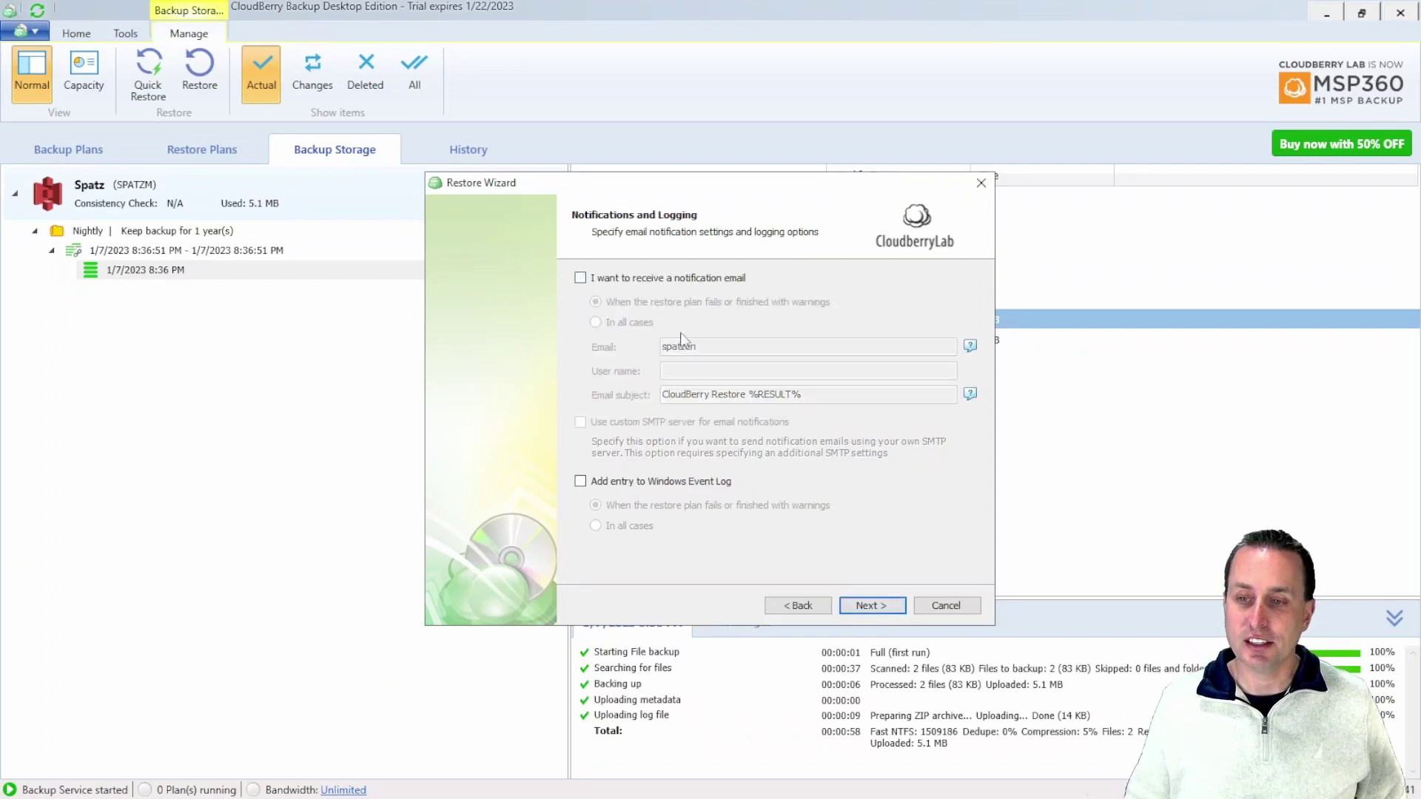
click(888, 605)
click(890, 605)
click(892, 607)
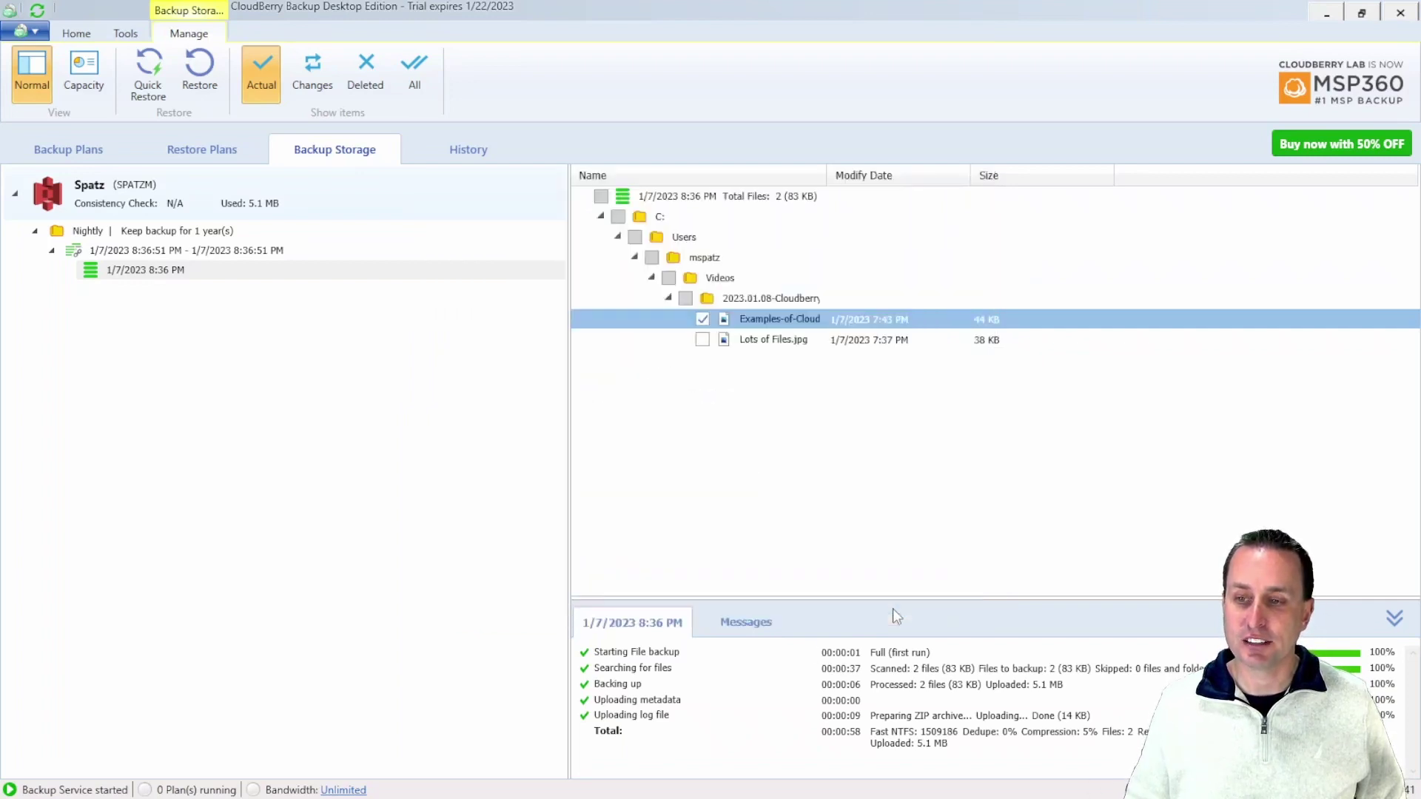